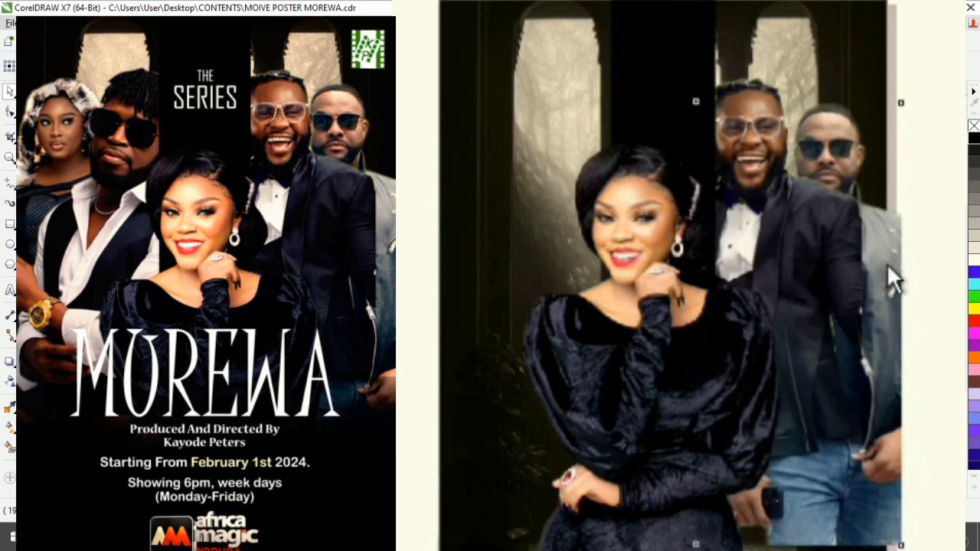
# Adjust the position of the sunglasses-wearing man in the grey jacket beside the laughing man on the poster.
pyautogui.moveTo(887, 264); pyautogui.dragTo(873, 246)
pyautogui.moveTo(810, 243); pyautogui.dragTo(805, 238)
pyautogui.click(887, 493)
# Place the man in the vest beside the woman on the poster and raise him one level in the stacking order.
pyautogui.moveTo(268, 249); pyautogui.dragTo(560, 243)
pyautogui.hotkey('ctrl', 'pageup')
pyautogui.moveTo(453, 317); pyautogui.dragTo(471, 323)
# Place the woman in the fur hat beside the man in the vest, sending her and then the background to the back.
pyautogui.moveTo(229, 230); pyautogui.dragTo(515, 226)
pyautogui.hotkey('shift', 'pagedown')
pyautogui.click(663, 76)
pyautogui.hotkey('shift', 'pagedown')
pyautogui.click(494, 115)
pyautogui.moveTo(499, 85); pyautogui.dragTo(496, 113)
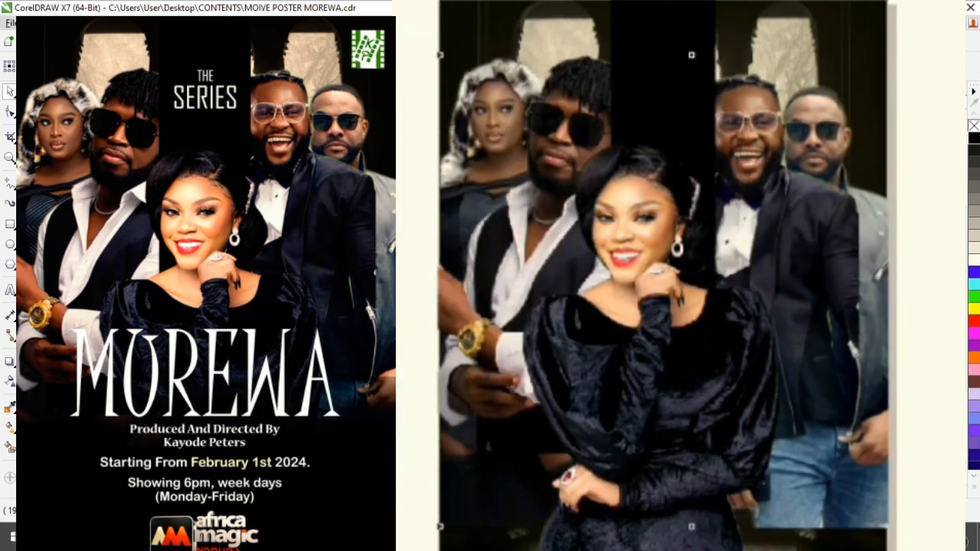
# Draw a rectangle across the poster's lower part, fill it with black and fade its upper edge with transparency.
pyautogui.moveTo(637, 222); pyautogui.dragTo(661, 224)
pyautogui.moveTo(438, 383); pyautogui.dragTo(887, 550)
pyautogui.click(974, 138)
pyautogui.moveTo(662, 490); pyautogui.dragTo(661, 313)
pyautogui.moveTo(563, 246); pyautogui.dragTo(672, 246)
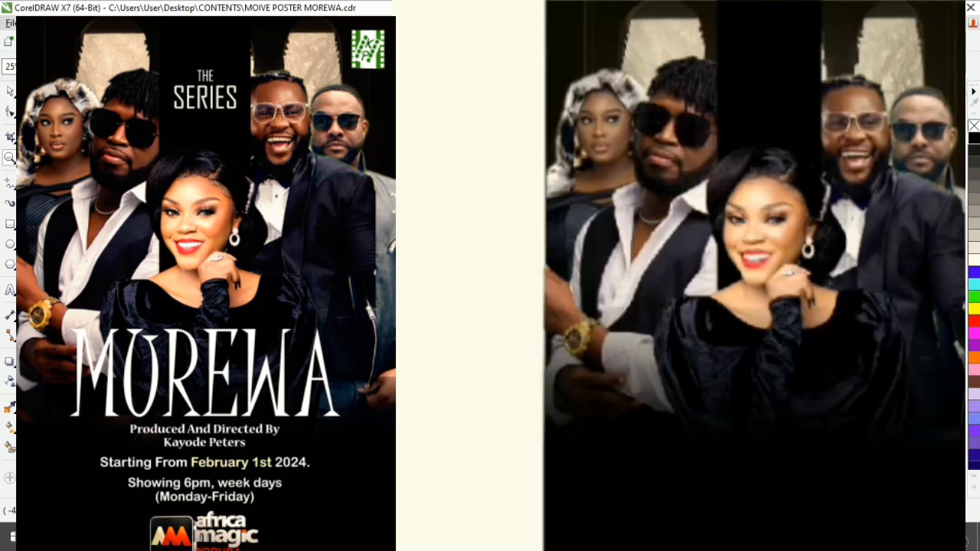
# Place the green film-strip logo, the MUREWA title and the credits and broadcast text on the poster.
pyautogui.moveTo(376, 81); pyautogui.dragTo(948, 39)
pyautogui.moveTo(612, 230); pyautogui.dragTo(649, 254)
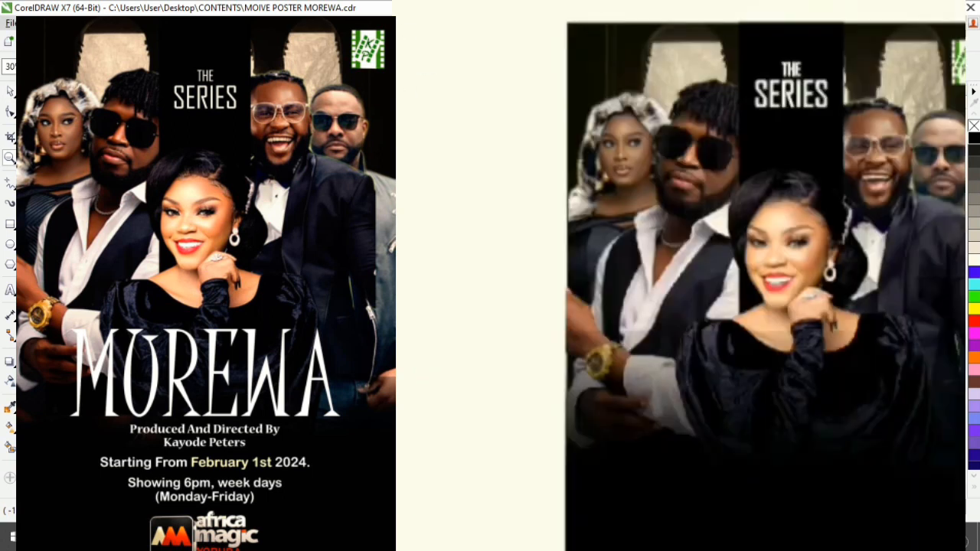
pyautogui.moveTo(205, 375); pyautogui.dragTo(802, 458)
pyautogui.moveTo(206, 436); pyautogui.dragTo(781, 539)
# Color "February 1st" yellow in the "Starting From" line.
pyautogui.scroll(2, 768, 540)
pyautogui.moveTo(873, 270); pyautogui.dragTo(843, 271)
pyautogui.scroll(-1, 770, 411)
pyautogui.scroll(1, 770, 410)
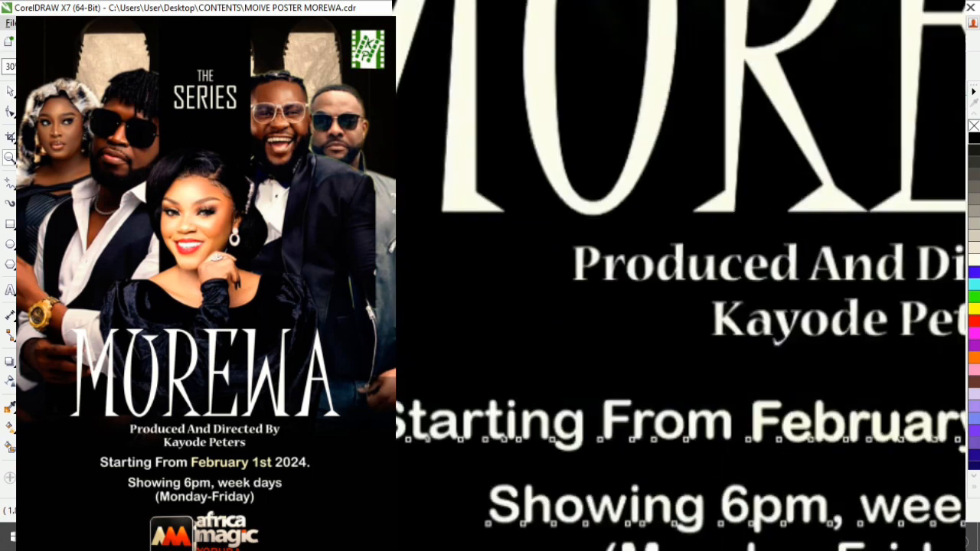
pyautogui.moveTo(843, 413); pyautogui.dragTo(693, 414)
pyautogui.click(974, 309)
# Adjust the position of the "Showing 6pm, week days (Monday-Friday)" text beneath the date line.
pyautogui.scroll(-1, 770, 410)
pyautogui.scroll(1, 800, 525)
pyautogui.moveTo(800, 524); pyautogui.dragTo(833, 506)
pyautogui.click(874, 370)
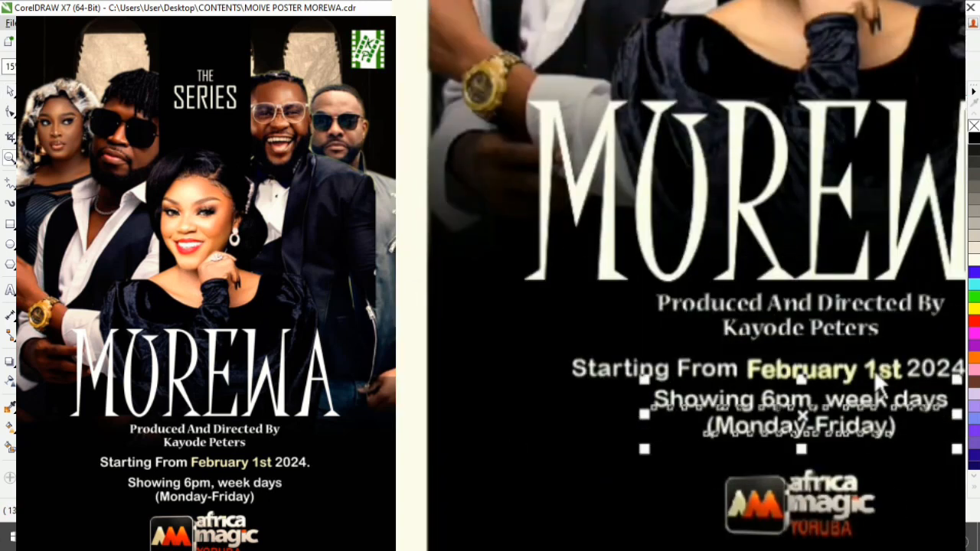
pyautogui.scroll(-1, 874, 369)
pyautogui.scroll(1, 825, 133)
pyautogui.moveTo(455, 112); pyautogui.dragTo(677, 272)
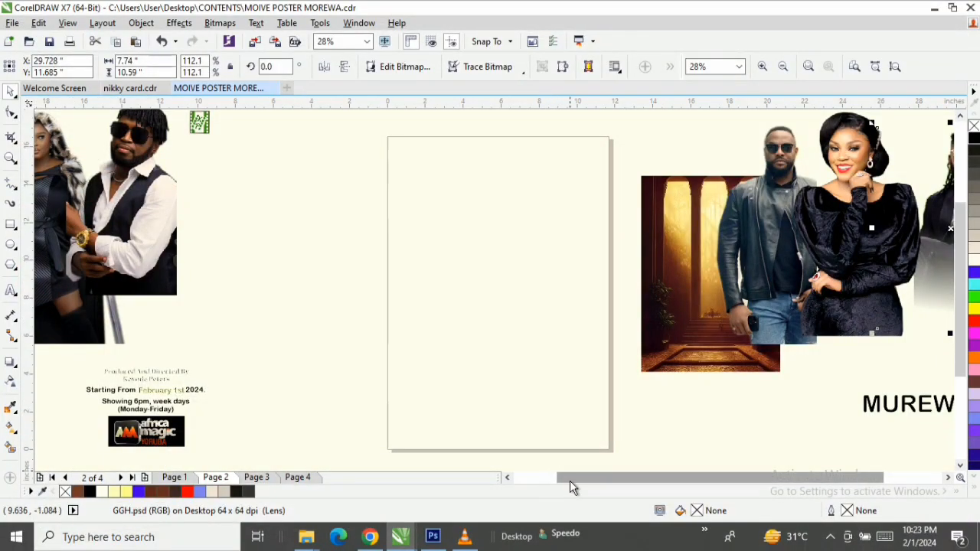
# Move the laughing man, the woman in black velvet and the man in the leather jacket away from the background image.
pyautogui.moveTo(570, 480); pyautogui.dragTo(617, 482)
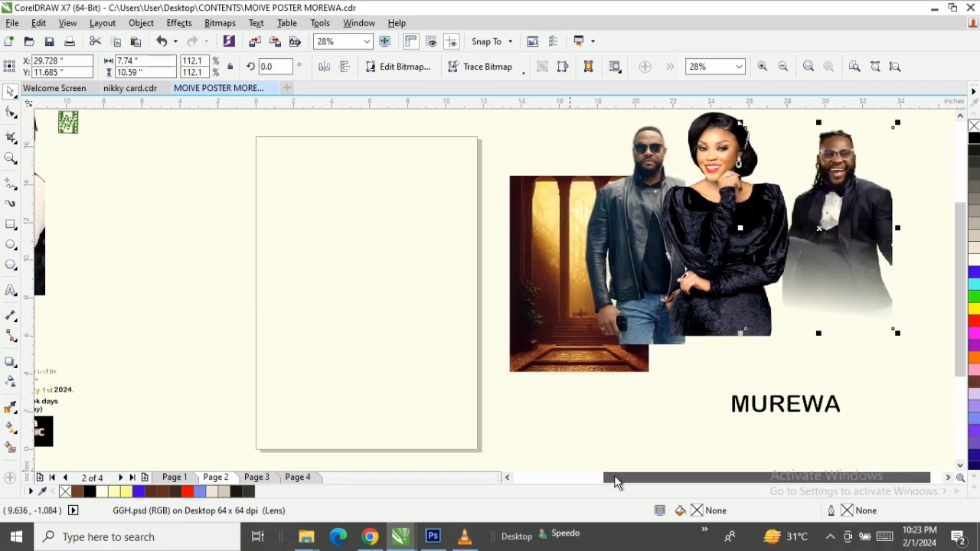
pyautogui.moveTo(614, 476); pyautogui.dragTo(630, 477)
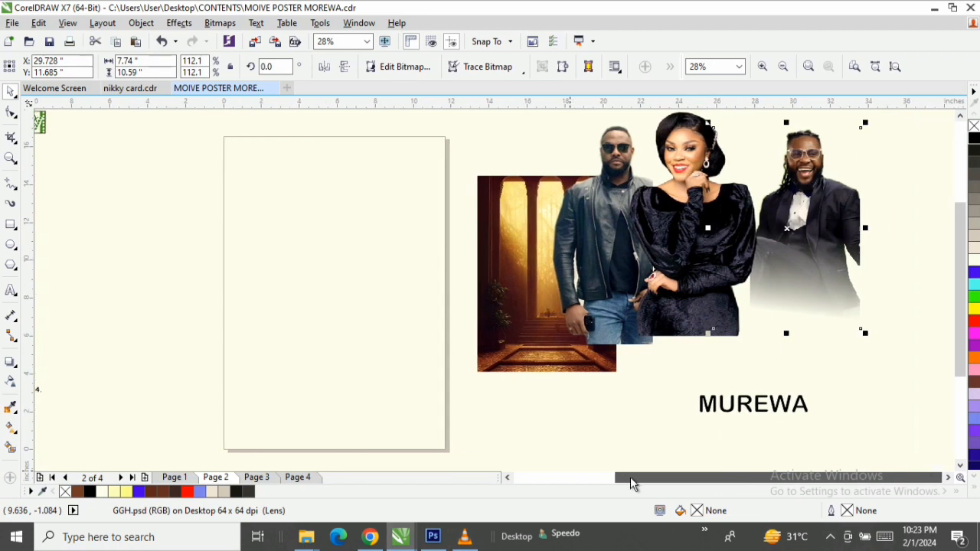
pyautogui.click(614, 234)
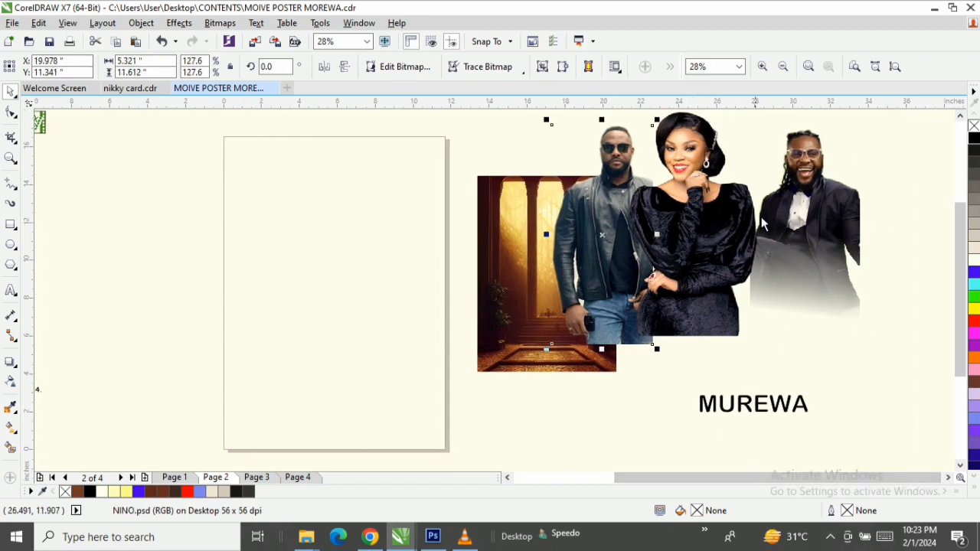
pyautogui.moveTo(775, 212); pyautogui.dragTo(828, 207)
pyautogui.moveTo(704, 223); pyautogui.dragTo(779, 225)
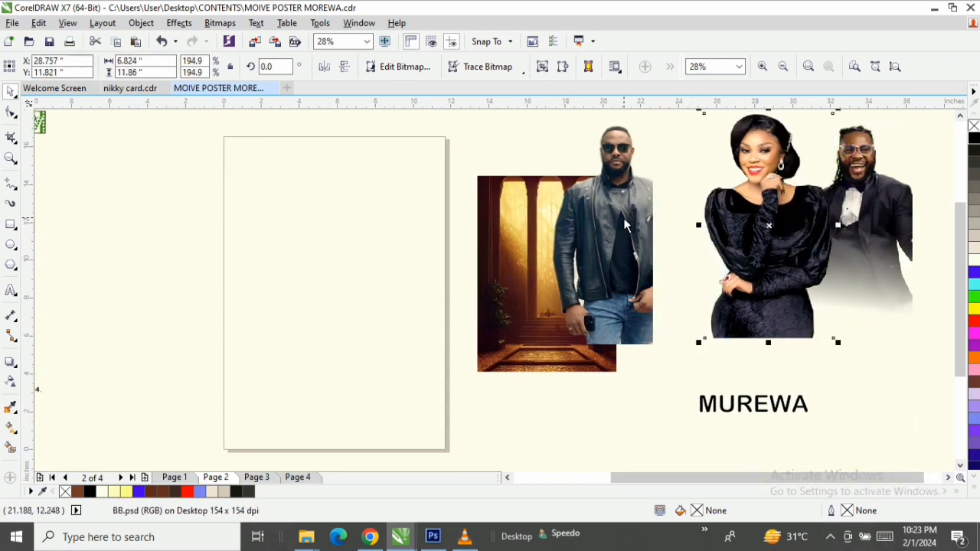
pyautogui.moveTo(646, 230); pyautogui.dragTo(750, 231)
# Move the man in the vest and the woman in the fur hat down, clear of the green logo.
pyautogui.moveTo(674, 480); pyautogui.dragTo(564, 477)
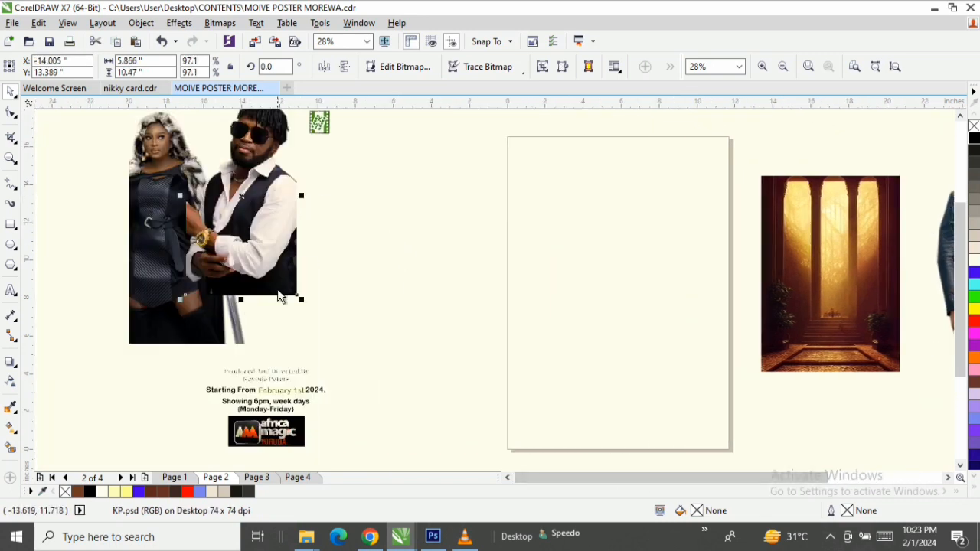
pyautogui.moveTo(285, 284); pyautogui.dragTo(334, 306)
pyautogui.click(160, 229)
pyautogui.moveTo(160, 229); pyautogui.dragTo(195, 246)
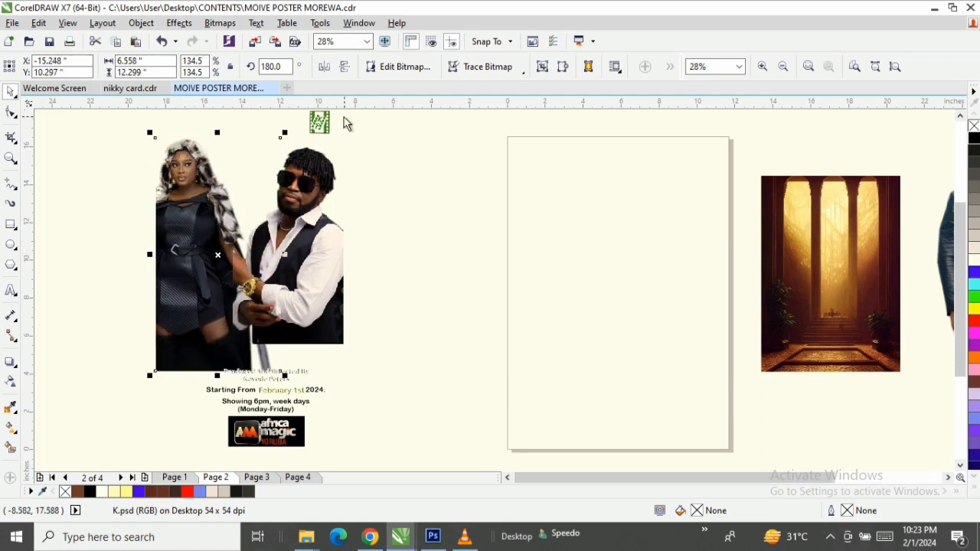
pyautogui.click(320, 123)
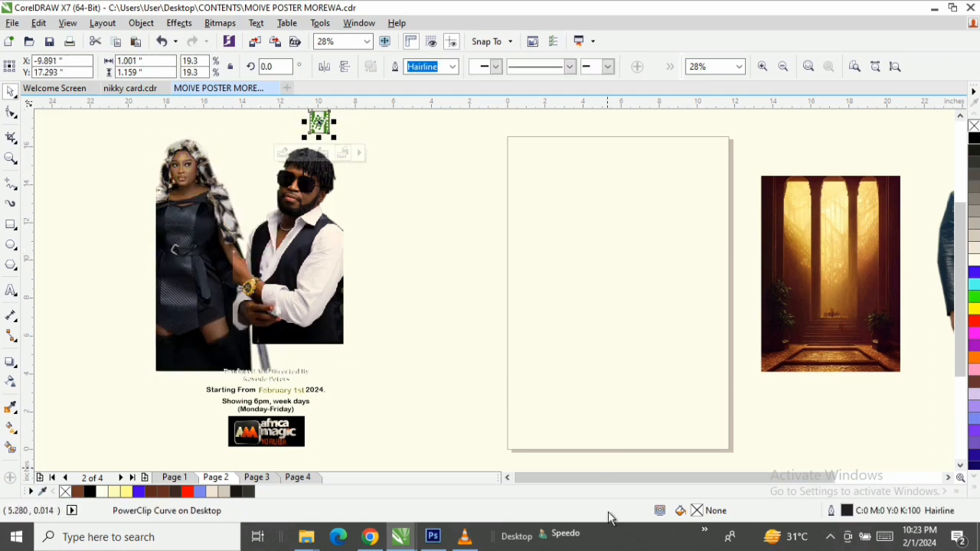
# Place the arched hall image on the page, enlarge it to about 11.67 × 16.5 inches and center it on the page.
pyautogui.moveTo(604, 474); pyautogui.dragTo(672, 484)
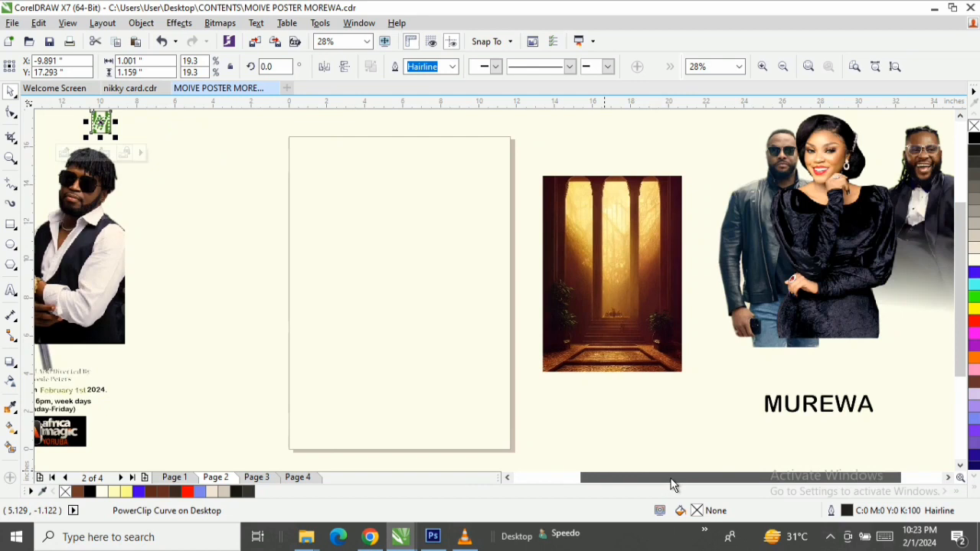
pyautogui.click(647, 266)
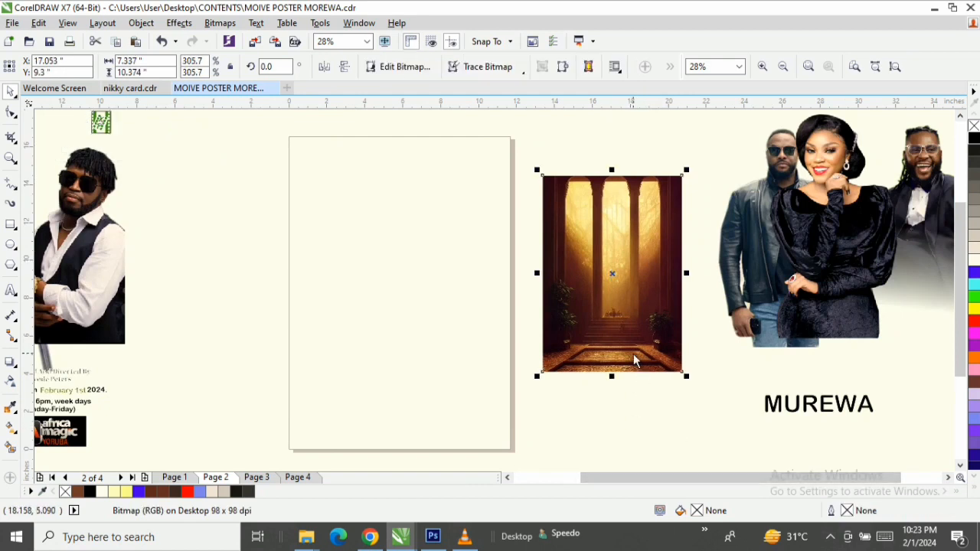
pyautogui.click(618, 272)
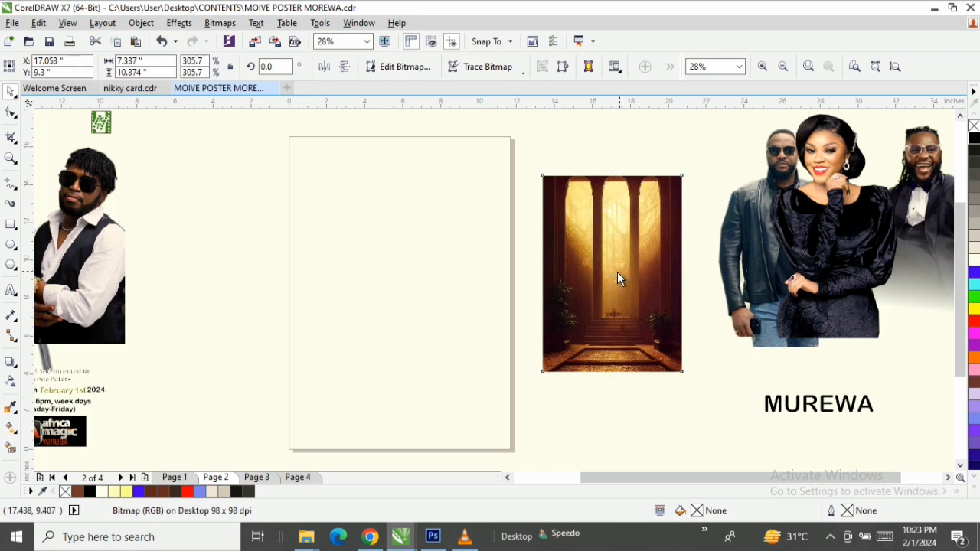
pyautogui.moveTo(618, 273); pyautogui.dragTo(365, 239)
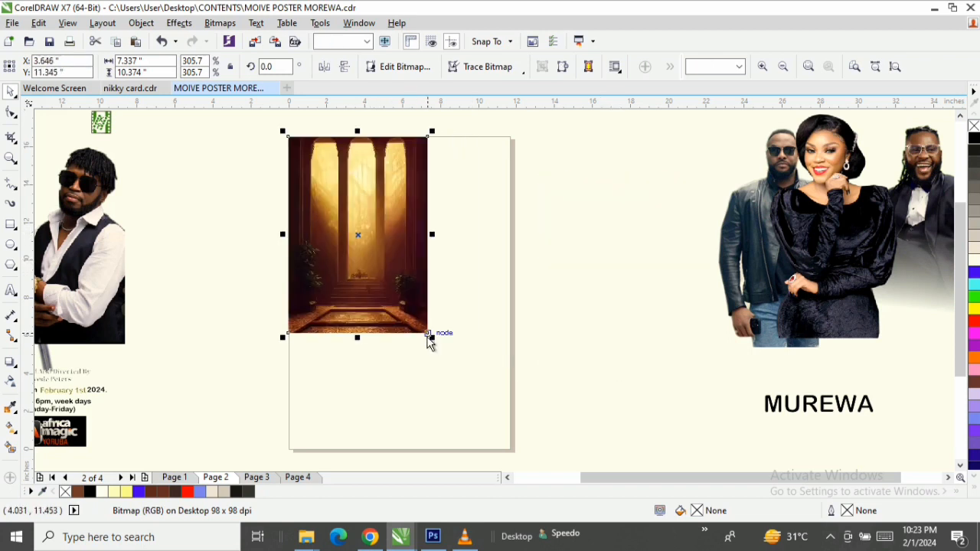
pyautogui.moveTo(434, 345); pyautogui.dragTo(515, 457)
pyautogui.click(588, 322)
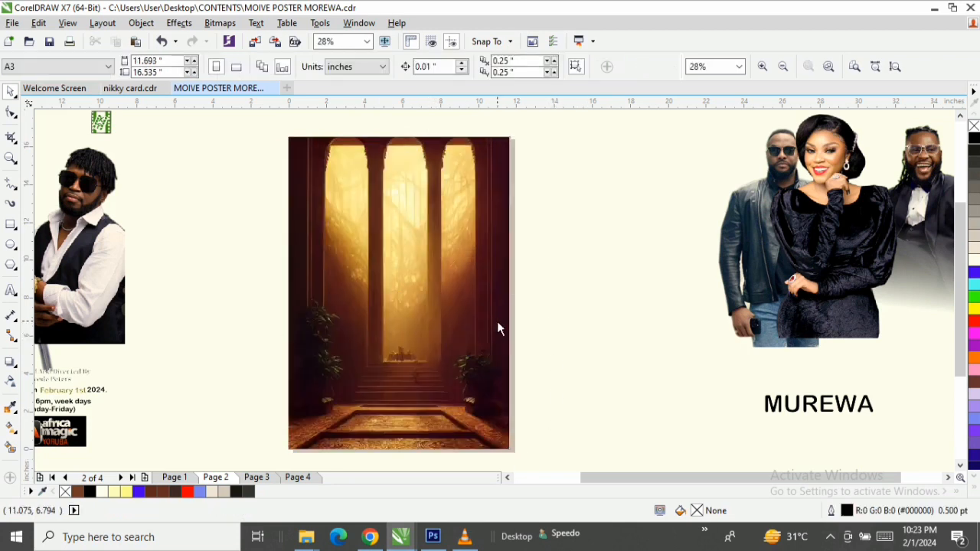
pyautogui.click(498, 324)
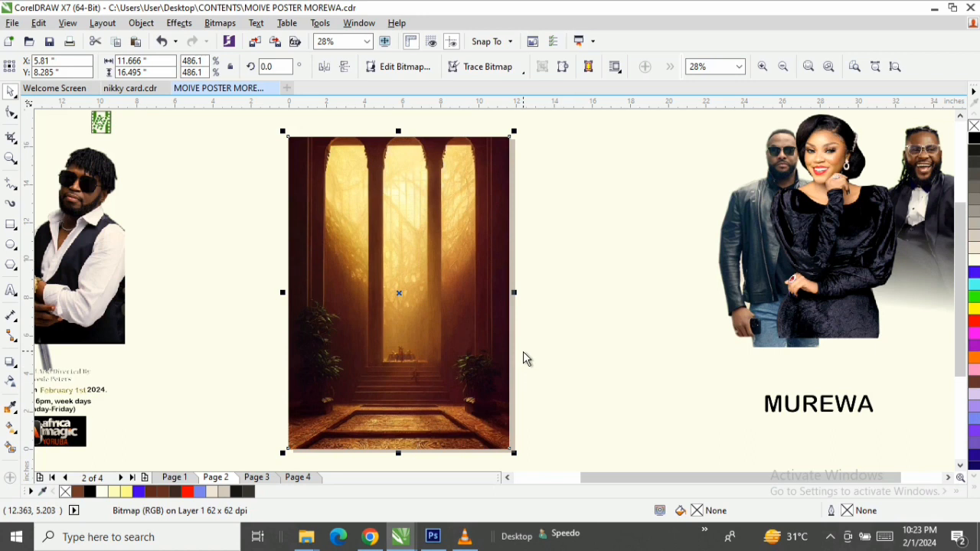
pyautogui.press('p')
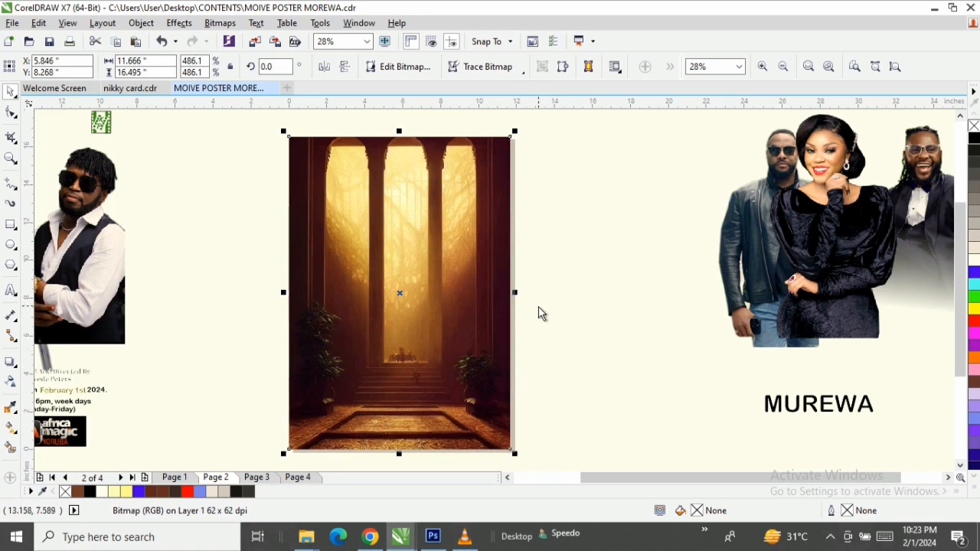
# Draw a tall rectangle about 2.69 × 12.64 inches over the middle of the hall image, starting at the page's upper edge.
pyautogui.click(10, 225)
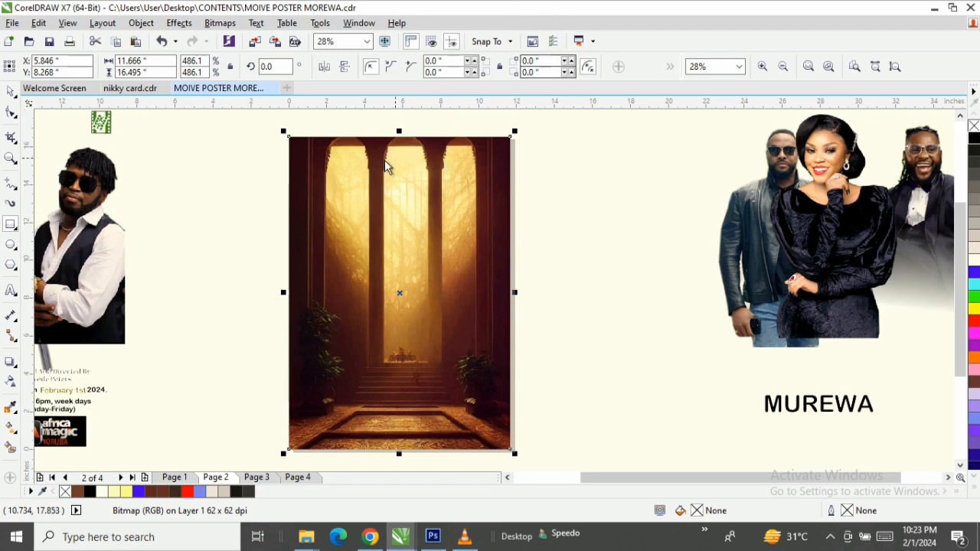
pyautogui.click(13, 231)
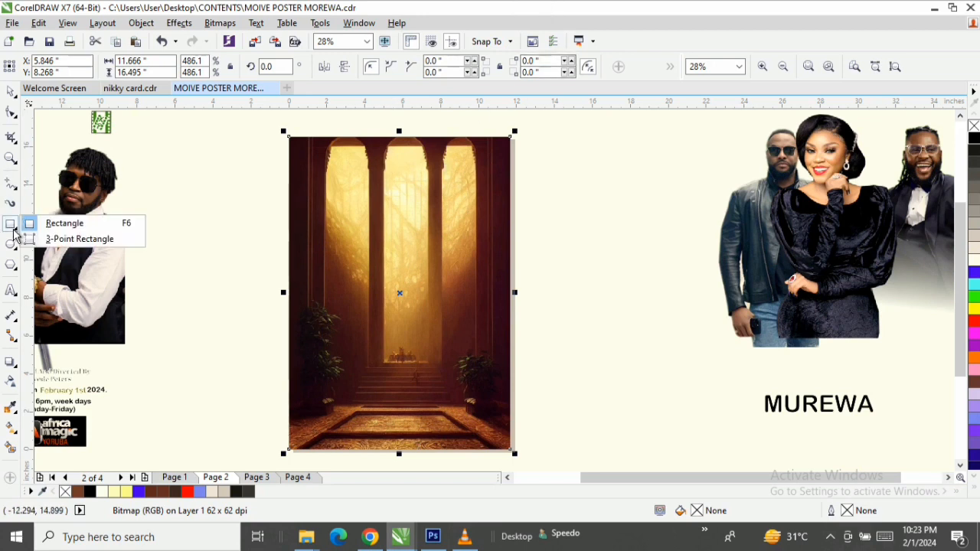
pyautogui.click(11, 228)
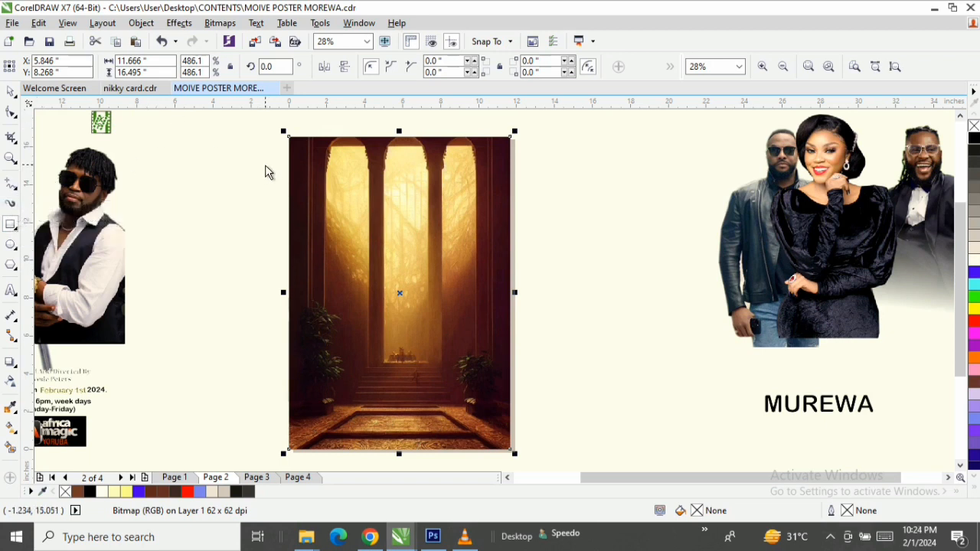
pyautogui.click(363, 150)
pyautogui.moveTo(363, 150); pyautogui.dragTo(407, 377)
pyautogui.press('space')
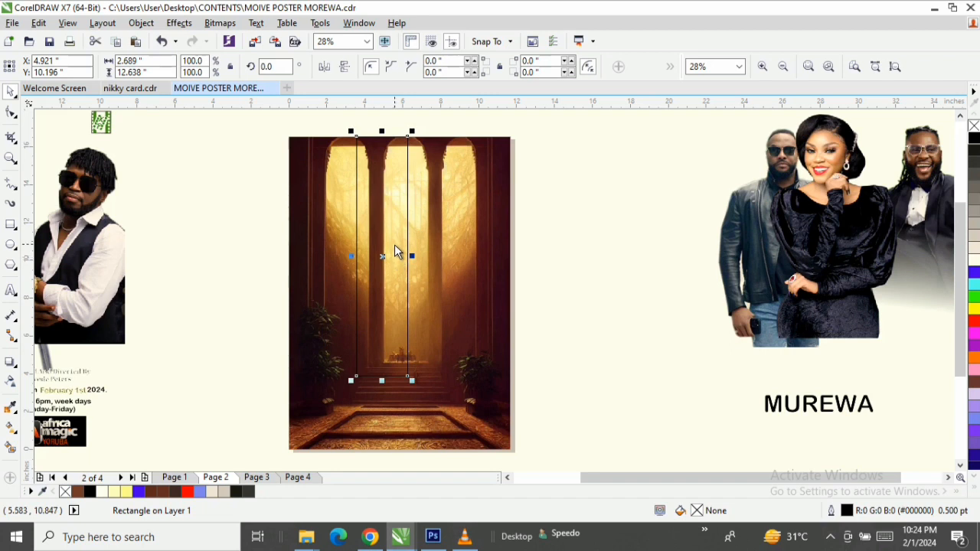
# Center the tall rectangle horizontally on the hall image and fill it with black.
pyautogui.keyDown('shift'); pyautogui.click(454, 210); pyautogui.keyUp('shift')
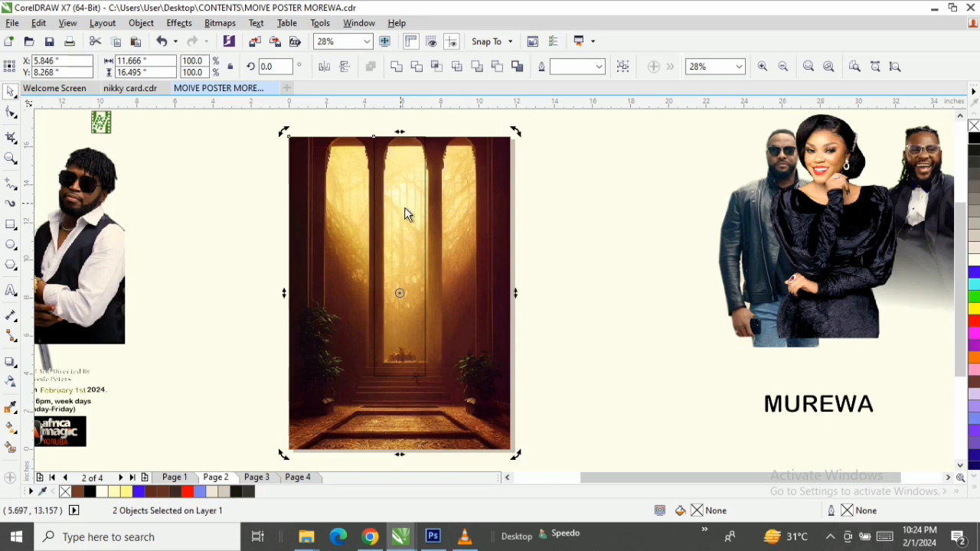
pyautogui.moveTo(342, 115); pyautogui.dragTo(463, 398)
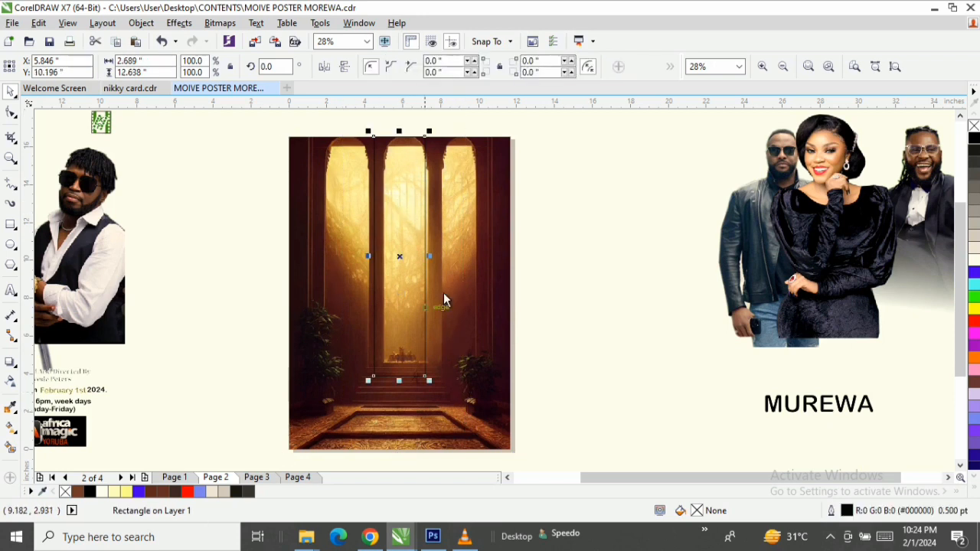
pyautogui.click(974, 138)
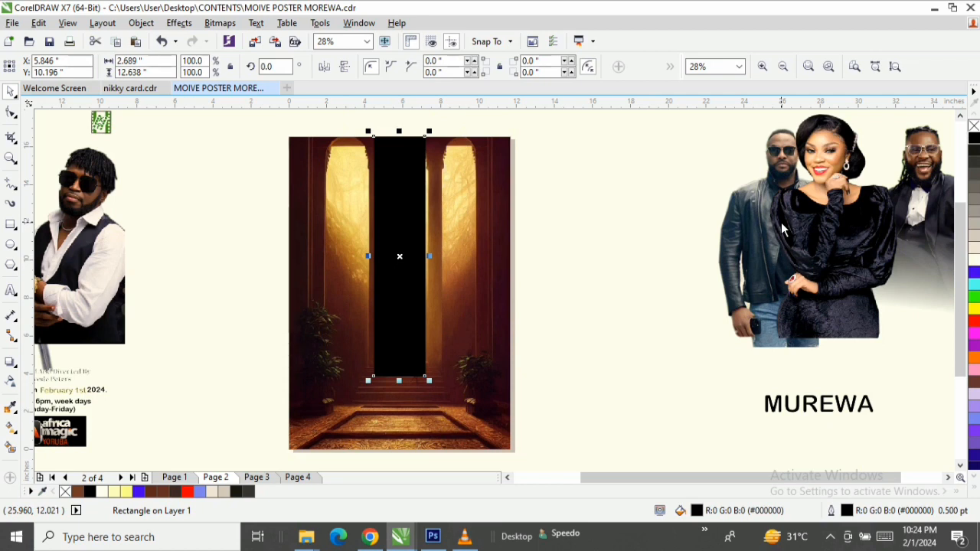
pyautogui.click(500, 198)
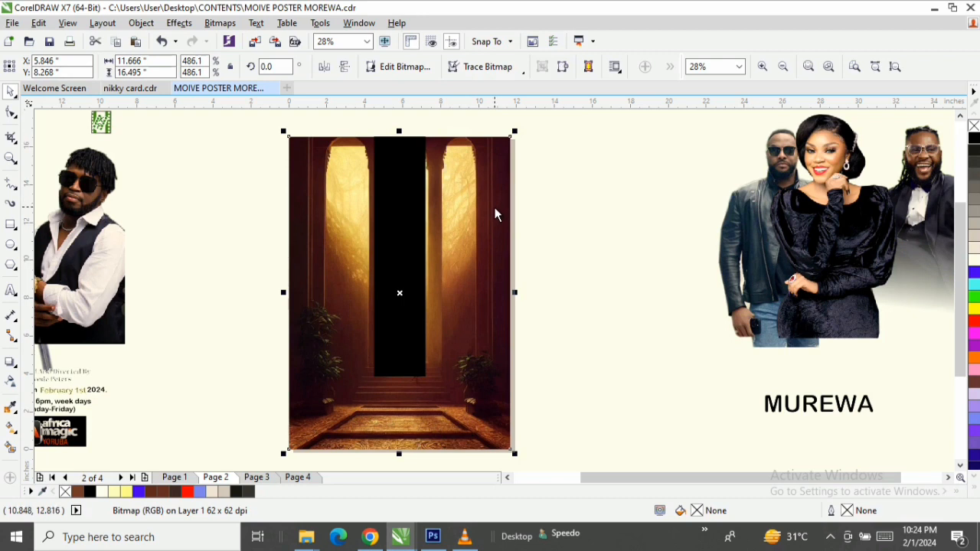
pyautogui.click(543, 191)
pyautogui.click(391, 222)
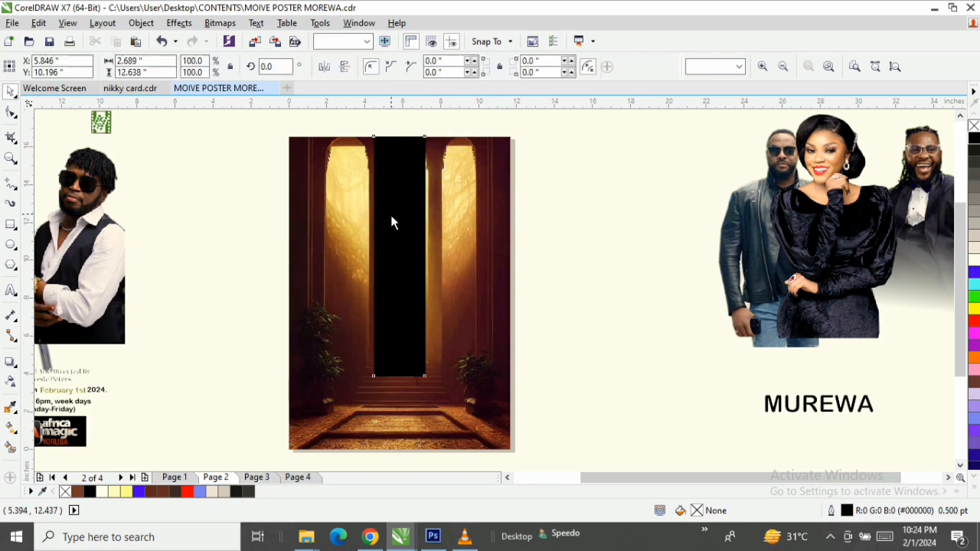
pyautogui.keyDown('shift'); pyautogui.click(476, 240); pyautogui.keyUp('shift')
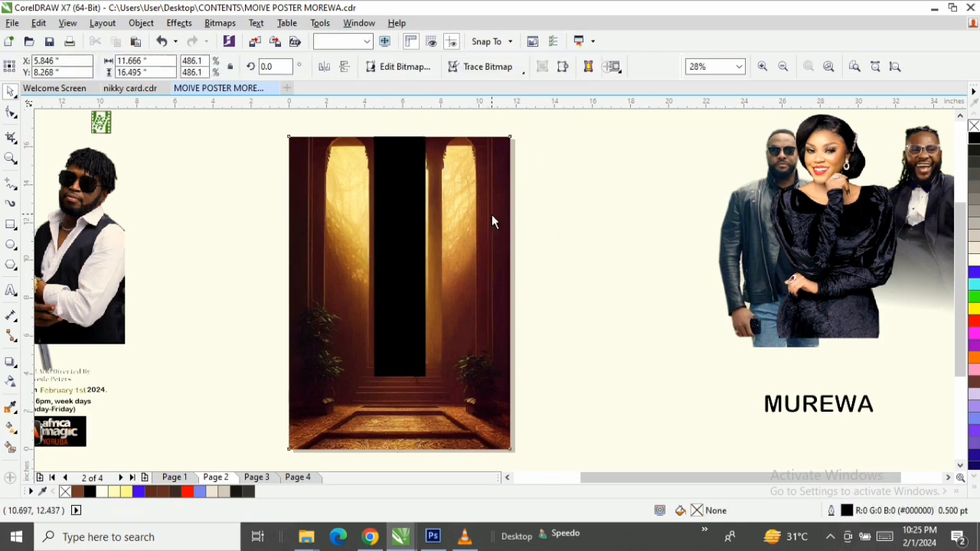
pyautogui.click(492, 221)
pyautogui.click(387, 192)
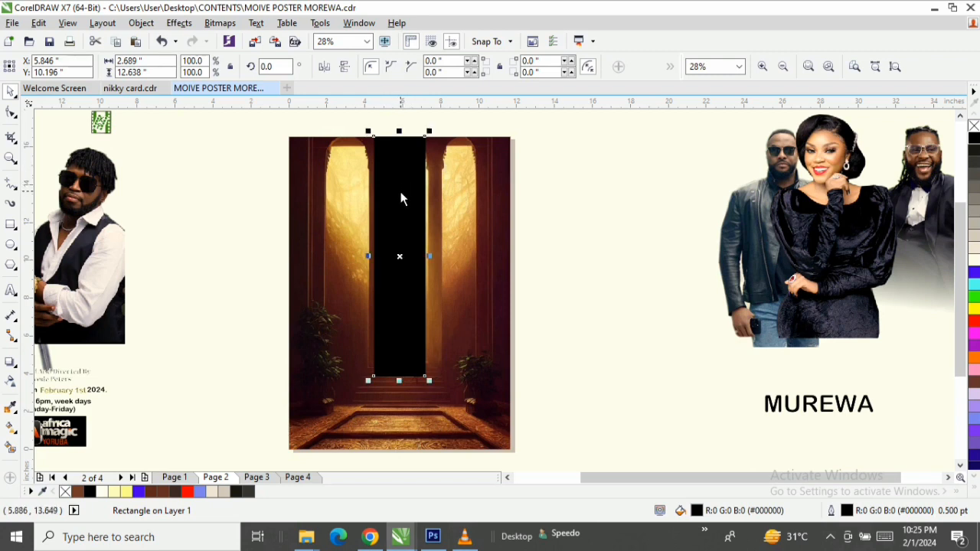
pyautogui.click(401, 191)
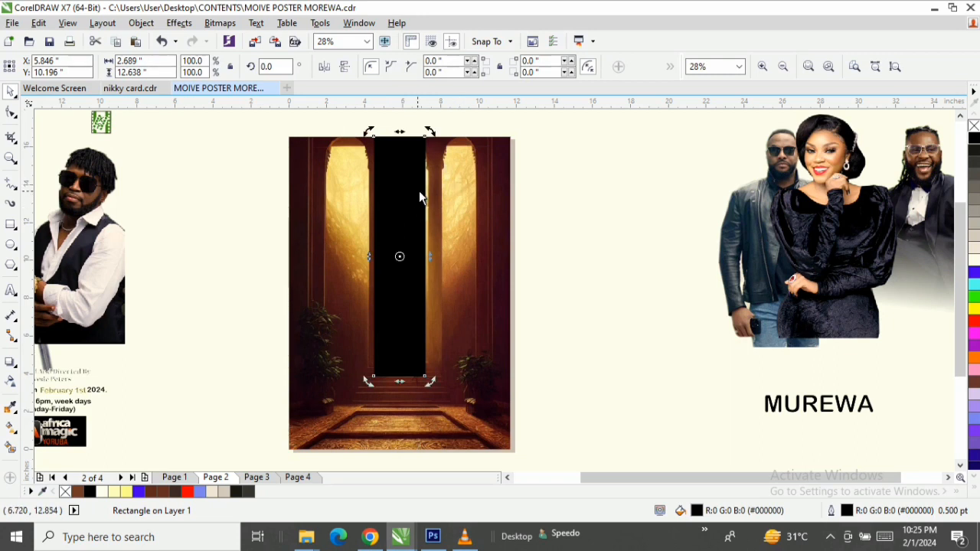
# Convert the hall image to a monotone duotone bitmap using PANTONE Process Black C.
pyautogui.click(491, 157)
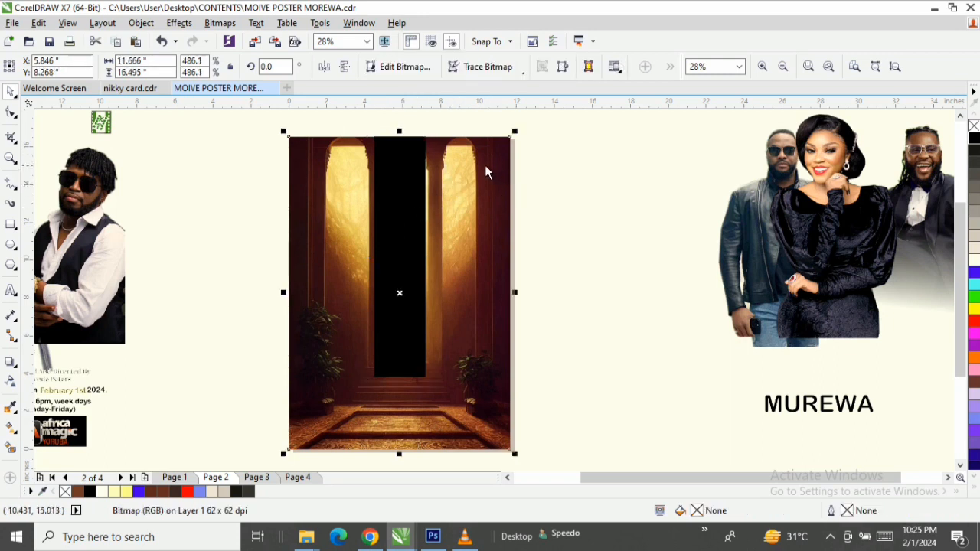
pyautogui.click(223, 28)
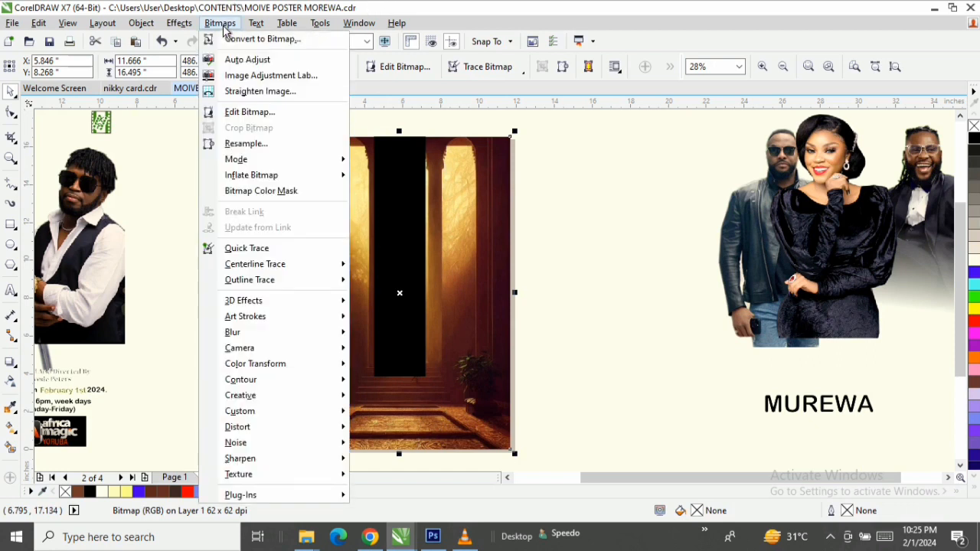
pyautogui.moveTo(281, 159)
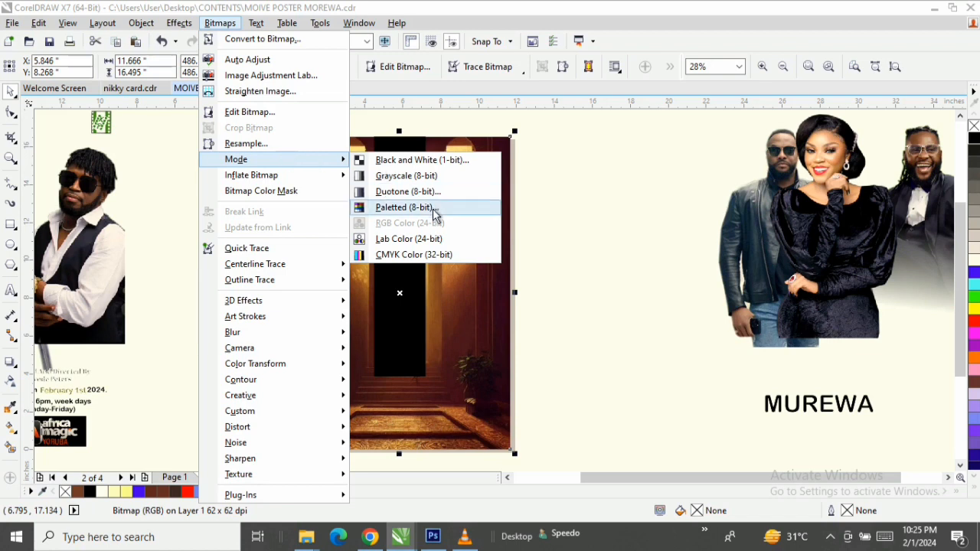
pyautogui.click(409, 195)
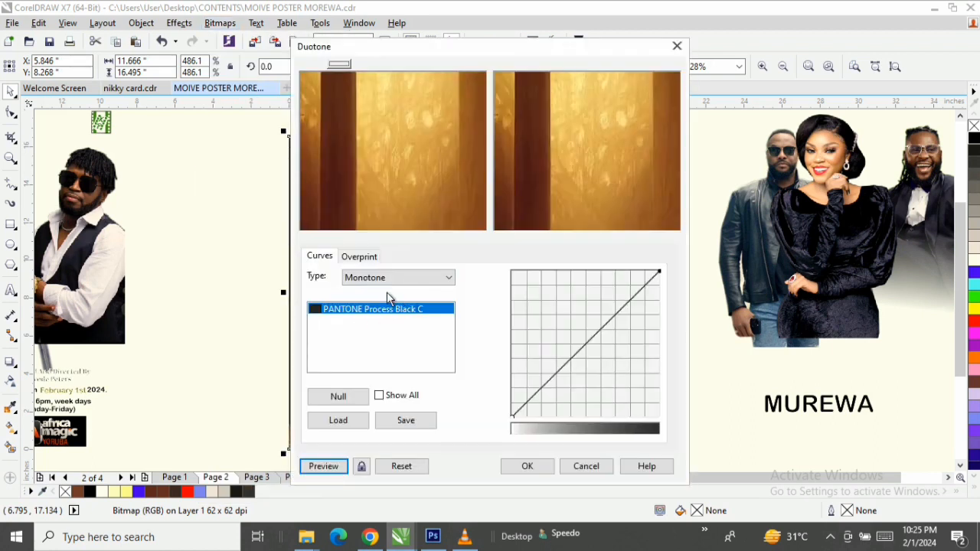
pyautogui.click(385, 310)
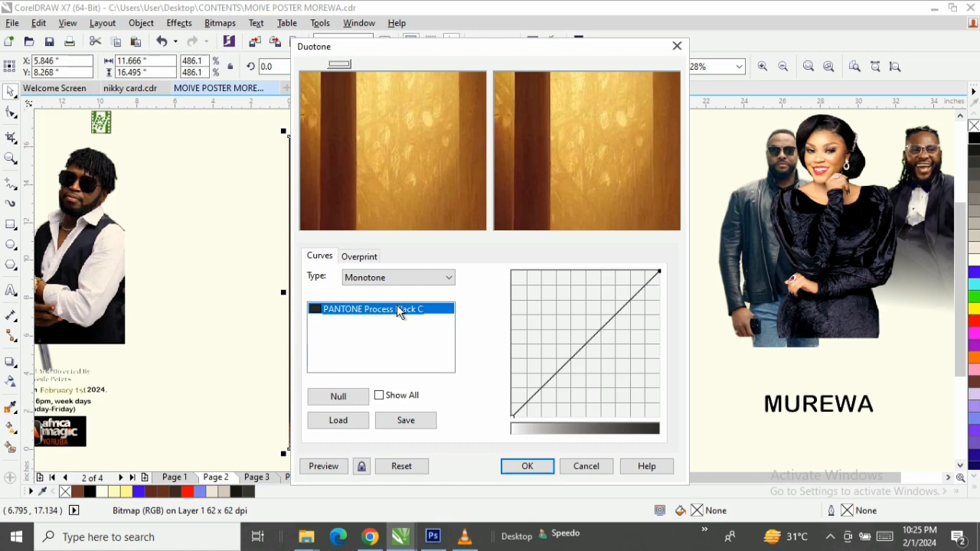
pyautogui.doubleClick(397, 307)
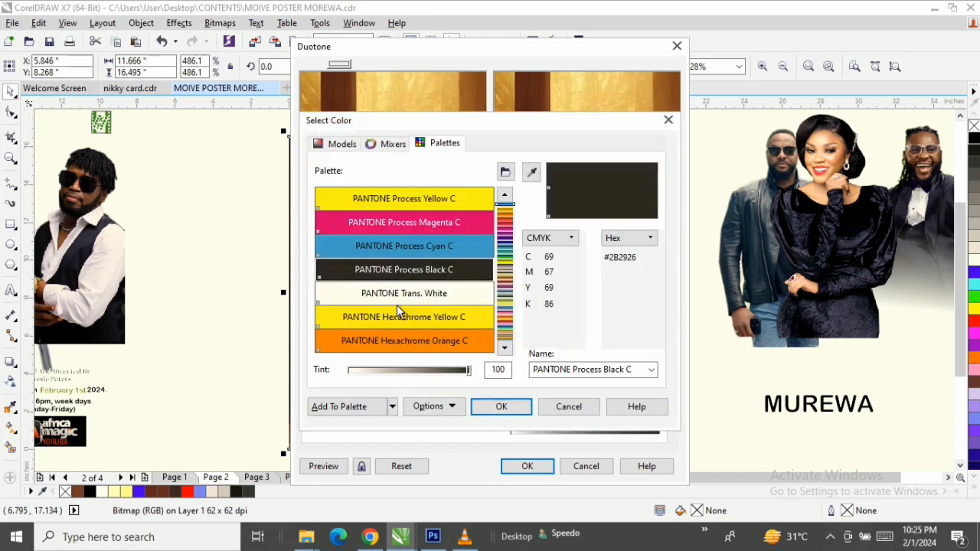
pyautogui.click(468, 270)
pyautogui.click(515, 406)
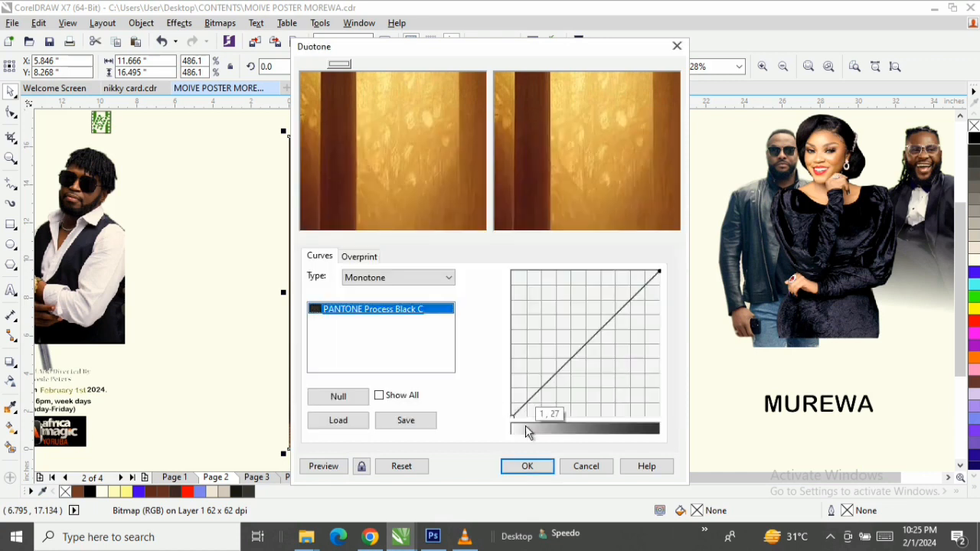
pyautogui.click(527, 466)
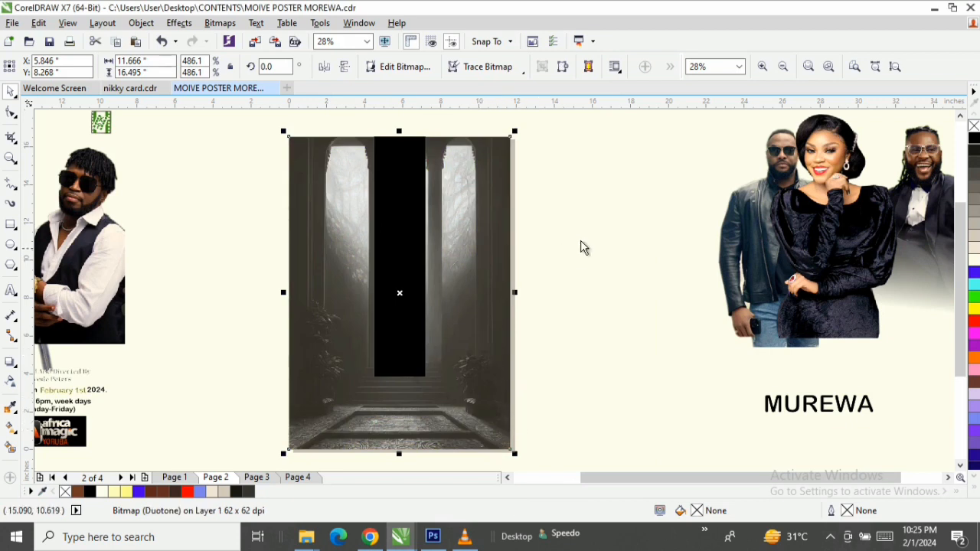
# Apply Auto Adjust to the monotone hall image to deepen its contrast.
pyautogui.click(581, 241)
pyautogui.click(480, 211)
pyautogui.click(222, 25)
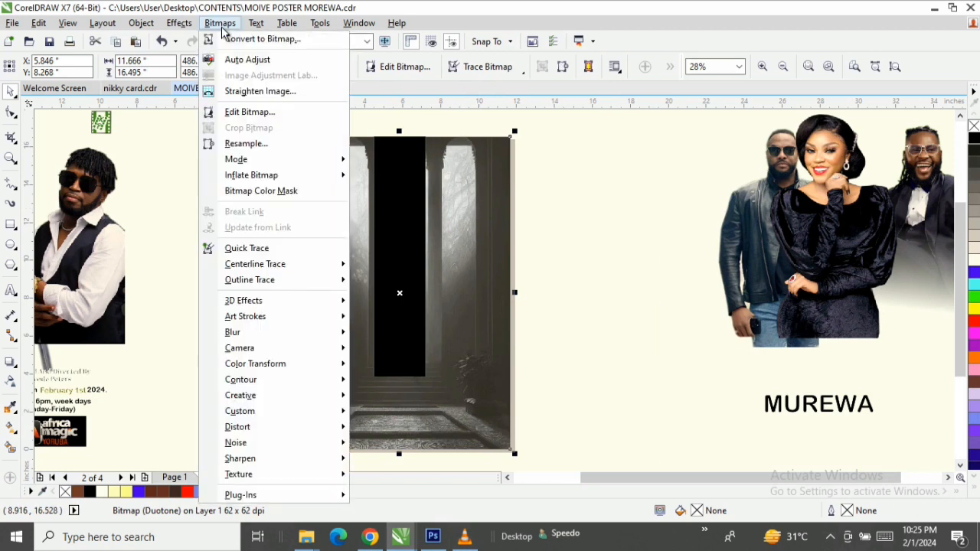
pyautogui.click(264, 65)
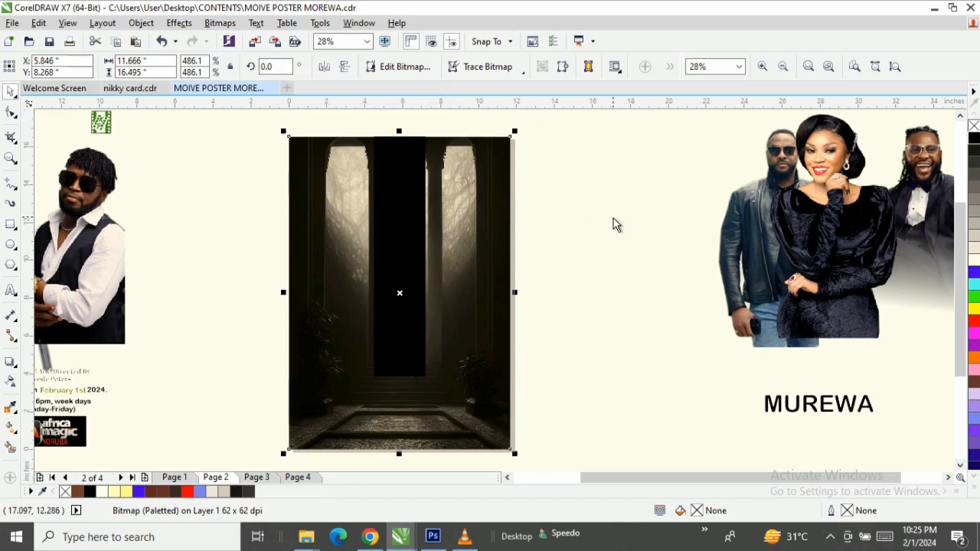
pyautogui.click(642, 213)
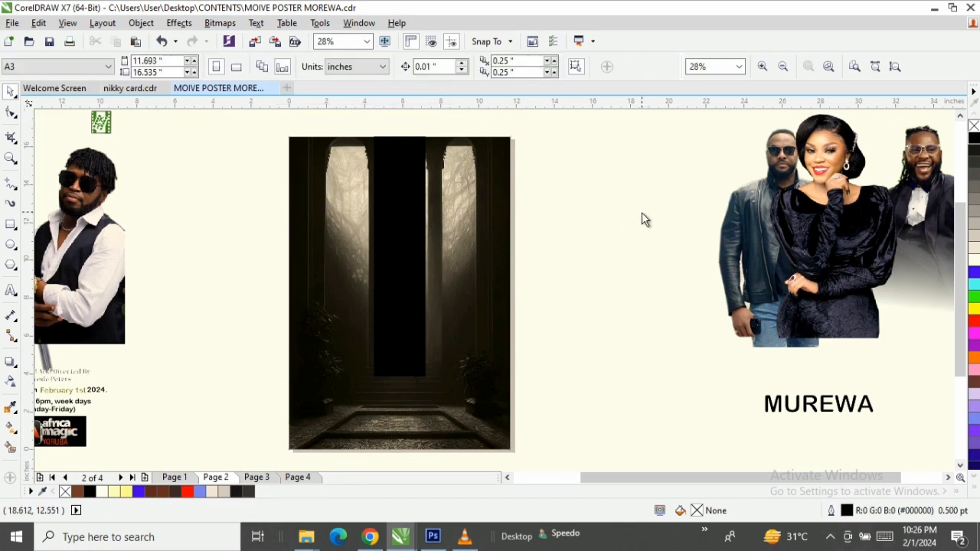
# Place the woman in the black velvet dress over the hall image, slightly left of the black rectangle's center, near the page's lower edge.
pyautogui.moveTo(828, 249); pyautogui.dragTo(418, 305)
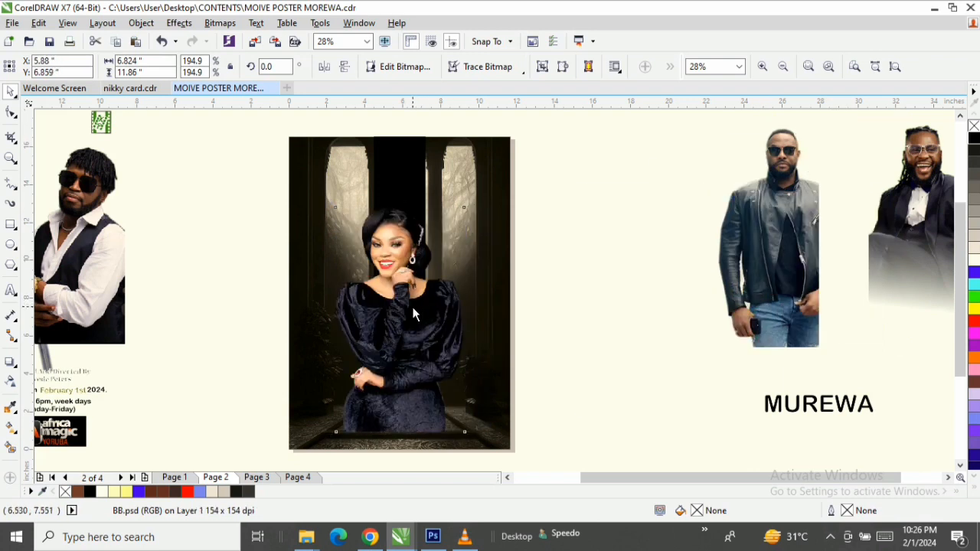
pyautogui.click(413, 312)
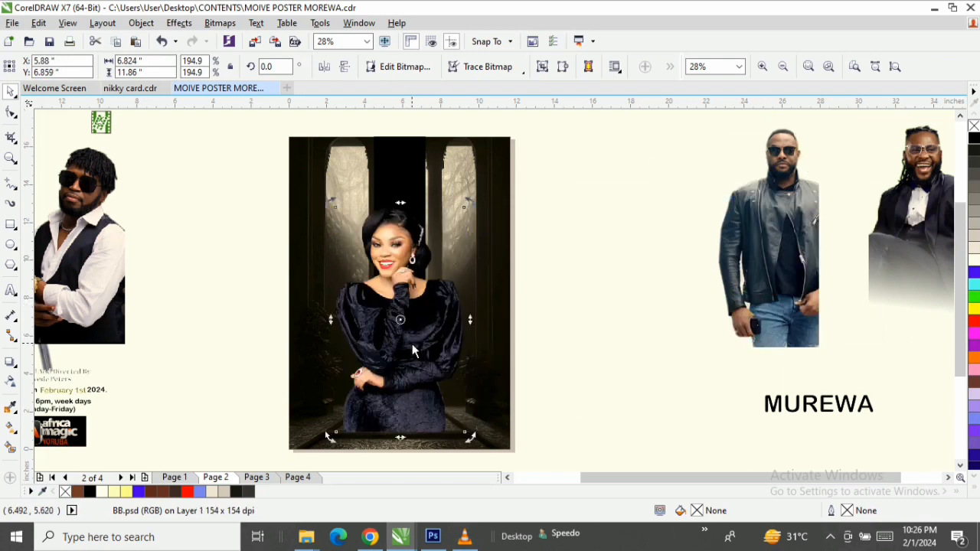
pyautogui.moveTo(415, 365); pyautogui.dragTo(390, 365)
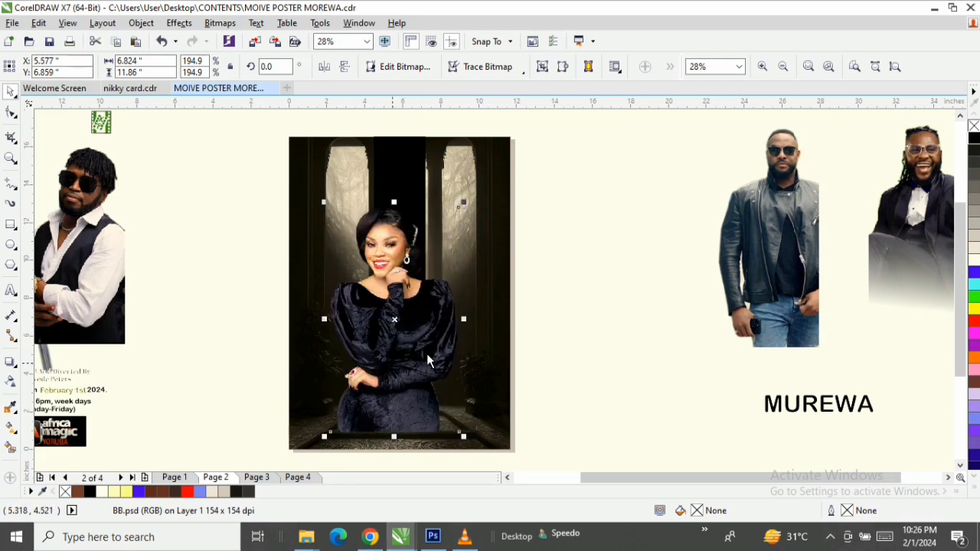
# Place the laughing man in glasses on the poster right of the woman and bring the woman in front of him.
pyautogui.click(926, 201)
pyautogui.moveTo(929, 198); pyautogui.dragTo(475, 242)
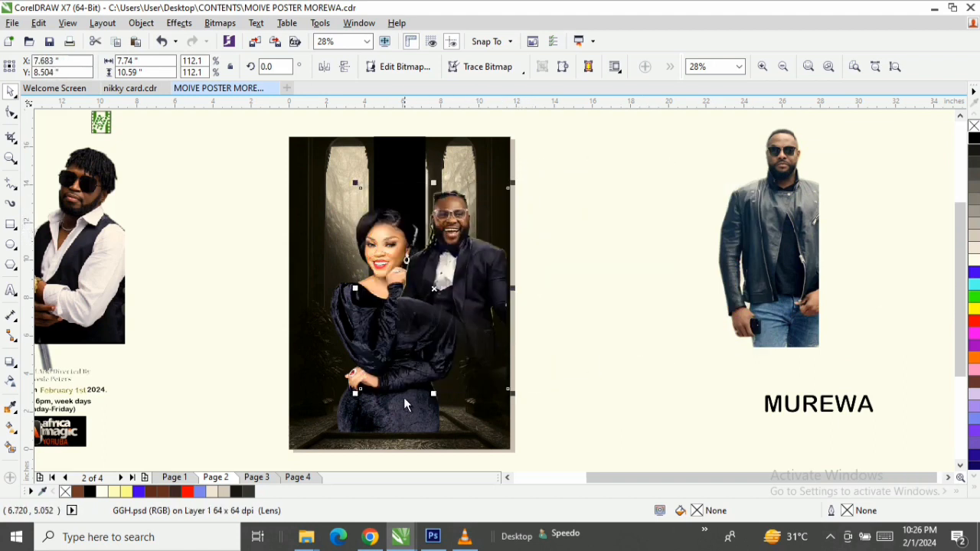
pyautogui.click(385, 414)
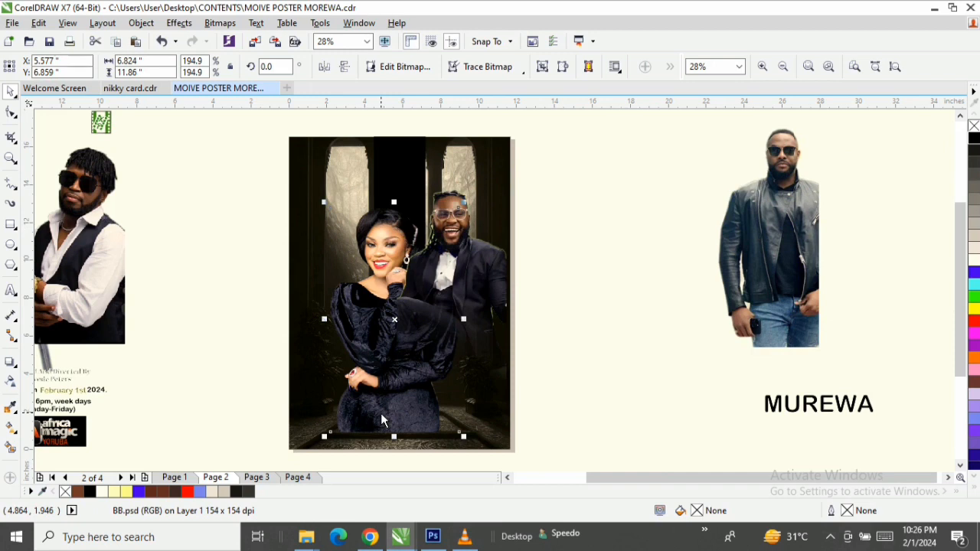
pyautogui.hotkey('shift', 'pageup')
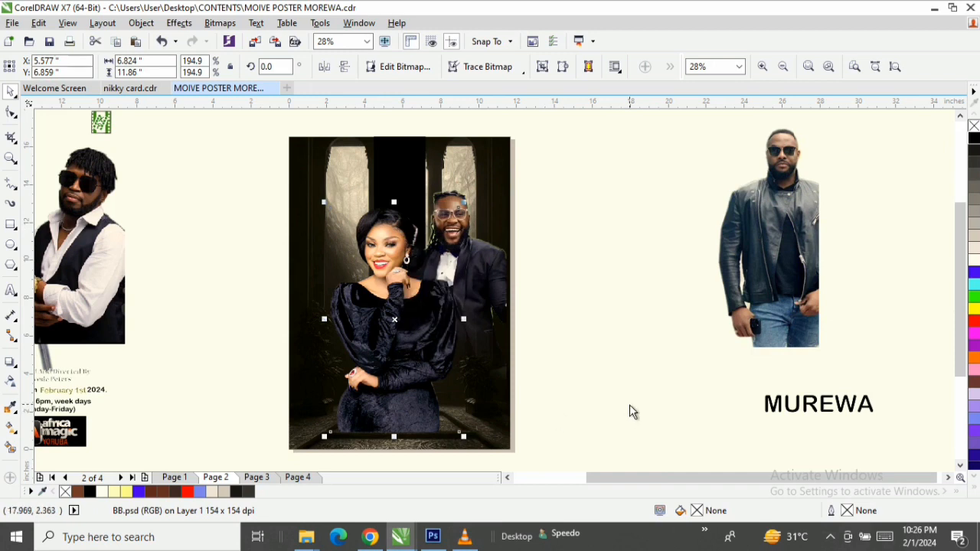
# Shift the laughing man in glasses left, closer behind the woman's shoulder, with fine nudges.
pyautogui.click(493, 276)
pyautogui.moveTo(484, 273); pyautogui.dragTo(484, 272)
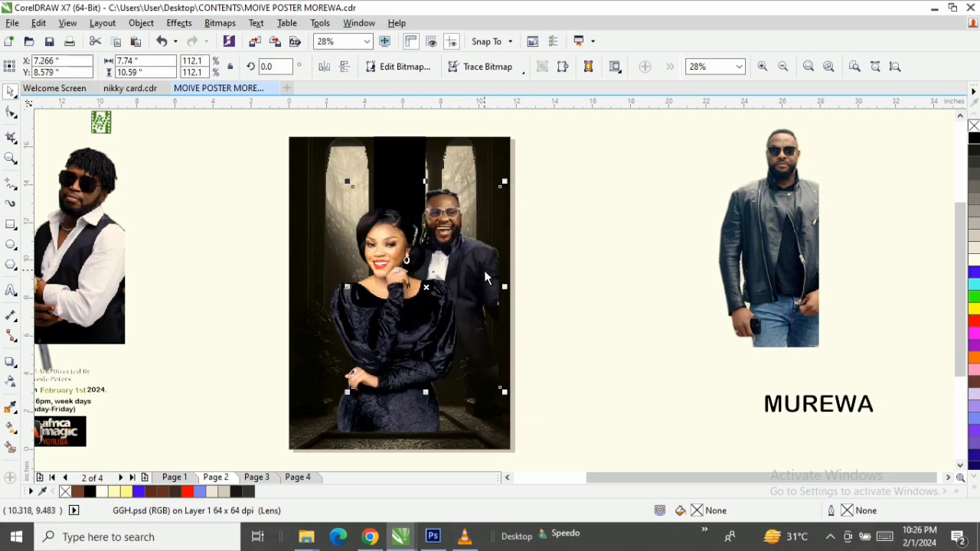
pyautogui.click(447, 230)
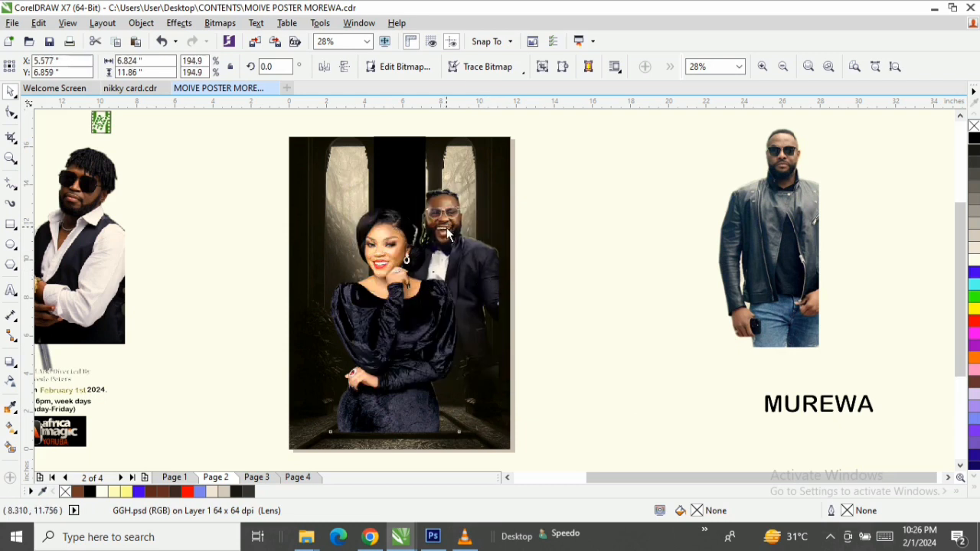
pyautogui.click(404, 167)
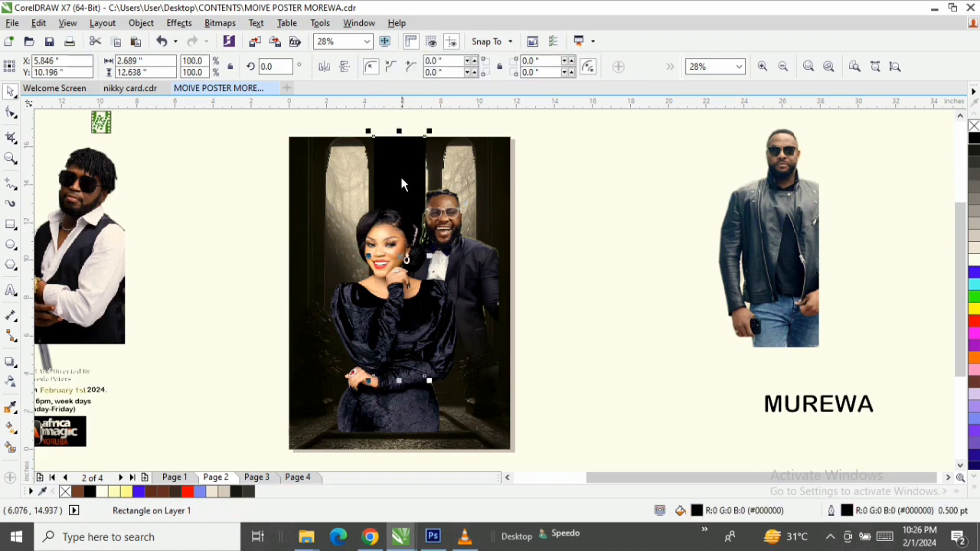
pyautogui.keyDown('shift'); pyautogui.click(393, 290); pyautogui.keyUp('shift')
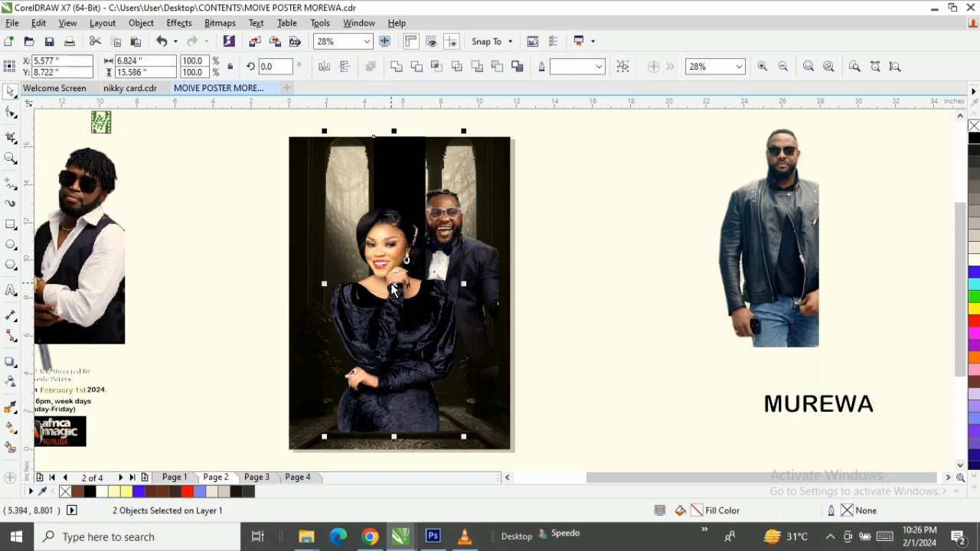
pyautogui.click(540, 300)
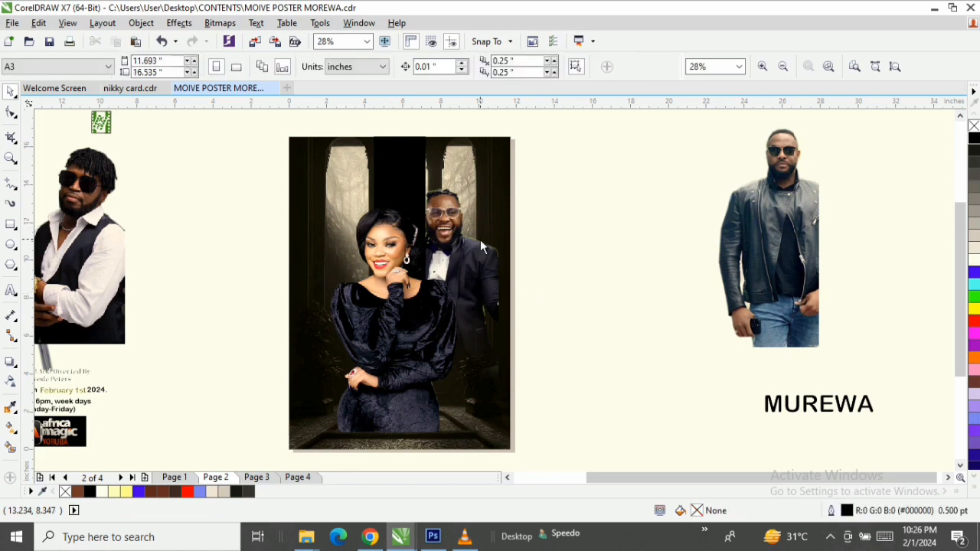
pyautogui.click(481, 244)
pyautogui.press('Left')
pyautogui.press('Left')
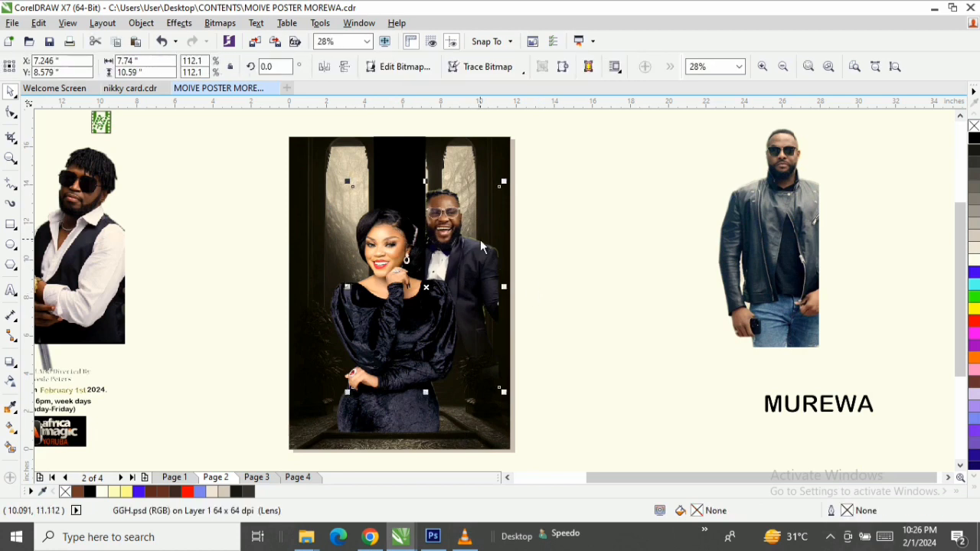
pyautogui.press('Left')
pyautogui.press('Left')
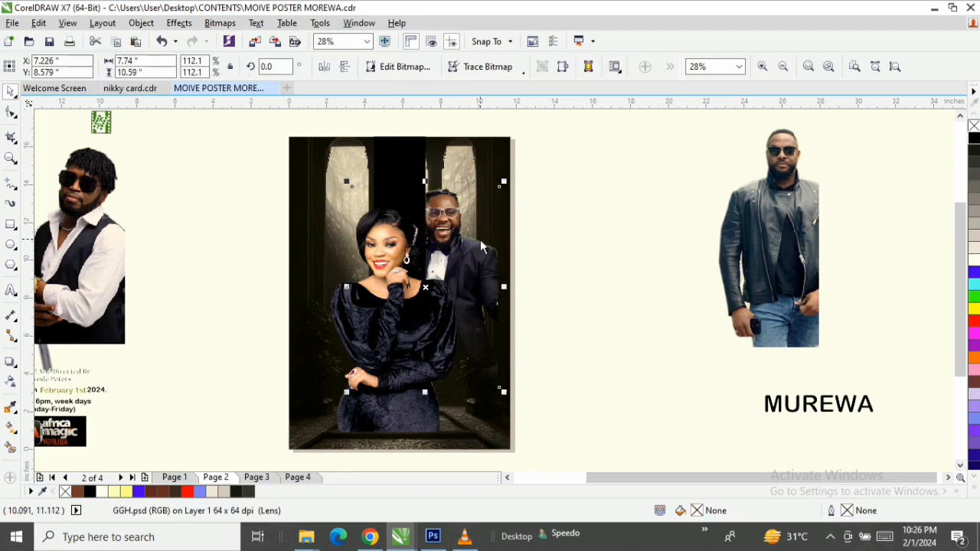
pyautogui.click(623, 197)
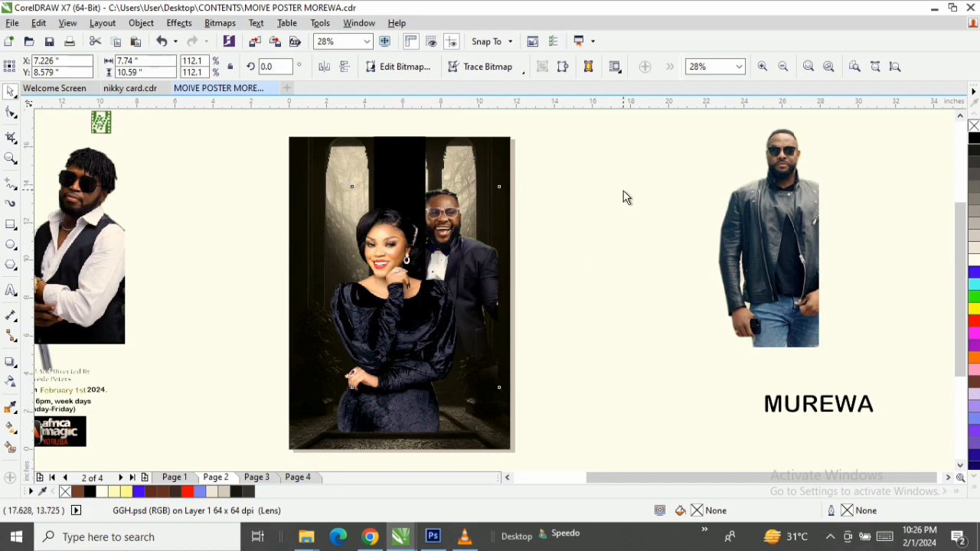
# Bring the man in the leather jacket onto the poster's right side and lower him to the other cast members' level.
pyautogui.click(406, 162)
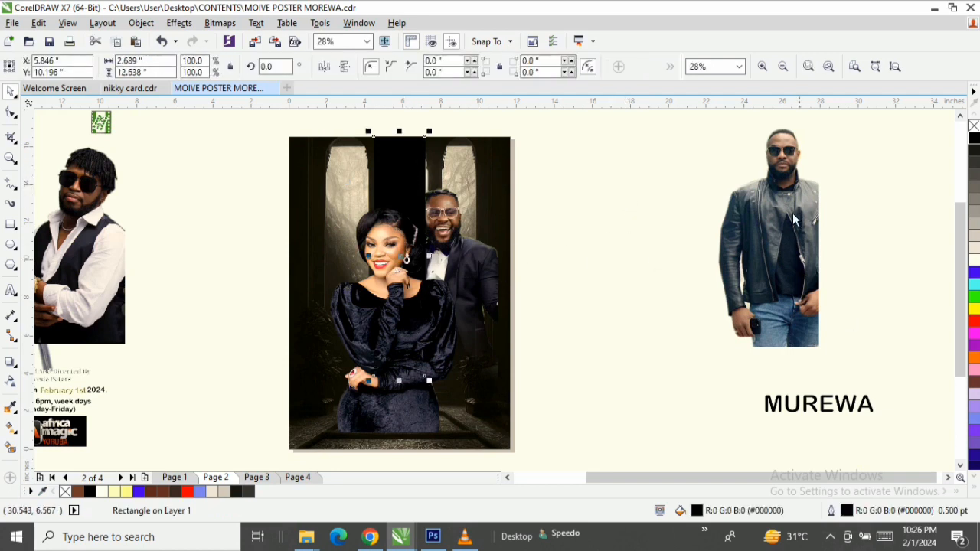
pyautogui.click(704, 218)
pyautogui.click(809, 295)
pyautogui.moveTo(788, 196); pyautogui.dragTo(507, 222)
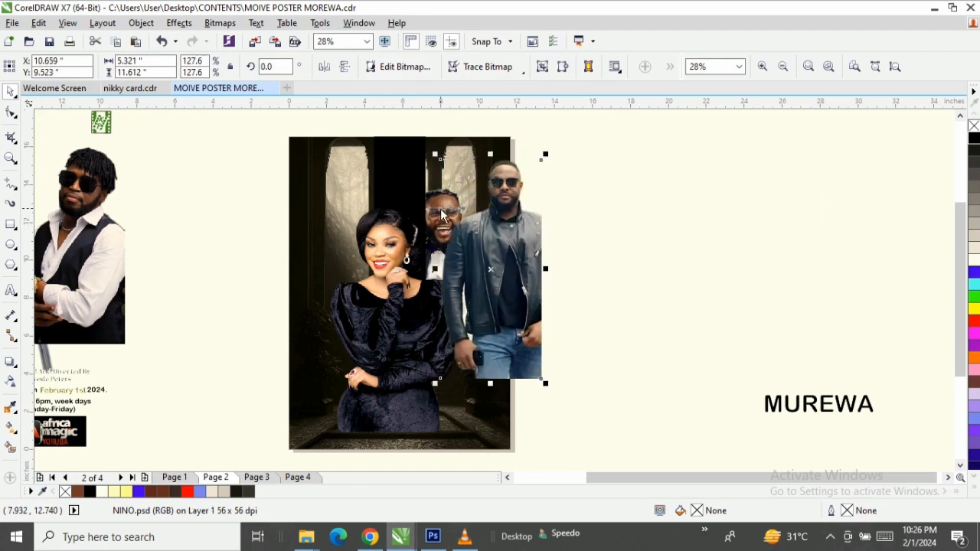
pyautogui.moveTo(525, 260); pyautogui.dragTo(526, 291)
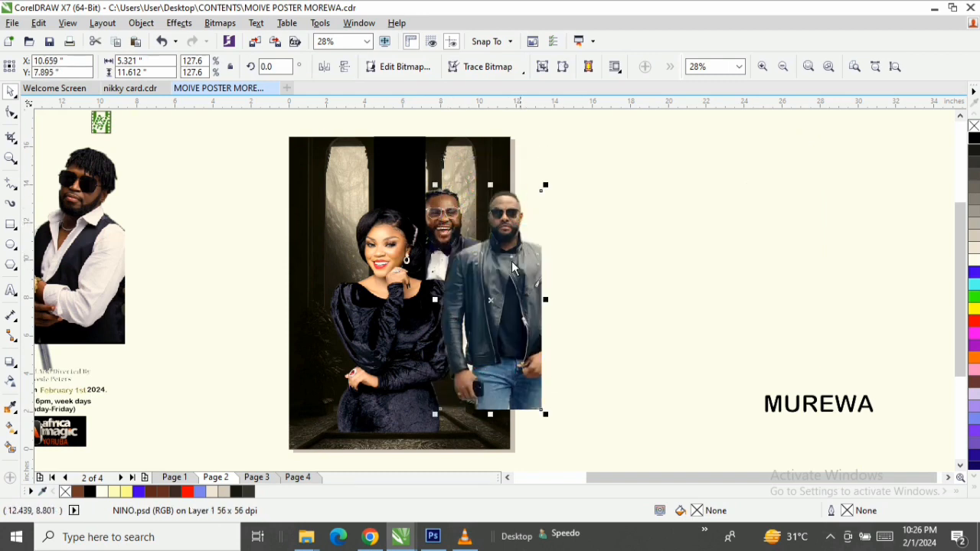
# Raise the laughing man in glasses to about Y 9.26 inches so his head sits higher behind the woman.
pyautogui.click(444, 212)
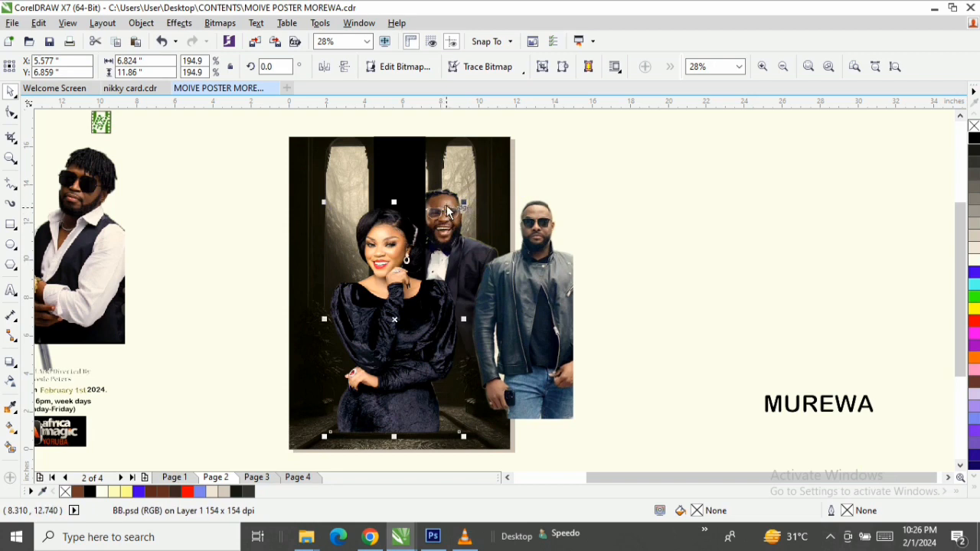
pyautogui.click(448, 202)
pyautogui.moveTo(448, 193); pyautogui.dragTo(451, 187)
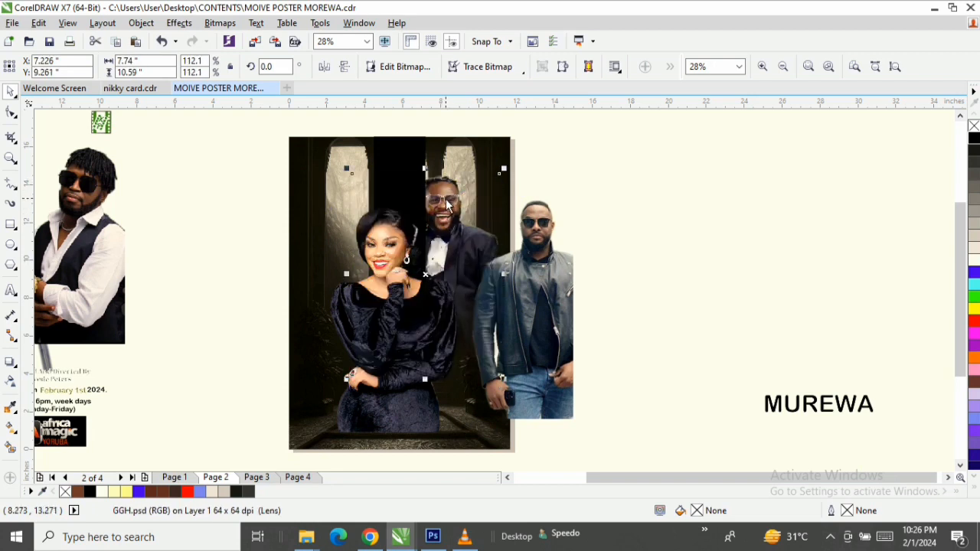
# Move the man in the leather jacket left beside the man in glasses, centered at about X 9.39, Y 8.05 inches.
pyautogui.click(563, 266)
pyautogui.moveTo(563, 266); pyautogui.dragTo(500, 250)
pyautogui.click(503, 268)
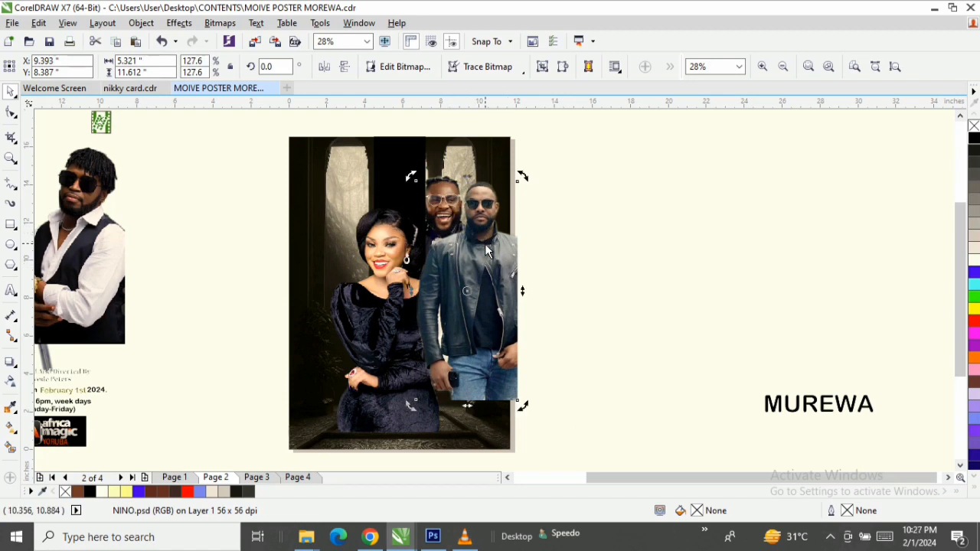
pyautogui.click(487, 251)
pyautogui.moveTo(487, 251); pyautogui.dragTo(487, 257)
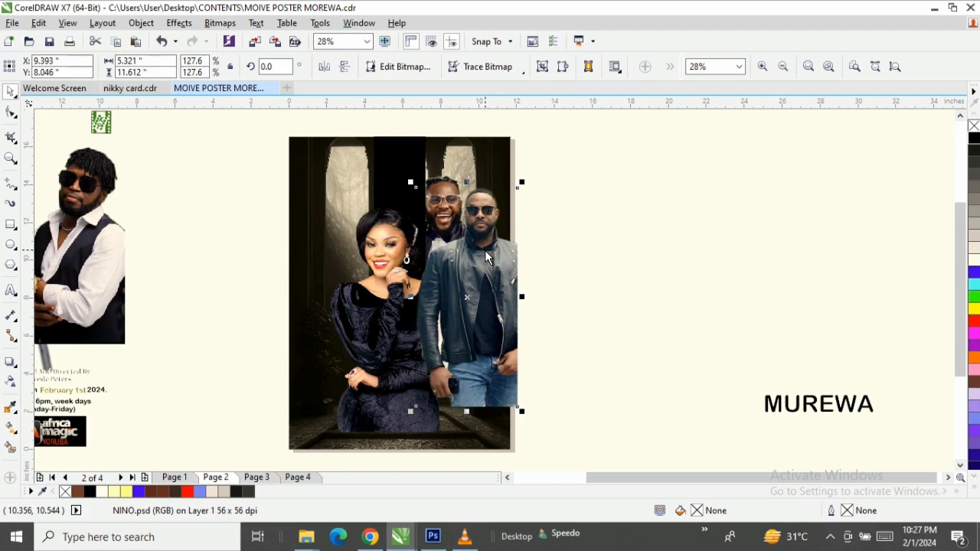
# Send the man in the leather jacket behind the man in glasses and lower the hall image beneath him.
pyautogui.hotkey('ctrl', 'pagedown')
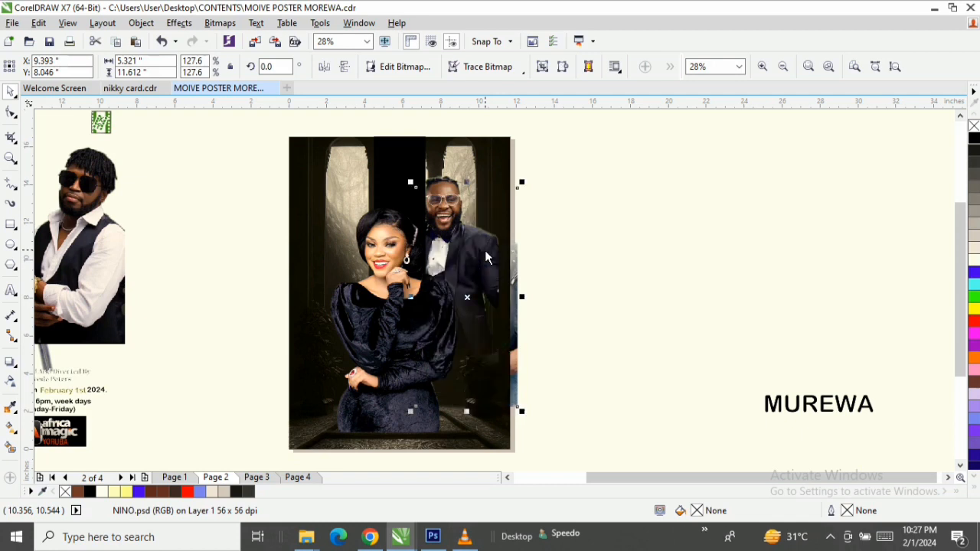
pyautogui.click(489, 149)
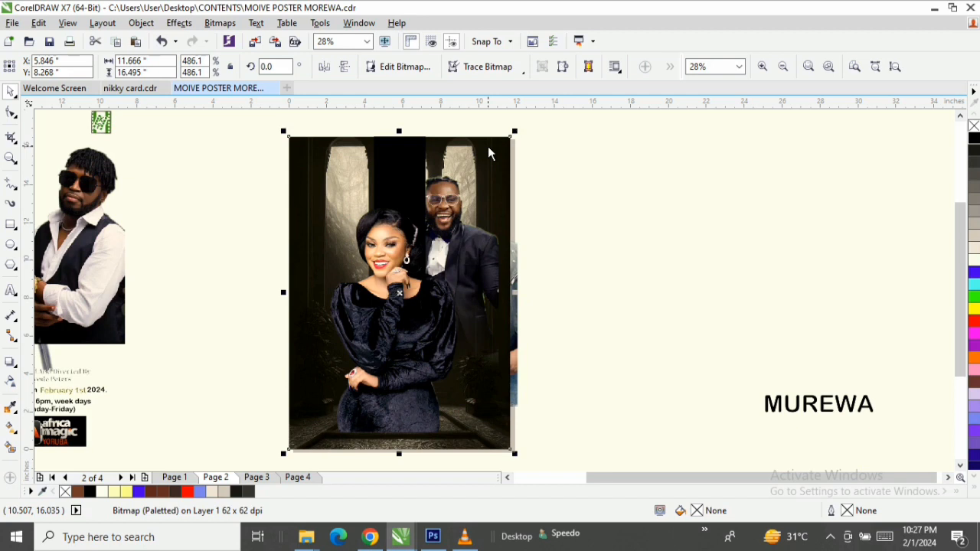
pyautogui.hotkey('ctrl', 'pagedown')
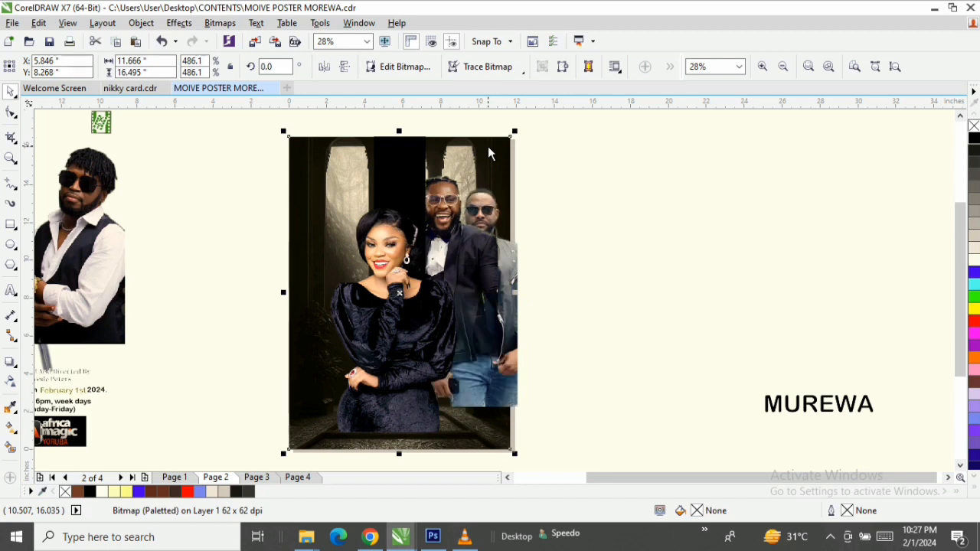
# Move the man in the leather jacket up and left to about X 9.05, Y 8.54 inches, flush with the poster's right edge.
pyautogui.click(645, 297)
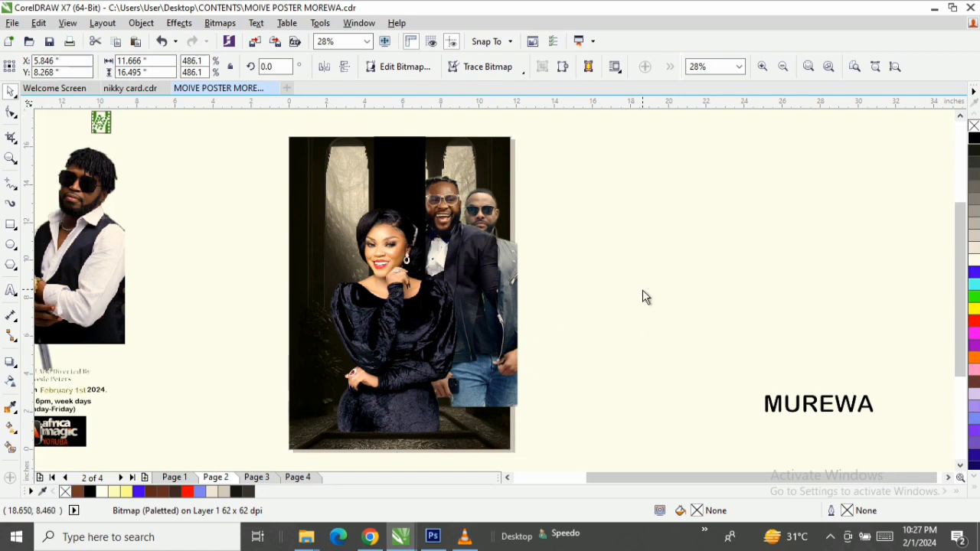
pyautogui.click(493, 214)
pyautogui.moveTo(510, 271); pyautogui.dragTo(510, 265)
pyautogui.click(496, 213)
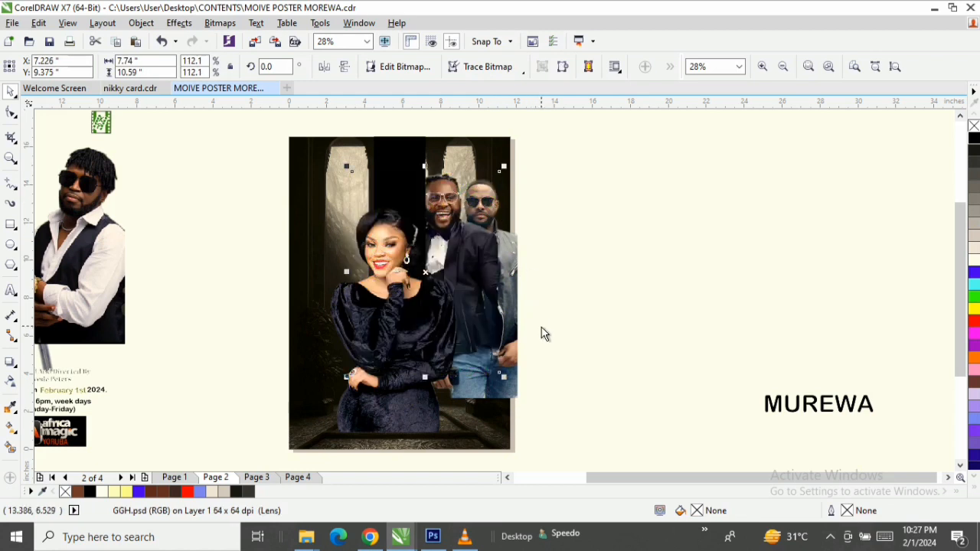
pyautogui.click(504, 395)
pyautogui.moveTo(504, 399); pyautogui.dragTo(495, 396)
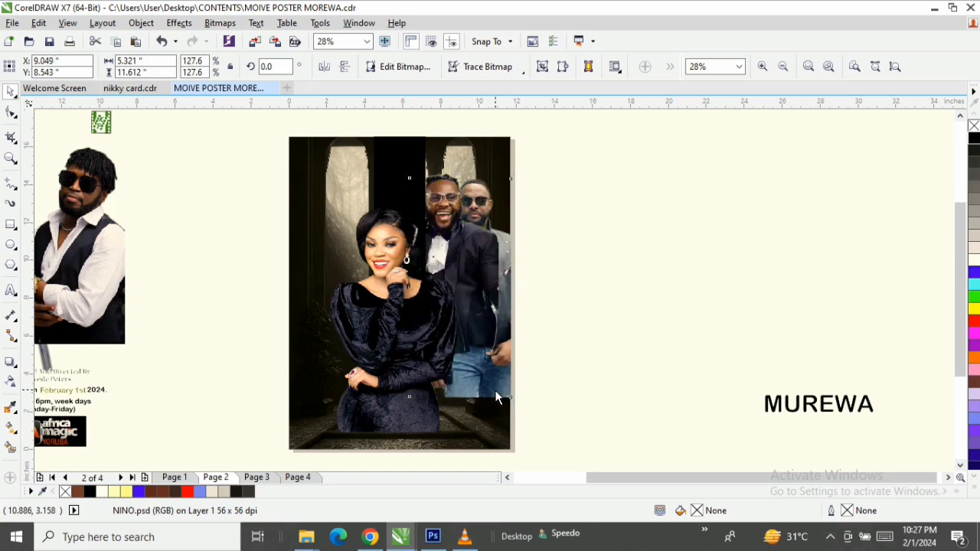
pyautogui.click(495, 396)
# Shift the laughing man in glasses slightly left and raise him to about X 7.15, Y 9.56 inches.
pyautogui.click(474, 254)
pyautogui.moveTo(474, 262); pyautogui.dragTo(473, 264)
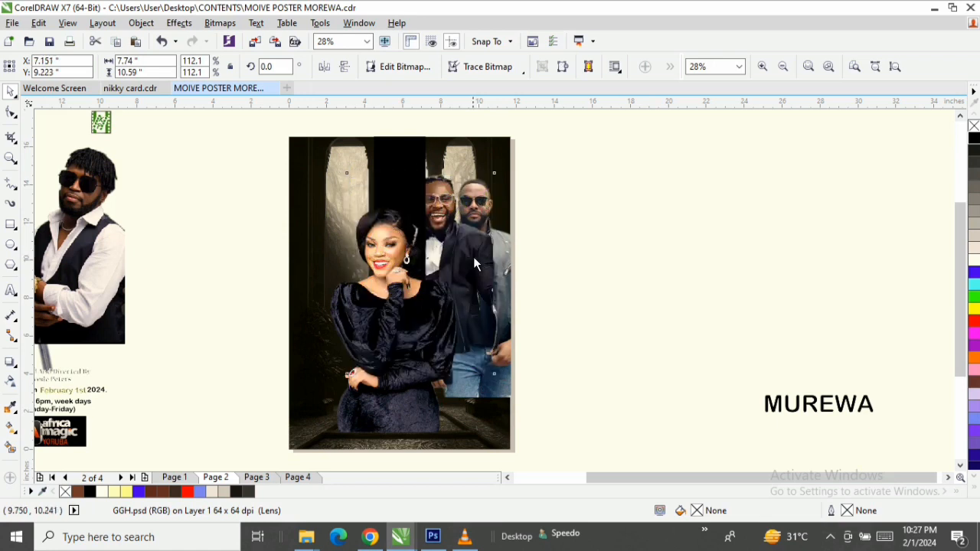
pyautogui.click(614, 245)
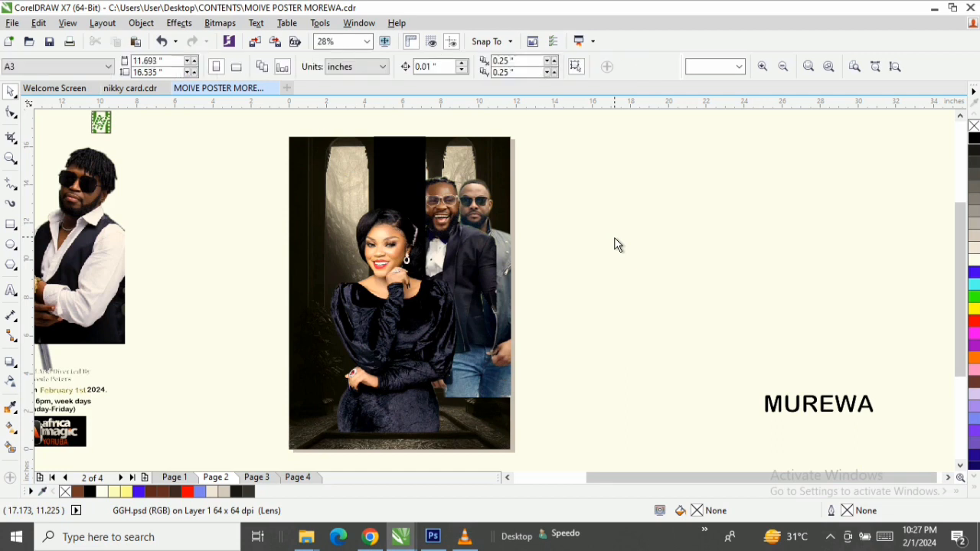
pyautogui.click(468, 245)
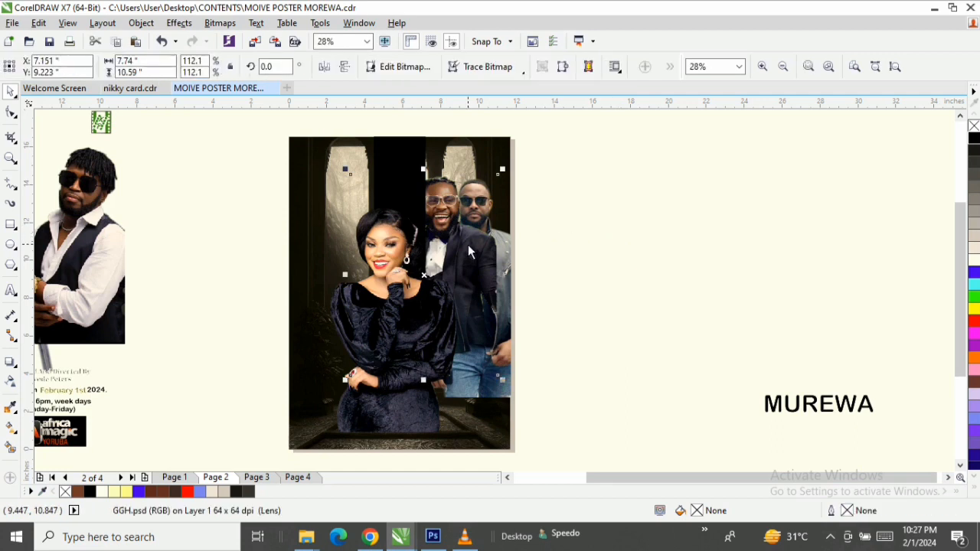
pyautogui.press('Up')
pyautogui.press('Up')
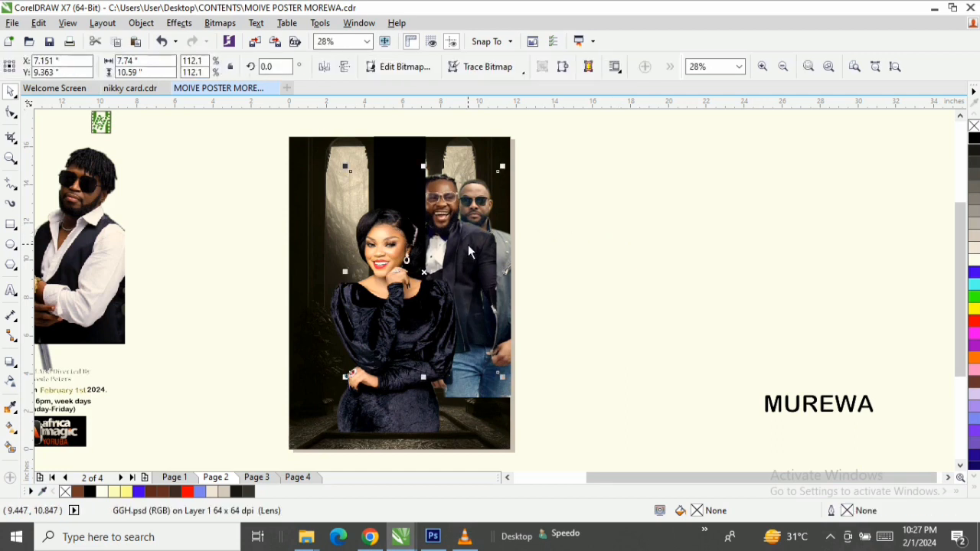
pyautogui.press('Up')
pyautogui.press('Up')
pyautogui.press('Up')
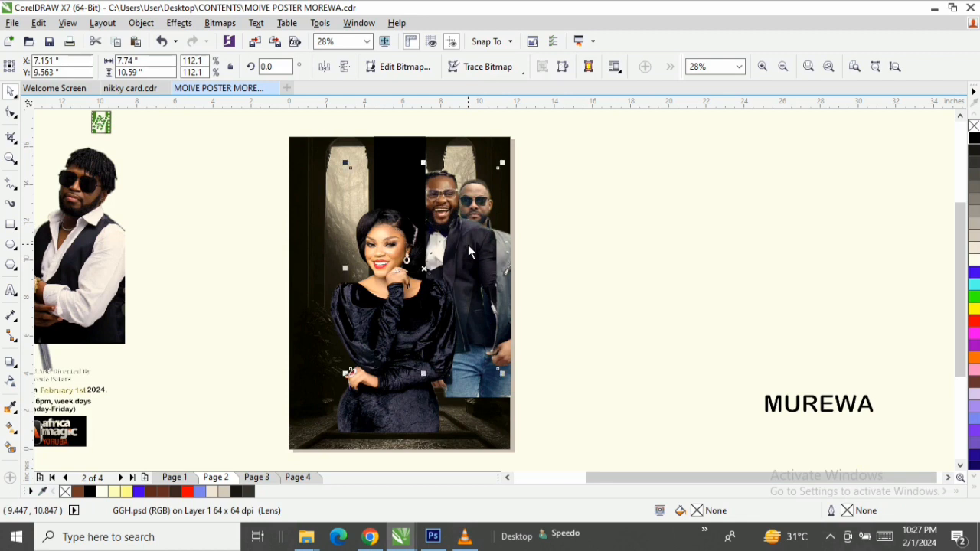
# Lower the man in the leather jacket to Y 8.50 inches and the man in glasses to about Y 9.37 inches.
pyautogui.click(510, 382)
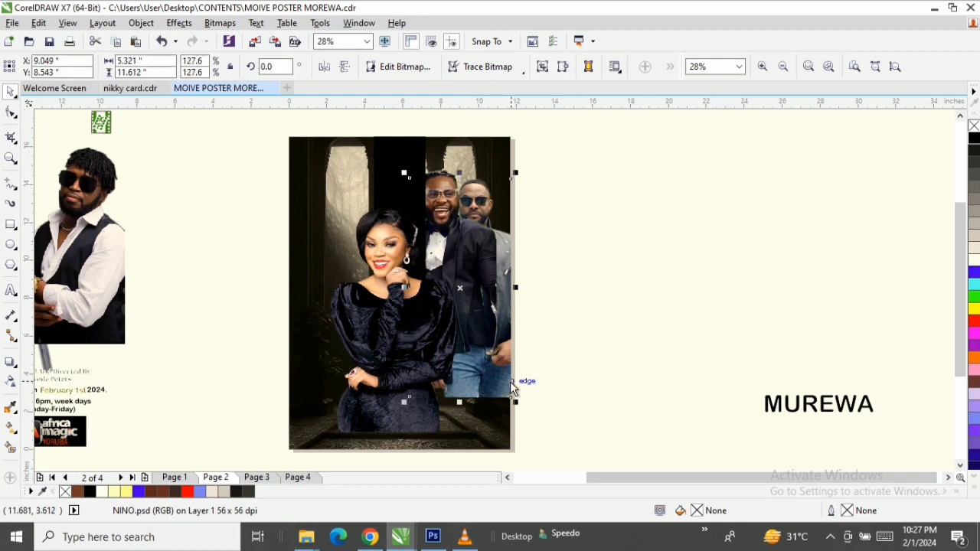
pyautogui.press('Down')
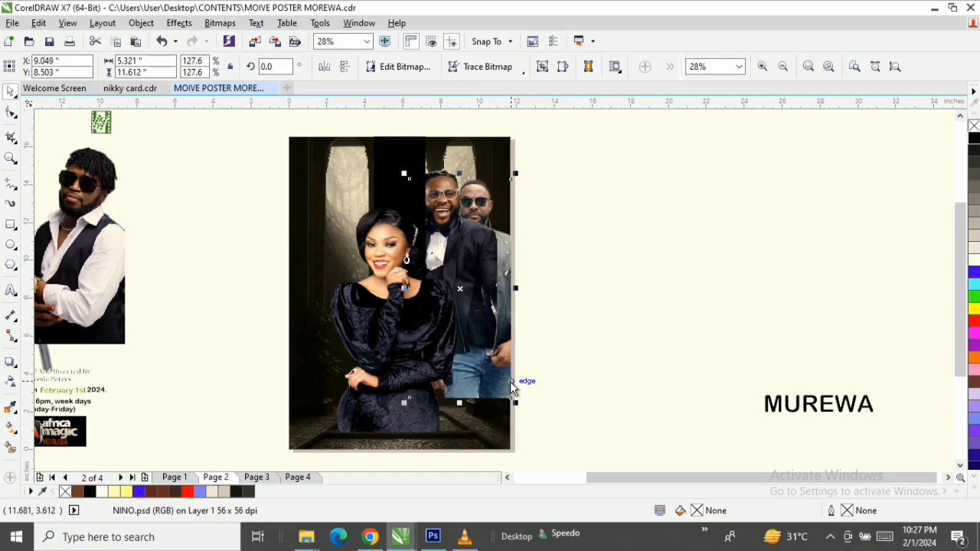
pyautogui.click(481, 282)
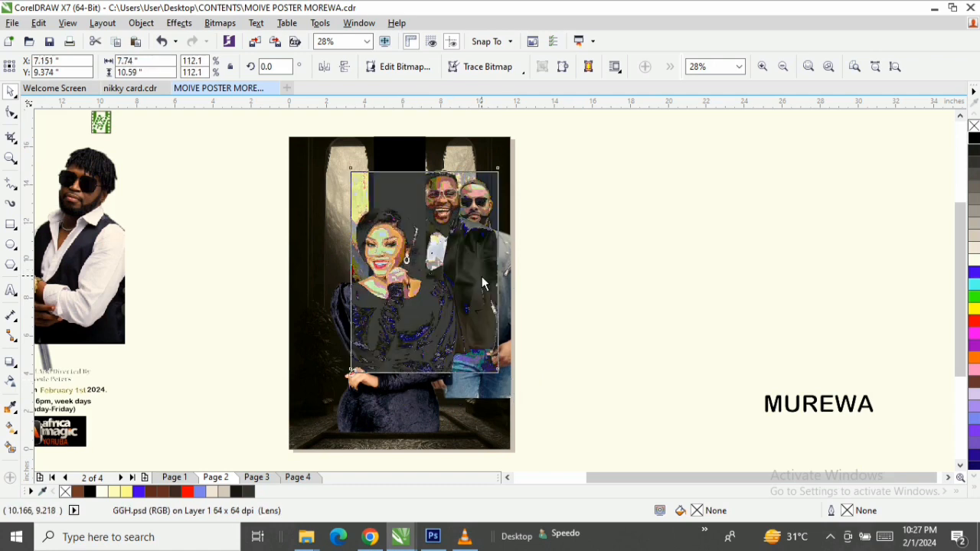
pyautogui.moveTo(482, 276); pyautogui.dragTo(481, 277)
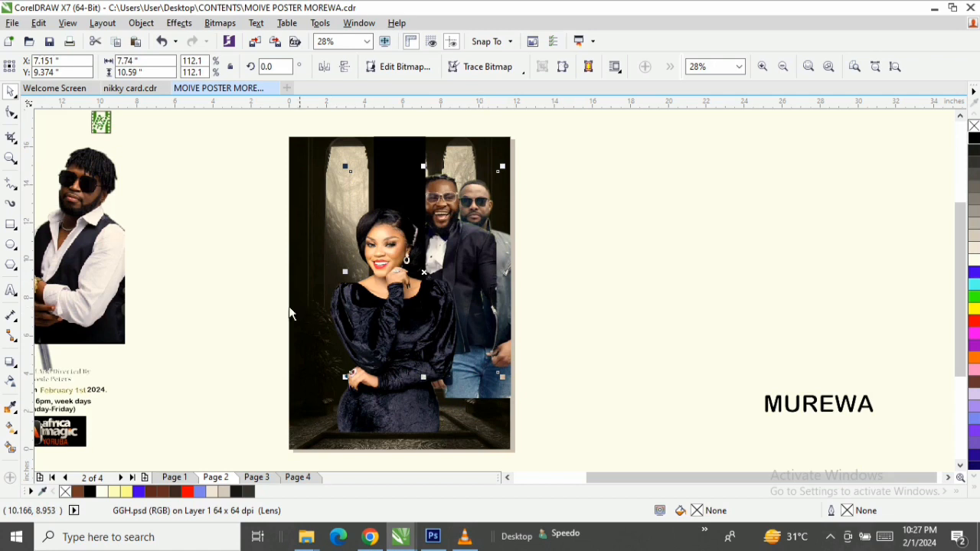
# Bring the man in the white shirt and vest onto the poster's left side, layered behind the woman but above the hall image.
pyautogui.click(119, 260)
pyautogui.moveTo(107, 261); pyautogui.dragTo(352, 258)
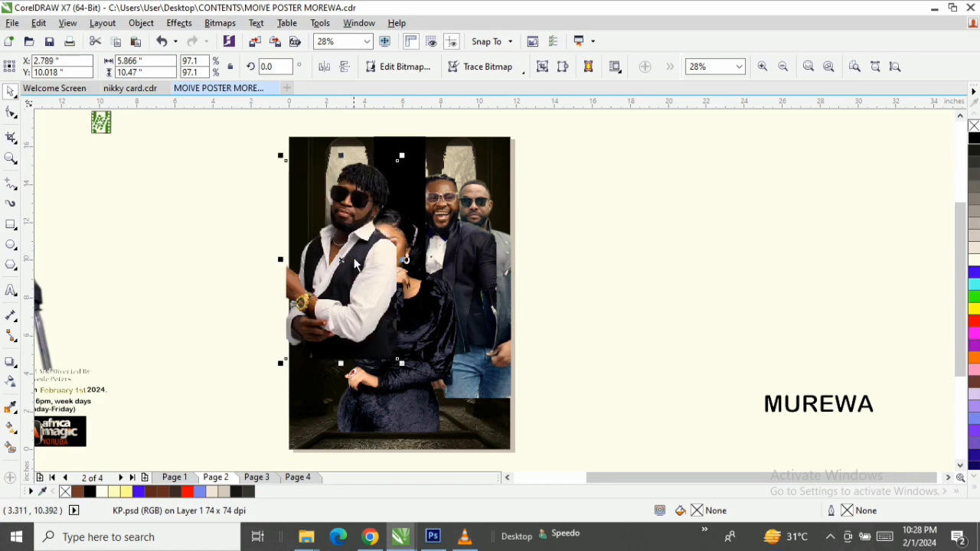
pyautogui.hotkey('shift', 'pagedown')
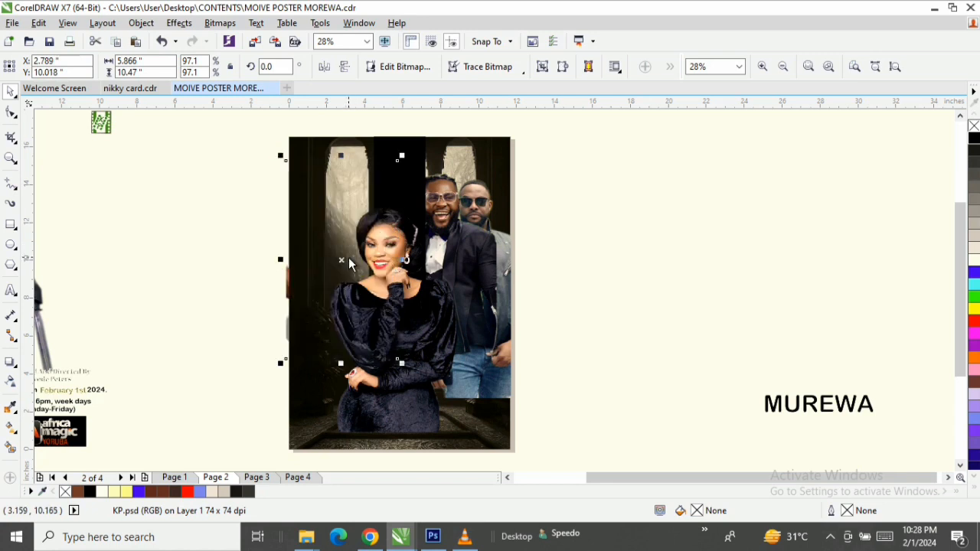
pyautogui.click(310, 405)
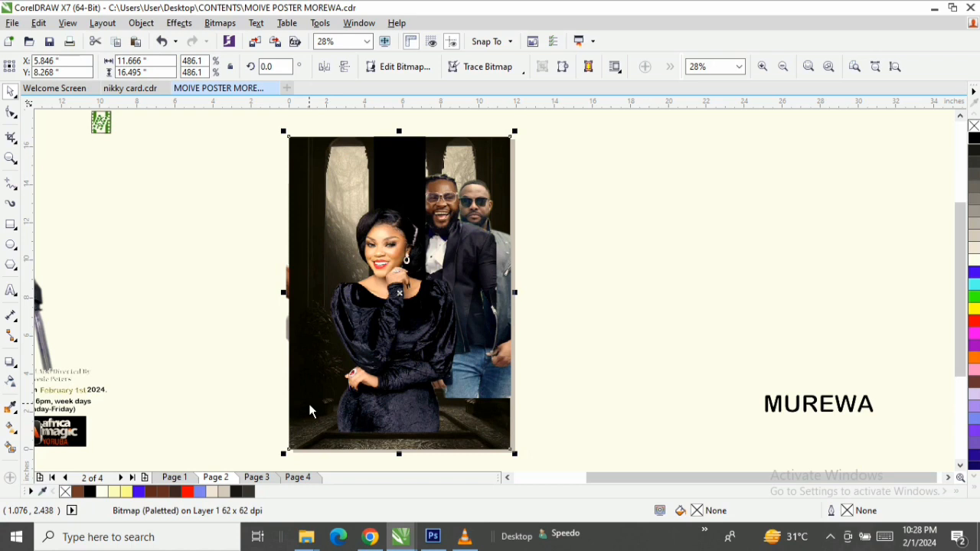
pyautogui.hotkey('shift', 'pagedown')
# Shift the man in the vest to about X 2.90, Y 9.90 inches, inside the poster's left edge.
pyautogui.click(323, 253)
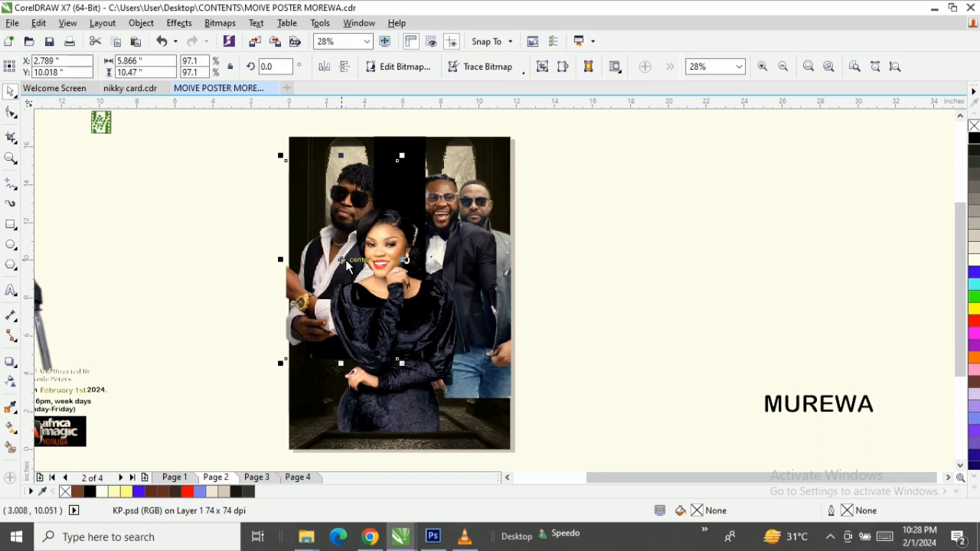
pyautogui.click(344, 266)
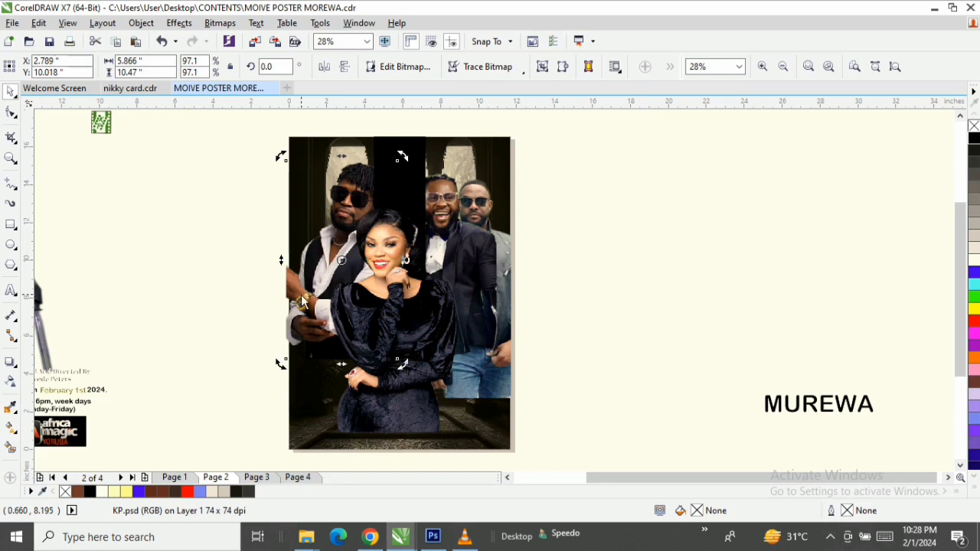
pyautogui.moveTo(303, 301); pyautogui.dragTo(303, 302)
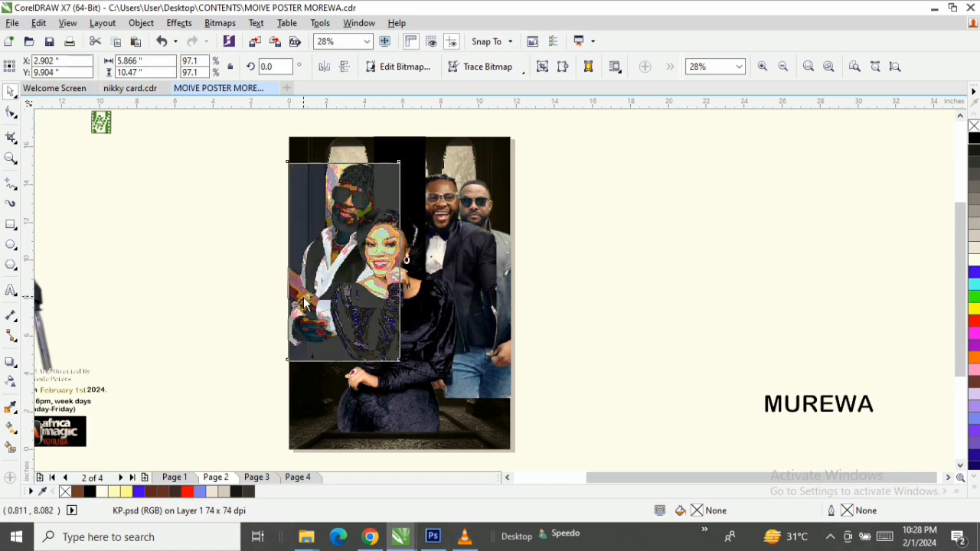
# Place the woman in the patterned fur at the poster's upper left, layered behind the man in the vest but above the hall image.
pyautogui.moveTo(44, 320); pyautogui.dragTo(327, 251)
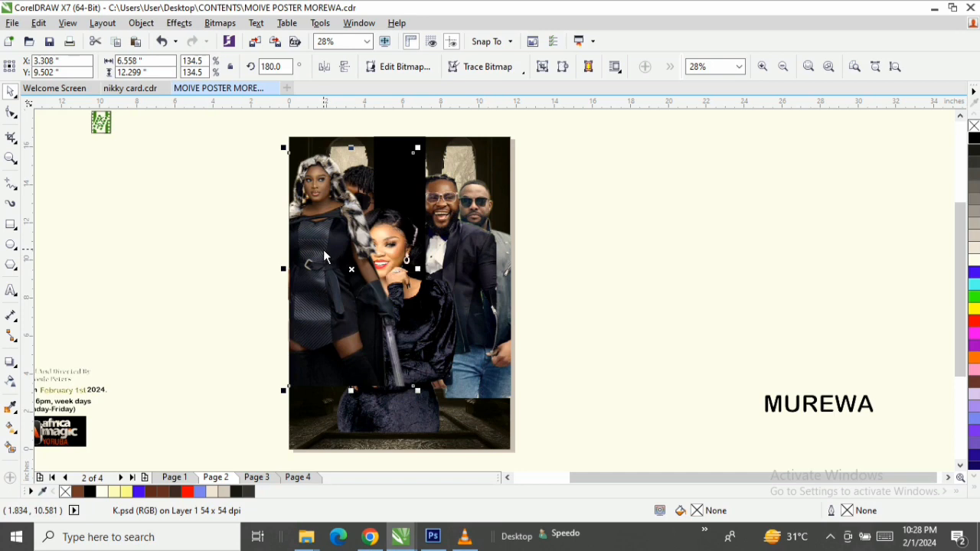
pyautogui.hotkey('shift', 'pagedown')
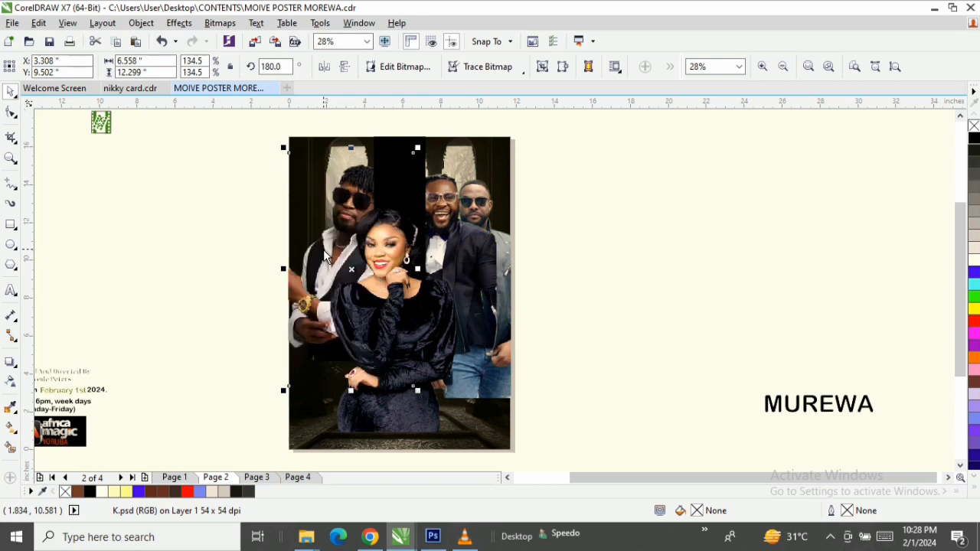
pyautogui.click(489, 448)
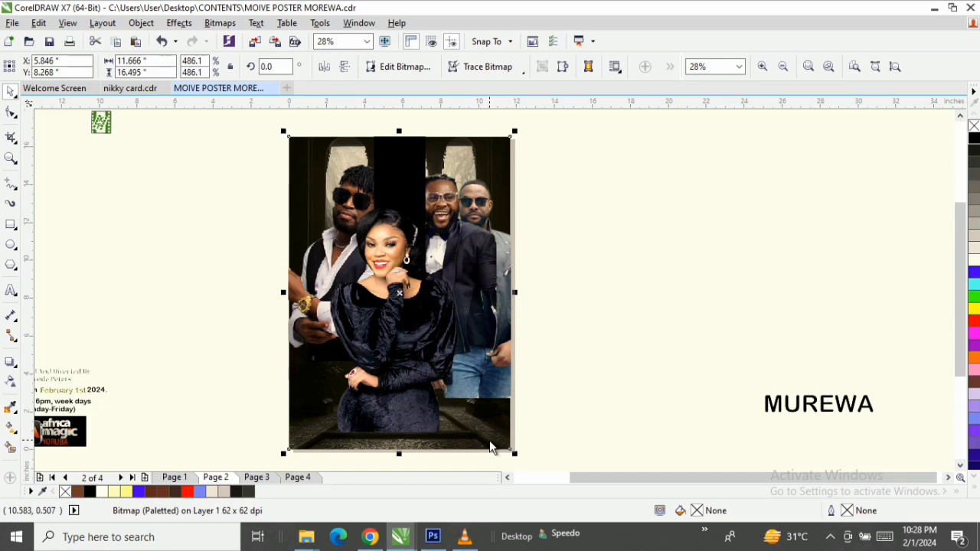
pyautogui.hotkey('ctrl', 'pagedown')
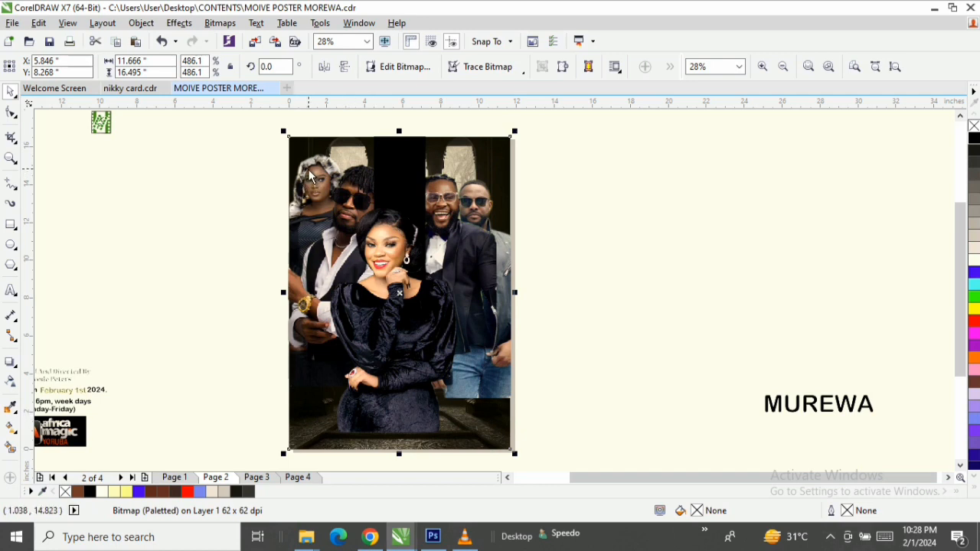
pyautogui.click(310, 201)
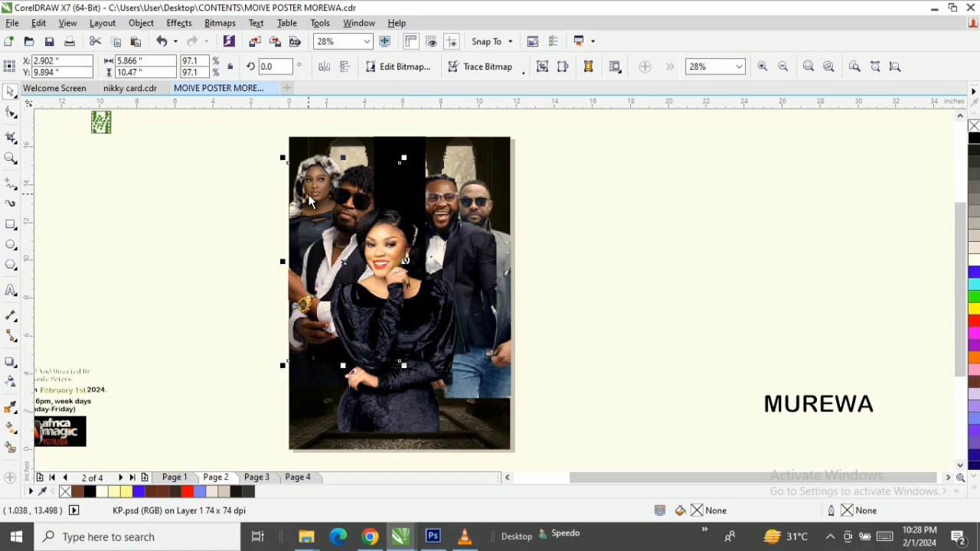
pyautogui.press('Down')
pyautogui.press('Up')
# Lower the woman in the patterned fur to about Y 8.64 inches so her head sits beside the man in the vest.
pyautogui.click(312, 165)
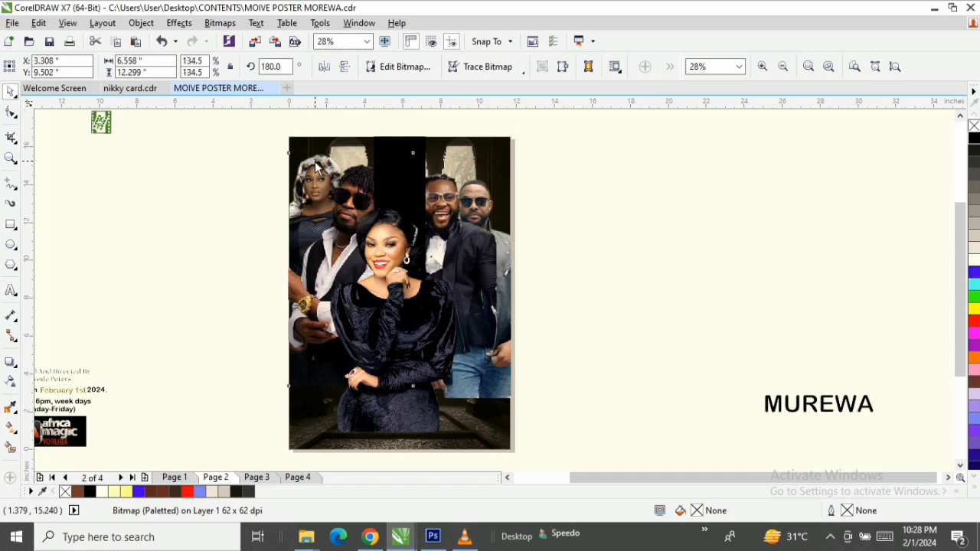
pyautogui.click(10, 112)
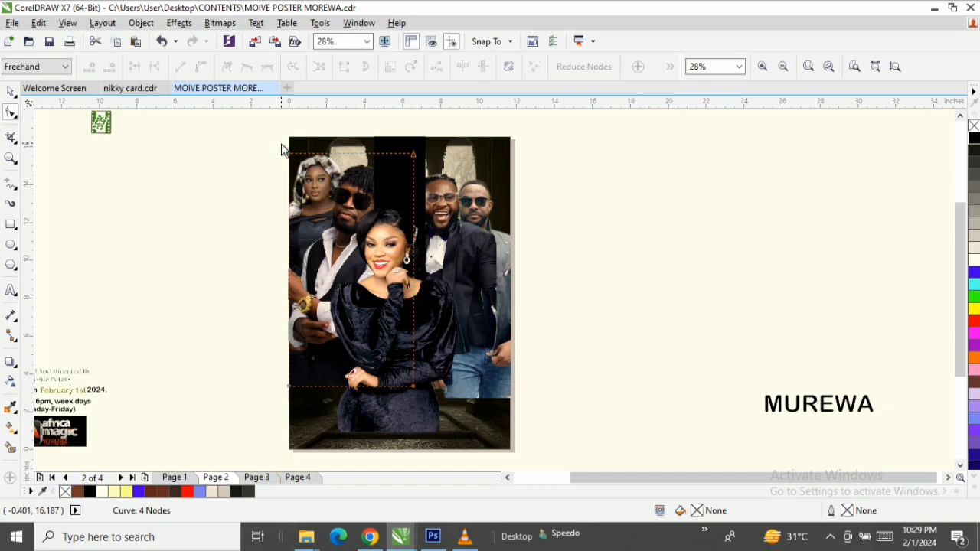
pyautogui.click(11, 91)
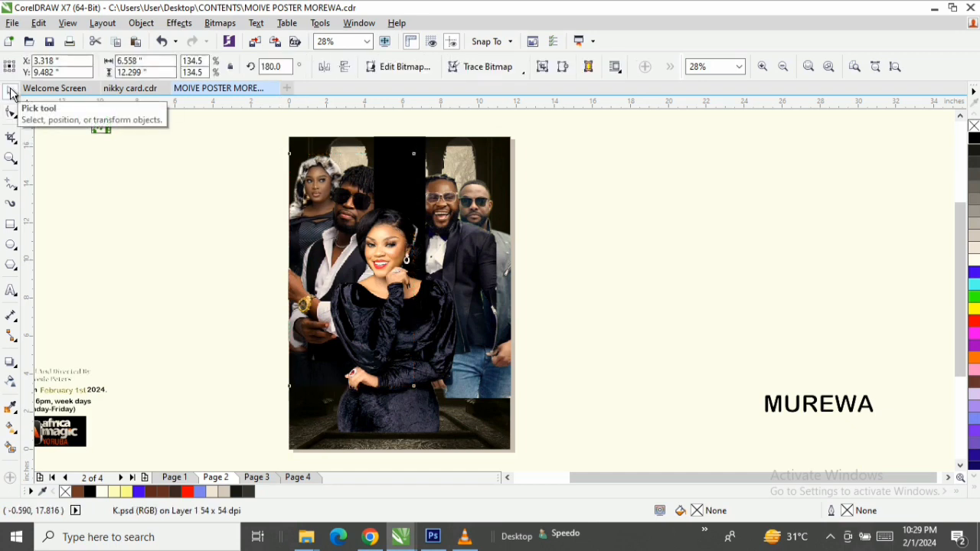
pyautogui.press('Down')
pyautogui.press('Down')
pyautogui.press('Down')
pyautogui.press('Down')
pyautogui.press('Down')
pyautogui.press('Down')
pyautogui.press('Down')
pyautogui.press('Down')
pyautogui.press('Down')
pyautogui.press('Down')
pyautogui.press('Down')
pyautogui.press('Down')
pyautogui.press('Down')
pyautogui.press('Down')
pyautogui.press('Down')
pyautogui.press('Down')
pyautogui.press('Down')
pyautogui.press('Down')
pyautogui.press('Down')
pyautogui.press('Down')
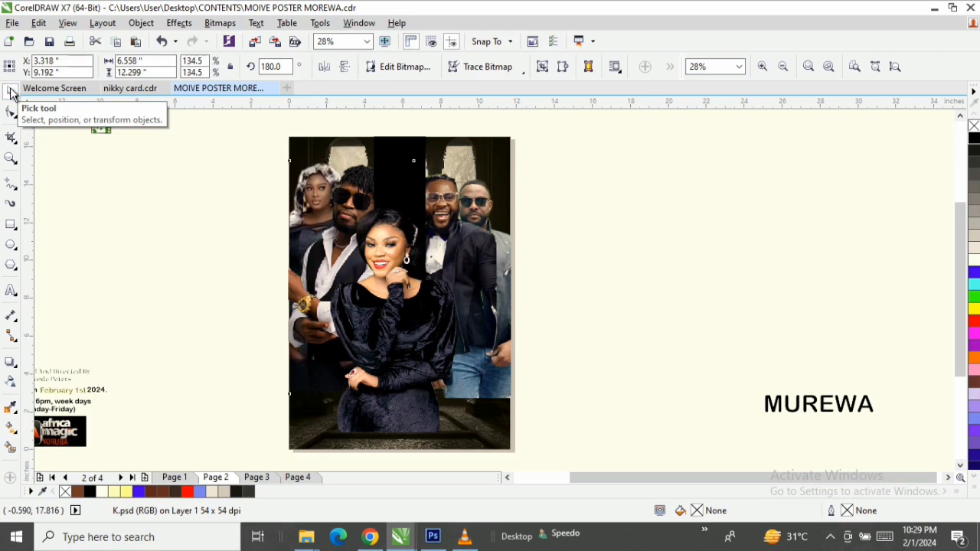
pyautogui.click(11, 92)
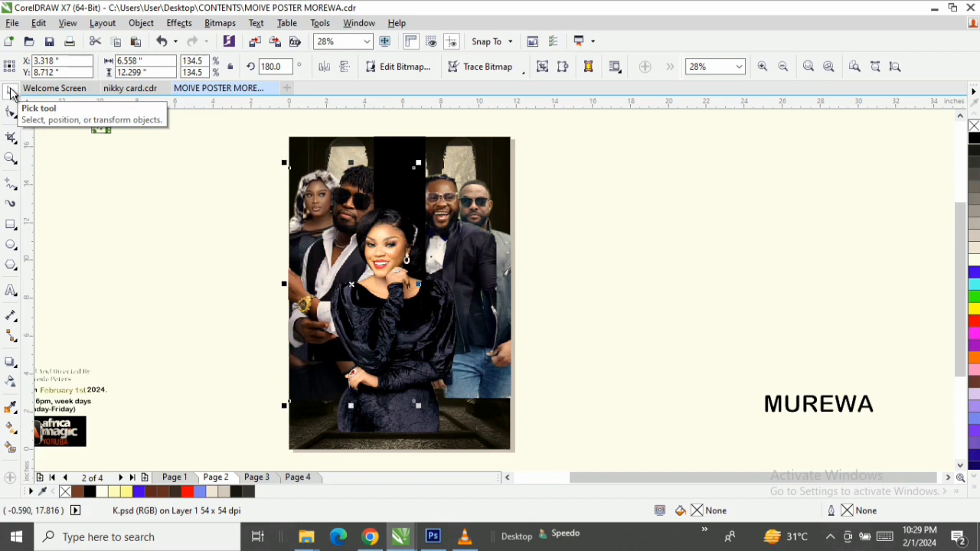
pyautogui.press('Down')
pyautogui.press('Down')
pyautogui.press('Down')
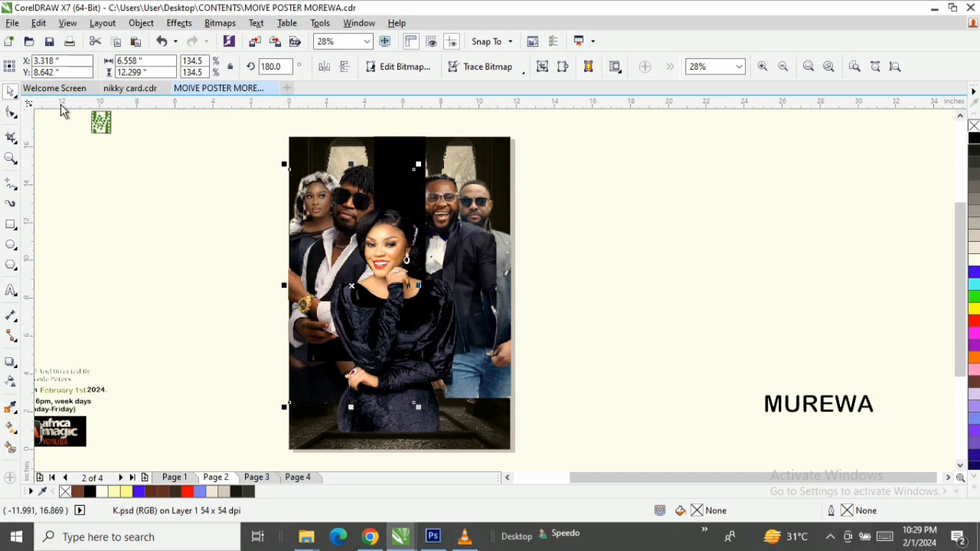
# Move the front woman in the black velvet dress right to about X 6.22, Y 6.82 inches.
pyautogui.click(408, 296)
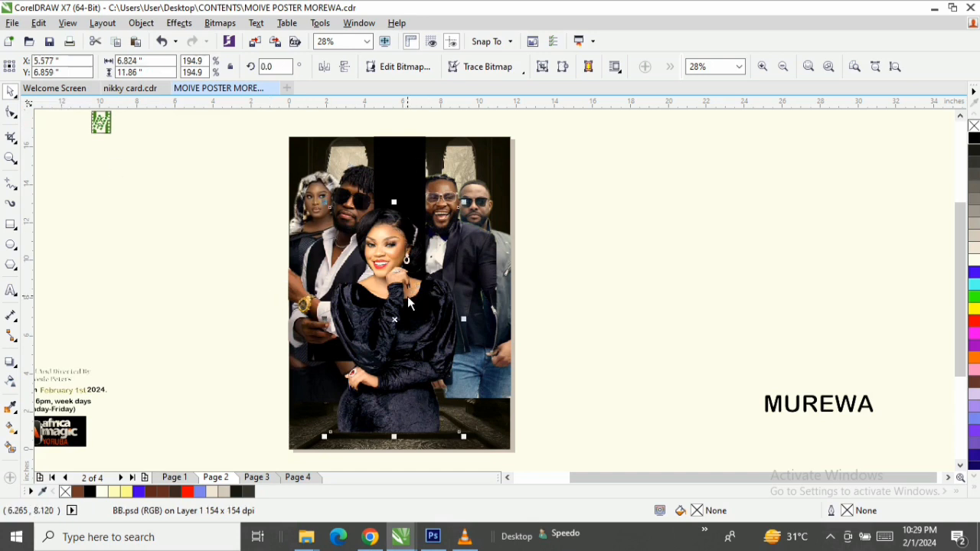
pyautogui.moveTo(408, 296); pyautogui.dragTo(419, 297)
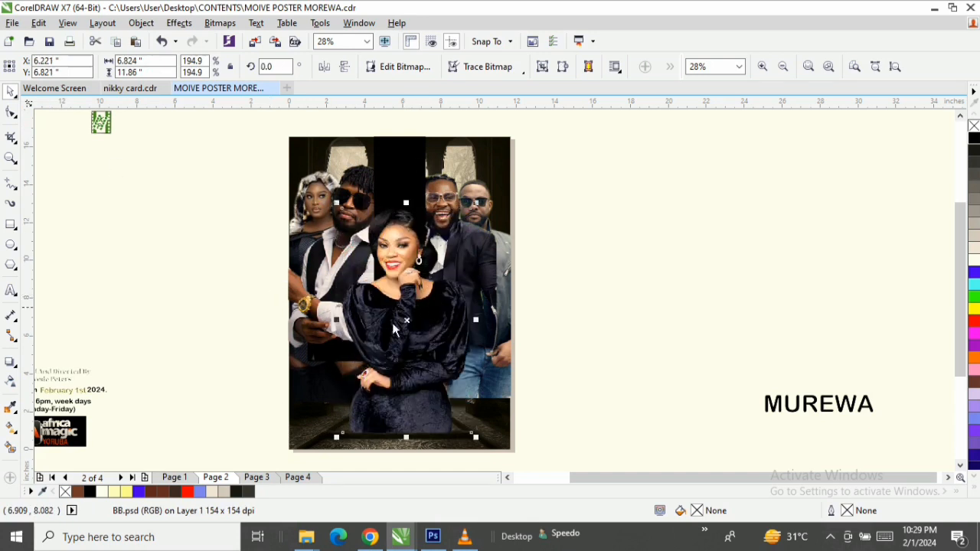
# Draw a rectangle about 11.71 by 6.47 inches across the full width of the poster's lower part.
pyautogui.click(9, 228)
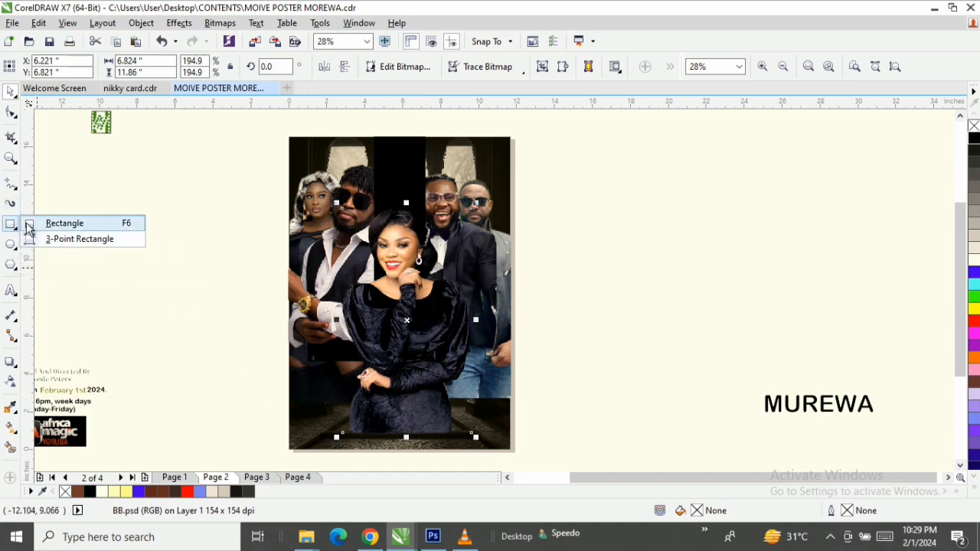
pyautogui.click(12, 227)
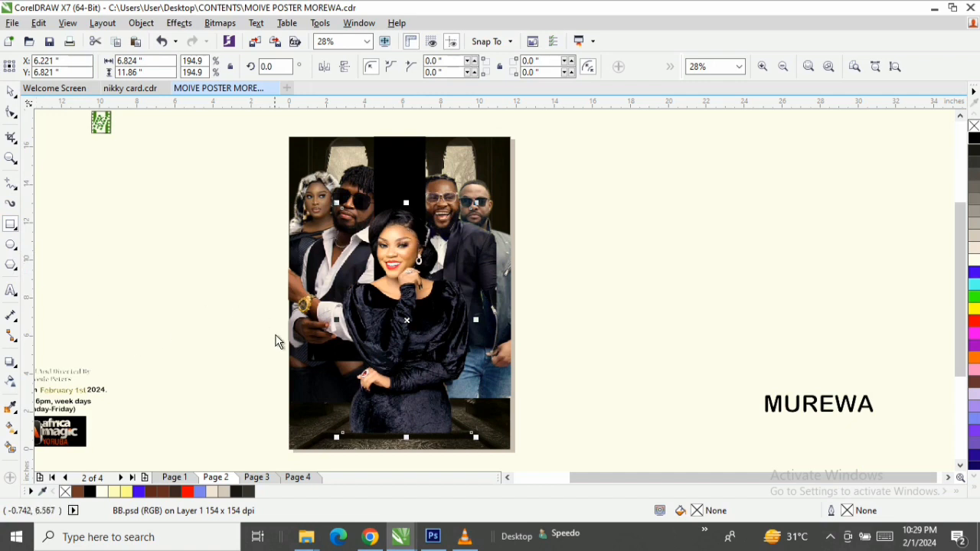
pyautogui.moveTo(288, 327); pyautogui.dragTo(513, 453)
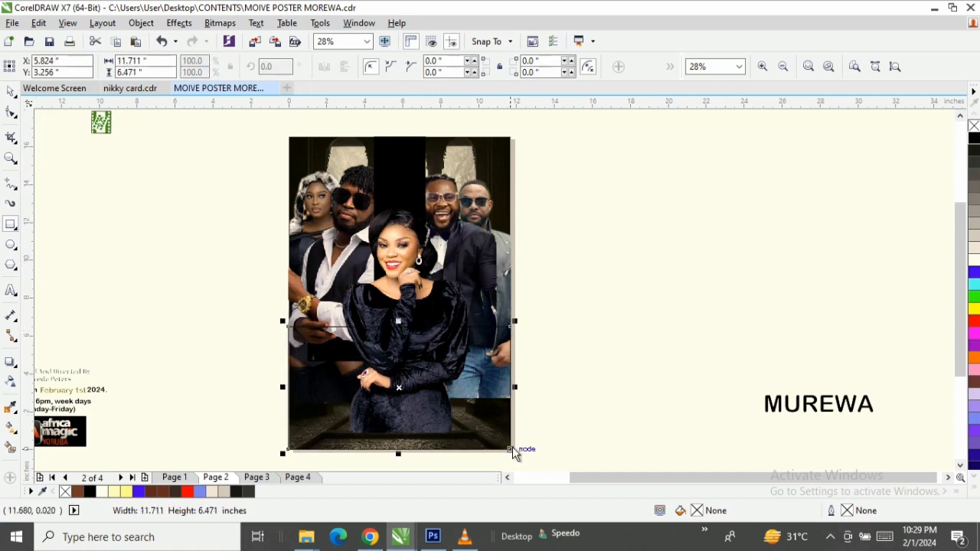
pyautogui.click(9, 92)
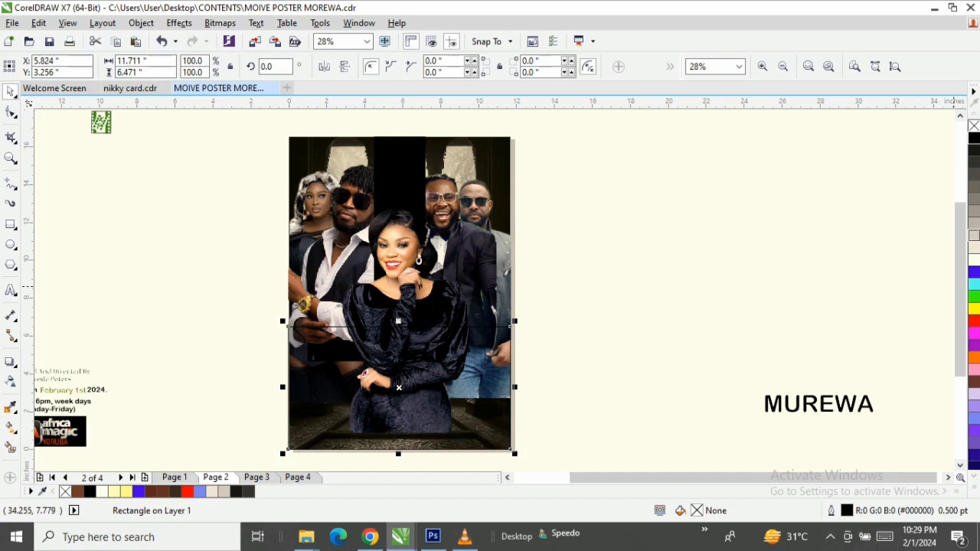
# Fill the lower rectangle black and fade it with a linear transparency running upward so its top blends into the cast photos.
pyautogui.click(973, 494)
pyautogui.click(973, 141)
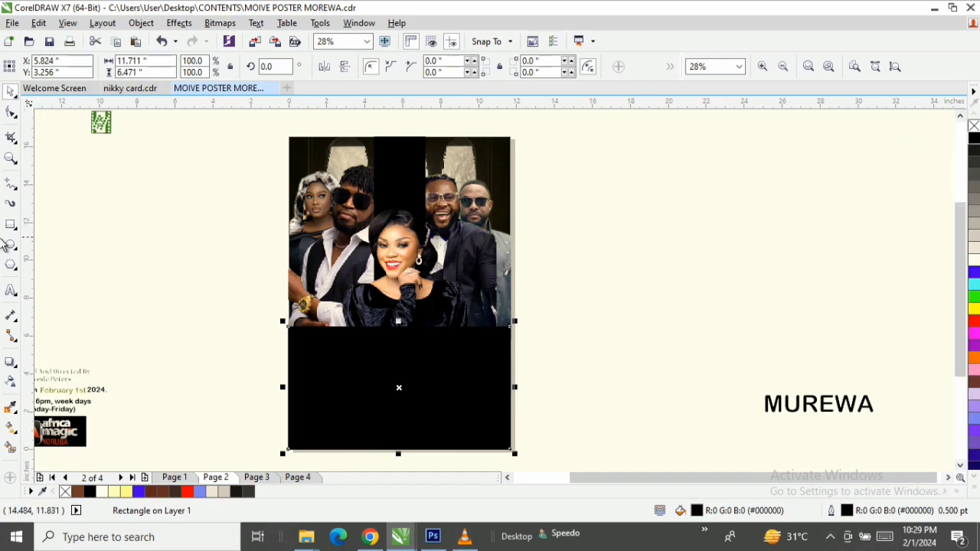
pyautogui.click(10, 382)
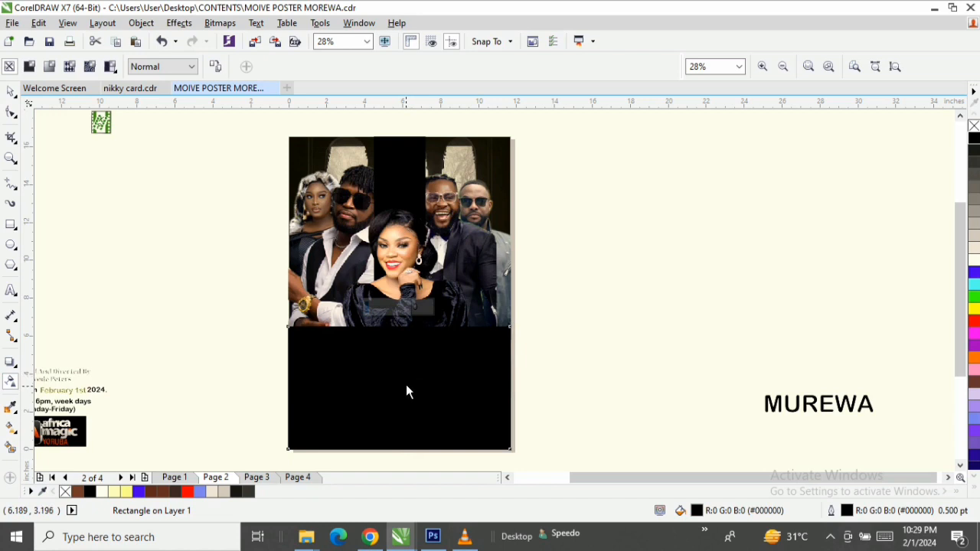
pyautogui.moveTo(406, 383); pyautogui.dragTo(406, 320)
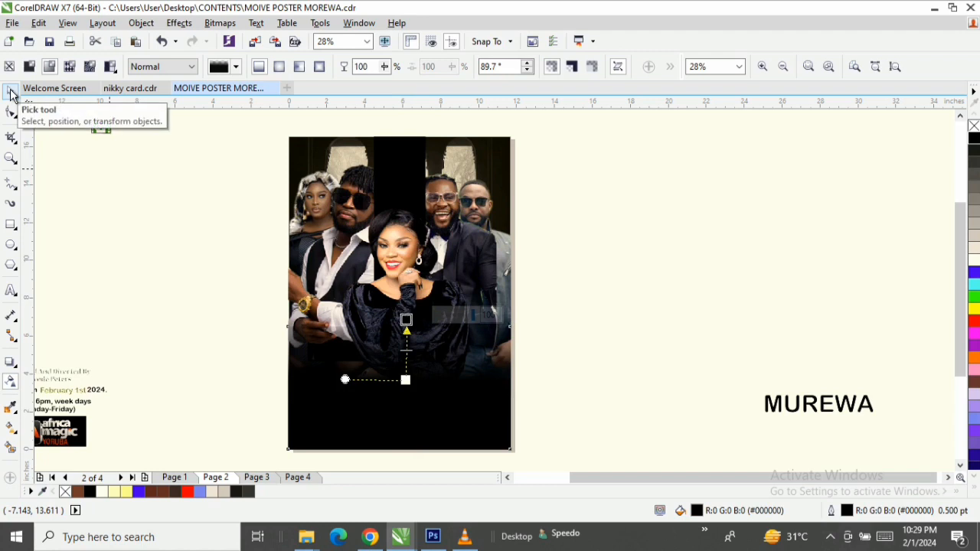
# Extend the faded black rectangle upward to a height of about 8.44 inches.
pyautogui.click(11, 92)
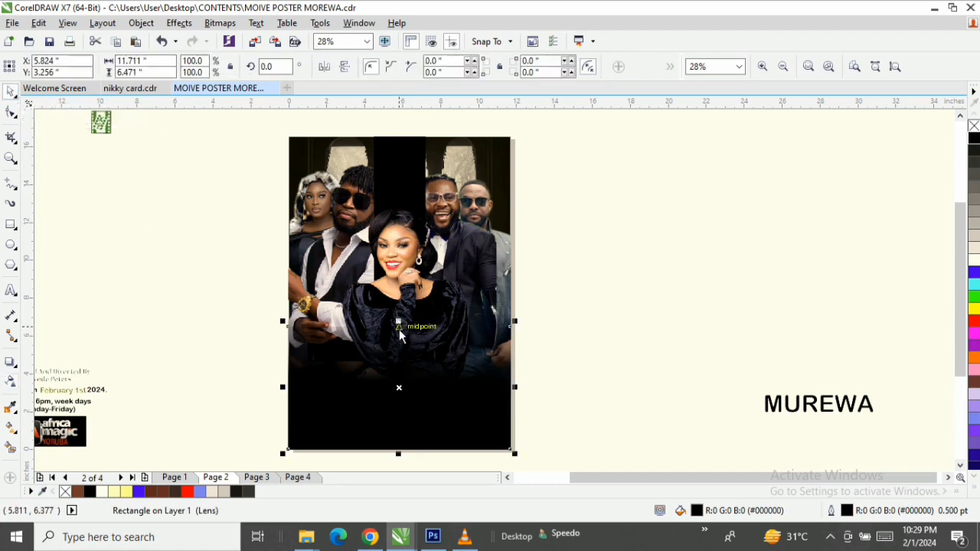
pyautogui.moveTo(398, 321); pyautogui.dragTo(399, 290)
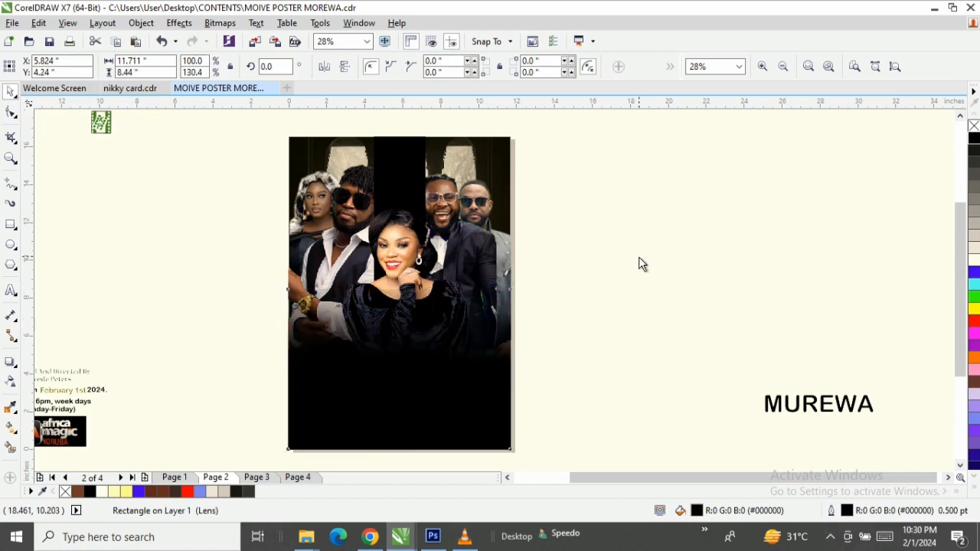
pyautogui.click(589, 230)
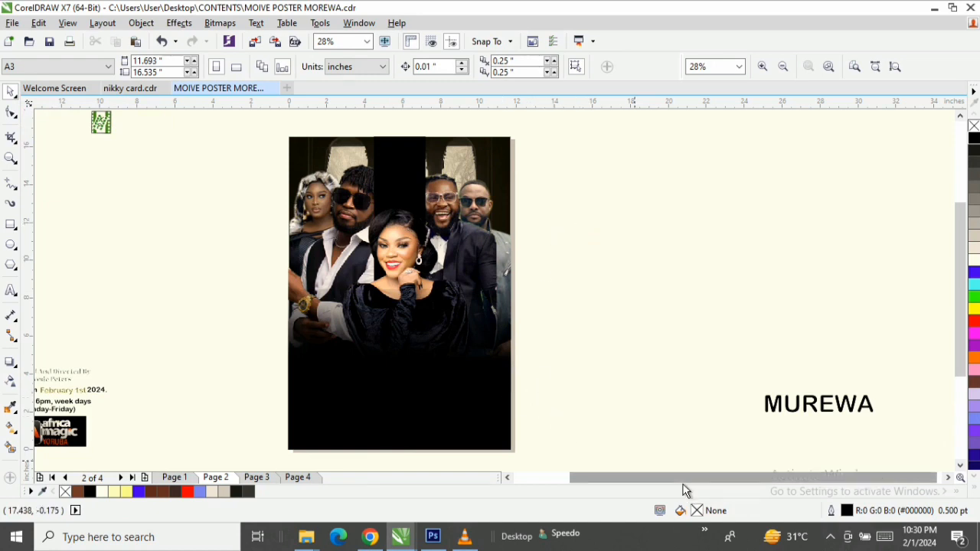
# Place the small green logo in the poster's upper right corner.
pyautogui.moveTo(682, 481); pyautogui.dragTo(661, 475)
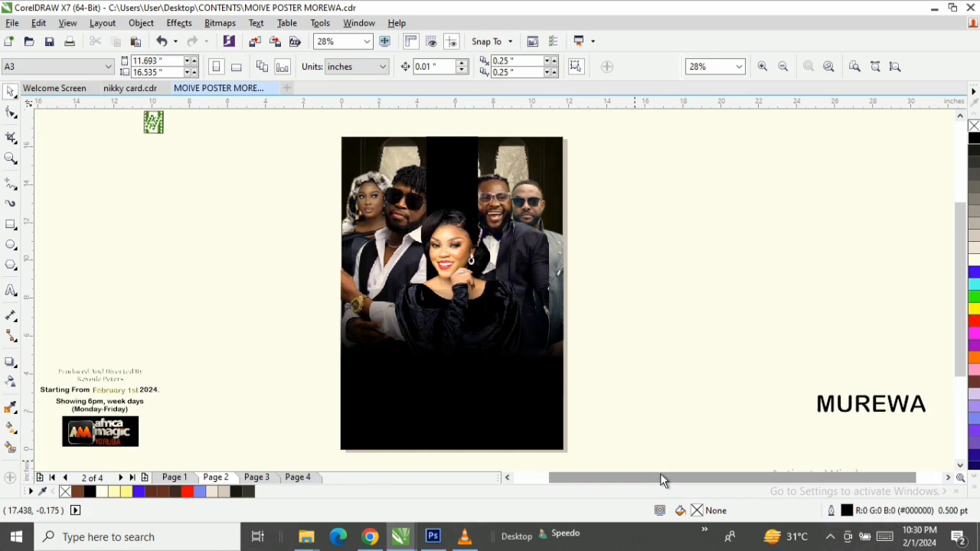
pyautogui.click(153, 127)
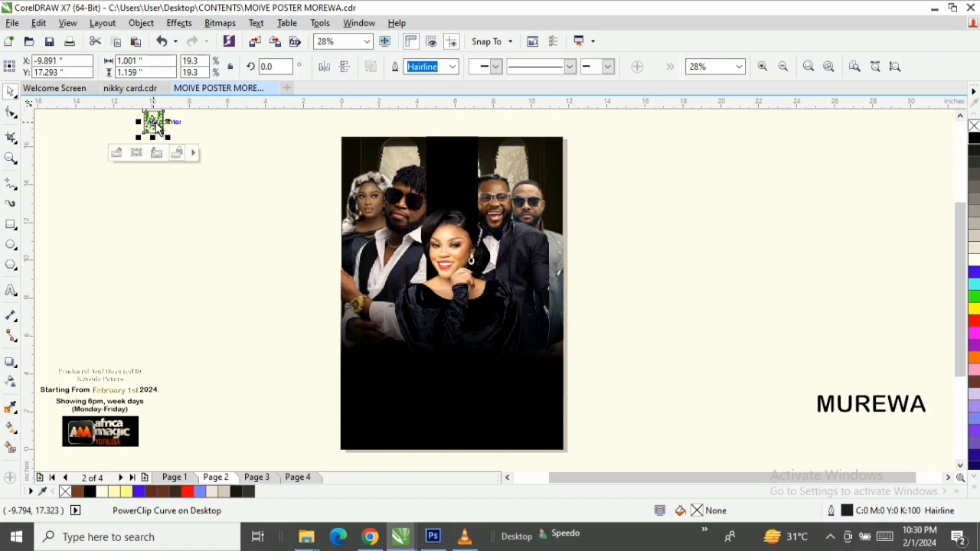
pyautogui.moveTo(157, 129); pyautogui.dragTo(538, 163)
pyautogui.click(660, 211)
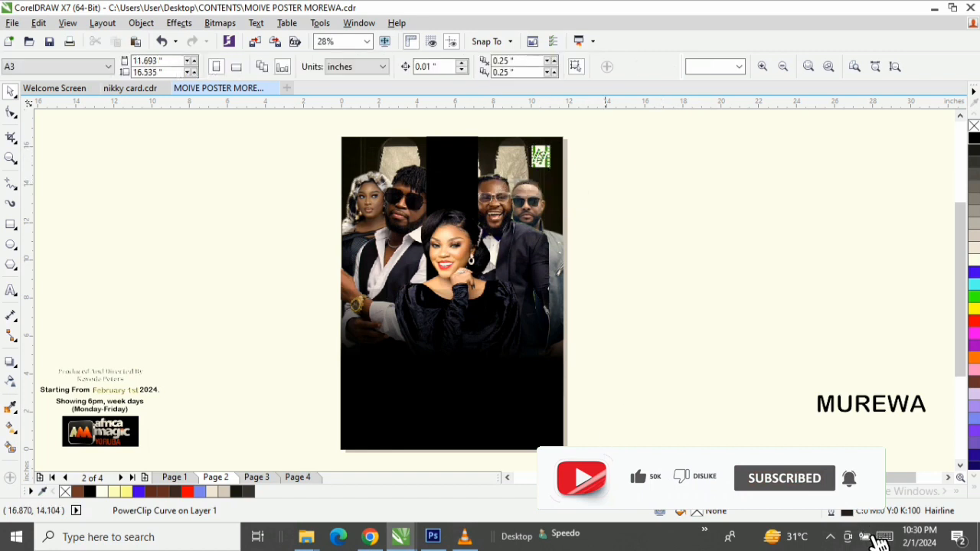
# Place THE SERIES text in the black strip at the poster's top, about X 5.84, Y 14.9 inches, and colour it white.
pyautogui.moveTo(611, 478); pyautogui.dragTo(576, 478)
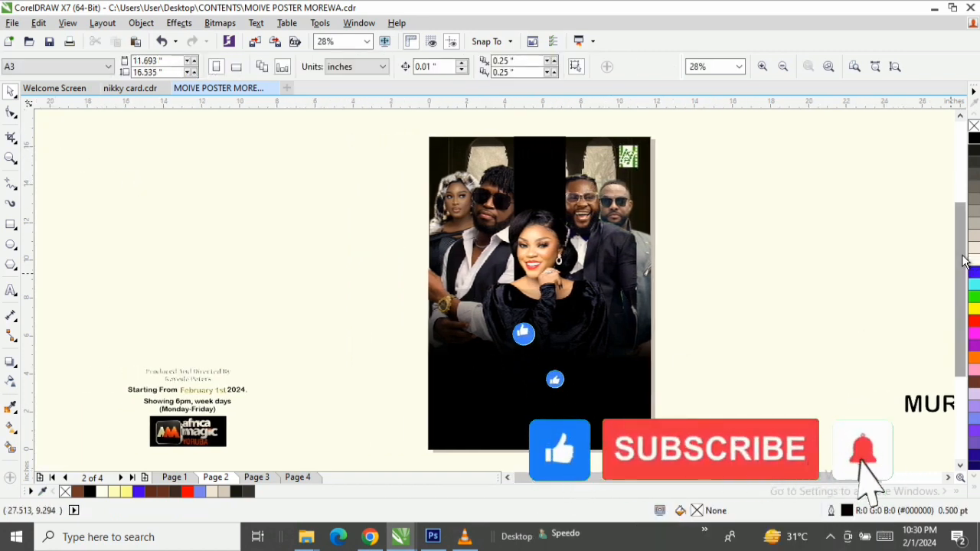
pyautogui.moveTo(964, 260); pyautogui.dragTo(959, 242)
pyautogui.moveTo(131, 115); pyautogui.dragTo(255, 158)
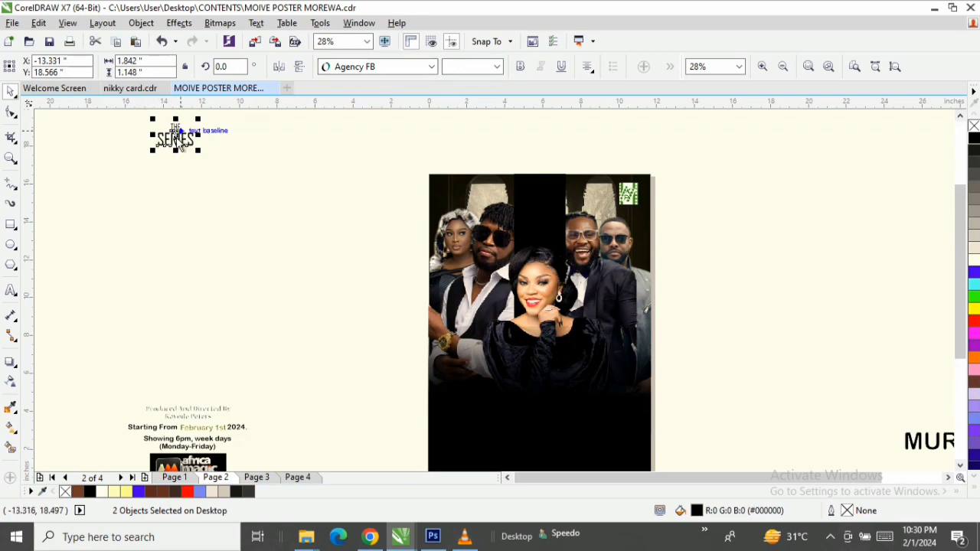
pyautogui.moveTo(177, 139); pyautogui.dragTo(539, 204)
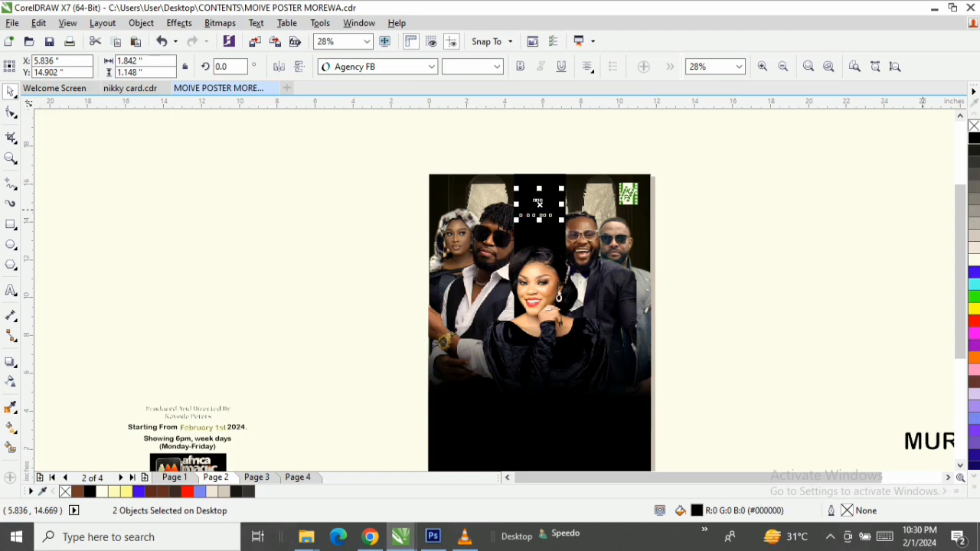
pyautogui.click(974, 262)
pyautogui.click(779, 206)
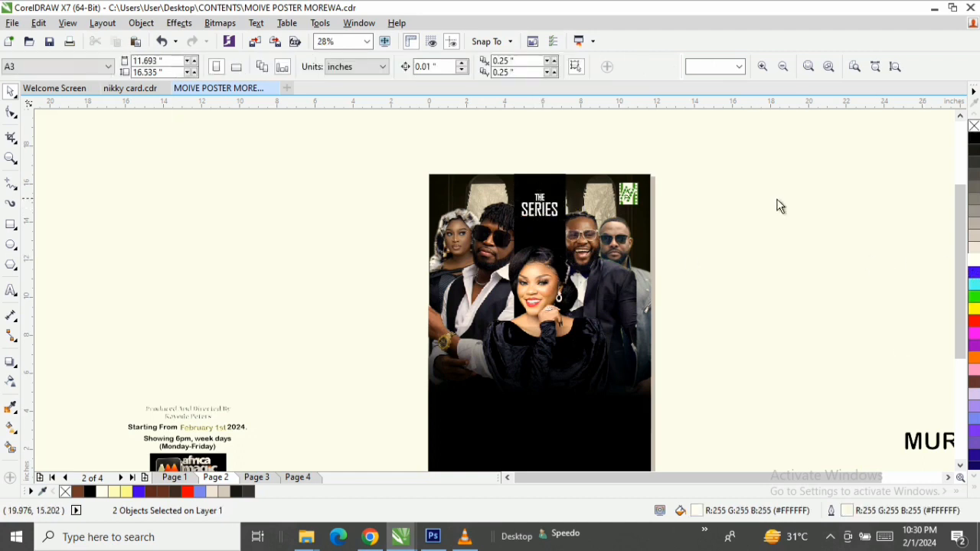
pyautogui.moveTo(478, 143); pyautogui.dragTo(594, 250)
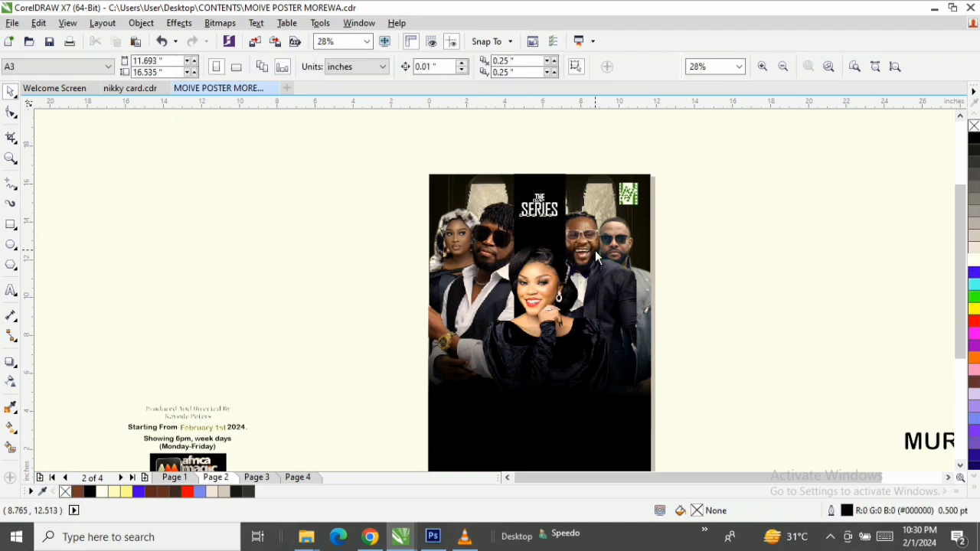
pyautogui.click(544, 234)
pyautogui.click(838, 271)
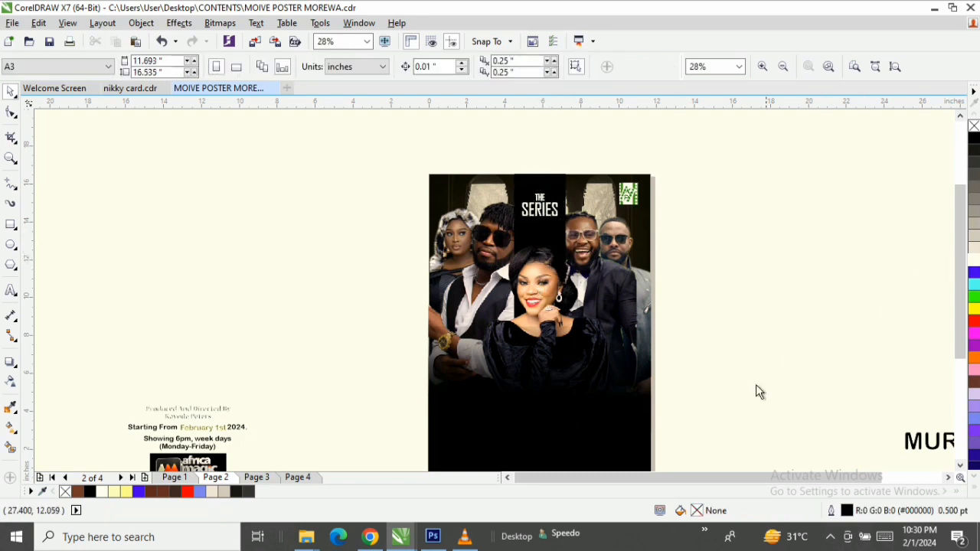
# Bring the MUREWA title text nearer the poster and set its font to Juice ITC.
pyautogui.moveTo(702, 477); pyautogui.dragTo(728, 480)
pyautogui.moveTo(962, 272); pyautogui.dragTo(962, 284)
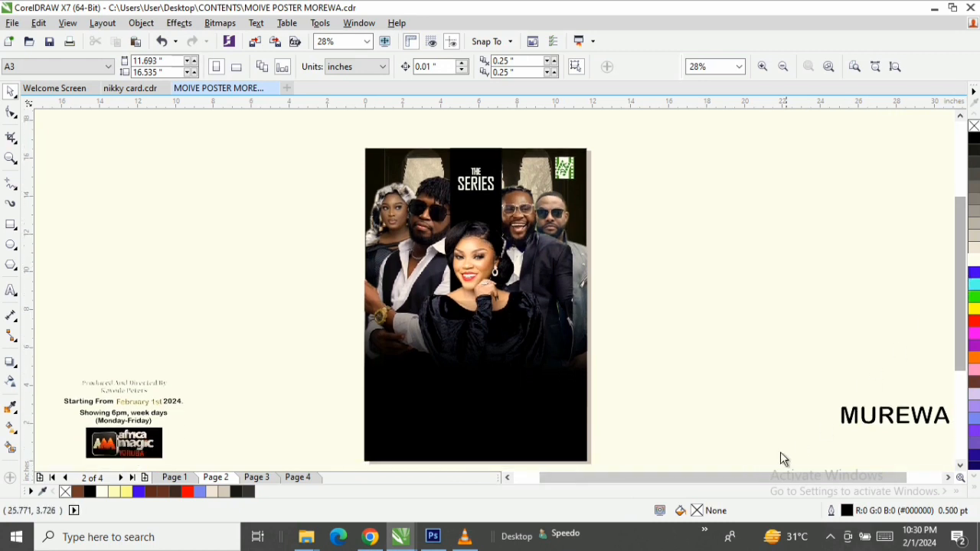
pyautogui.moveTo(739, 482); pyautogui.dragTo(742, 480)
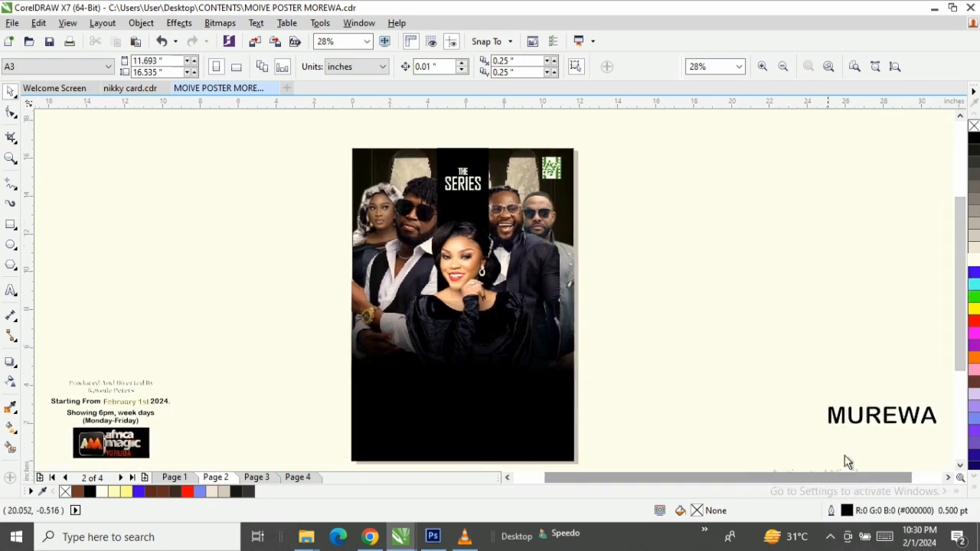
pyautogui.click(889, 427)
pyautogui.moveTo(890, 425); pyautogui.dragTo(727, 367)
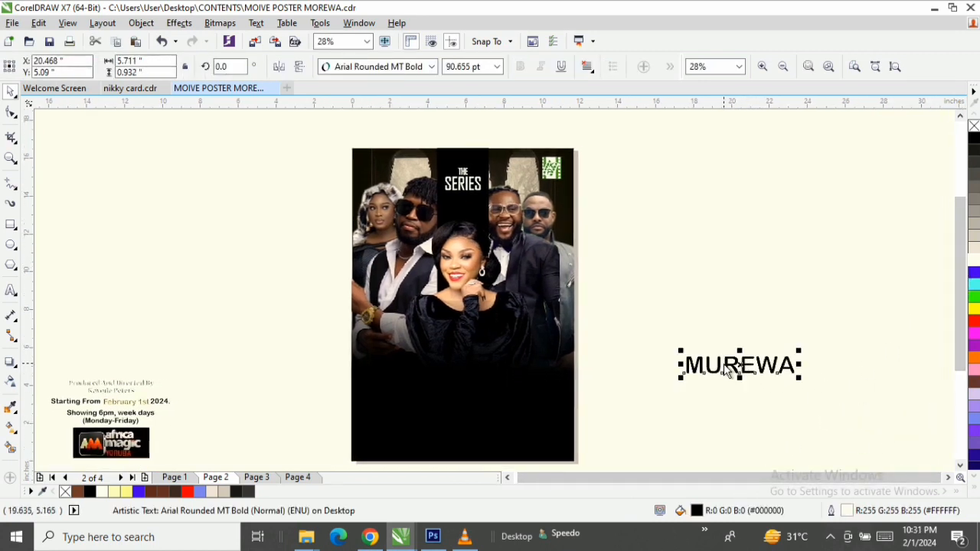
pyautogui.click(383, 67)
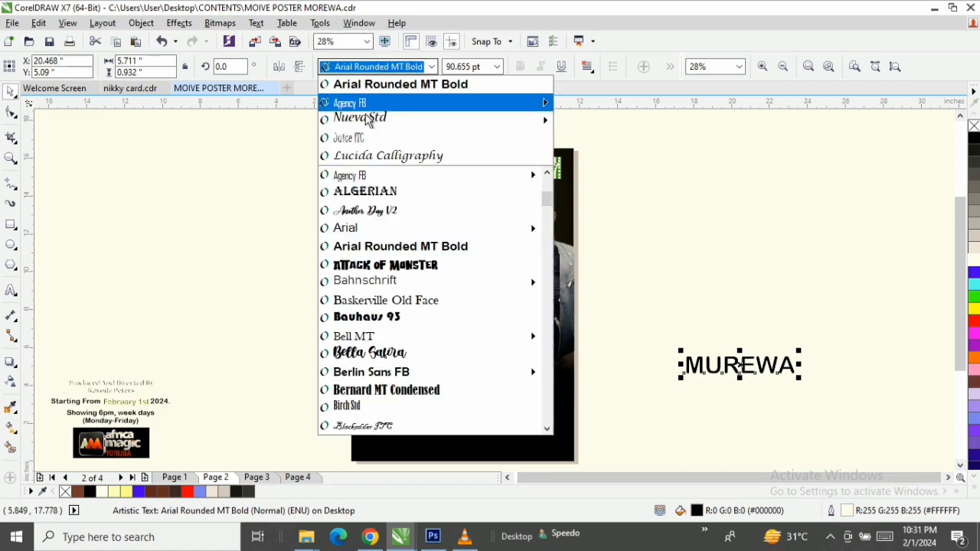
pyautogui.moveTo(368, 120)
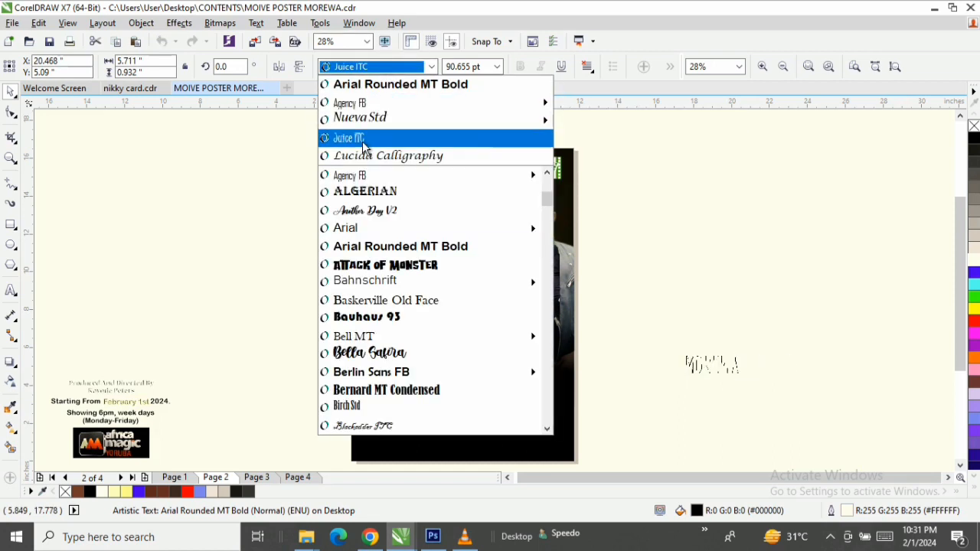
pyautogui.click(364, 138)
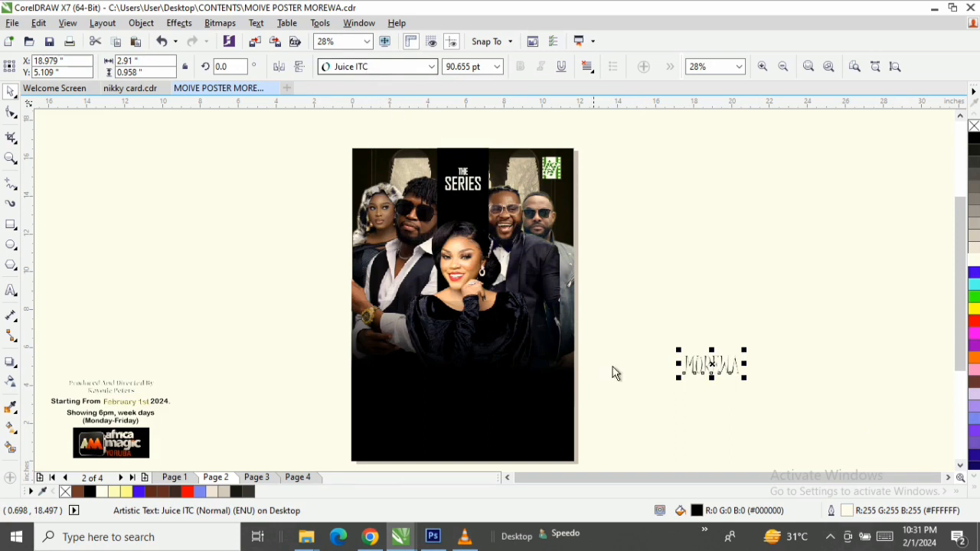
# Place the MUREWA title in white across the poster's lower part, enlarged to about 8.65 by 2.85 inches.
pyautogui.moveTo(712, 366); pyautogui.dragTo(429, 385)
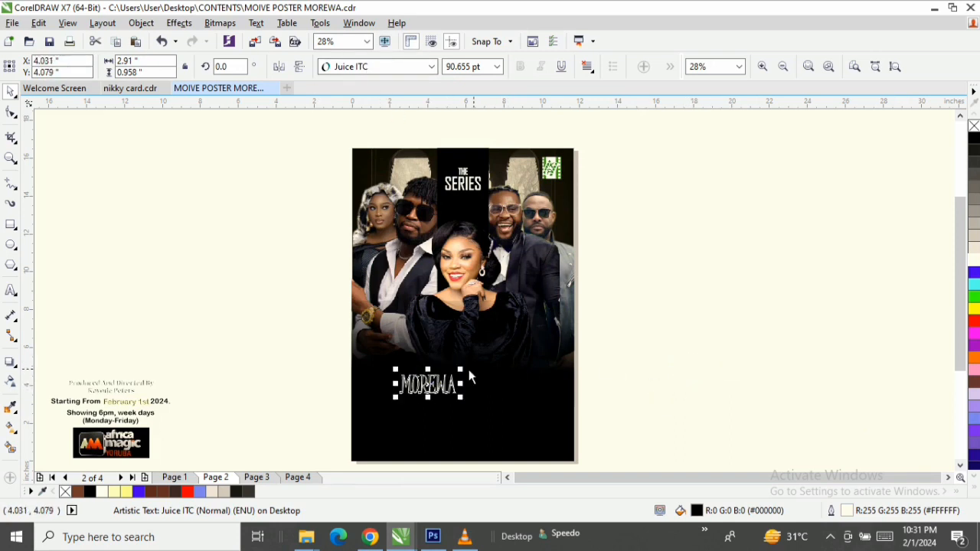
pyautogui.click(974, 263)
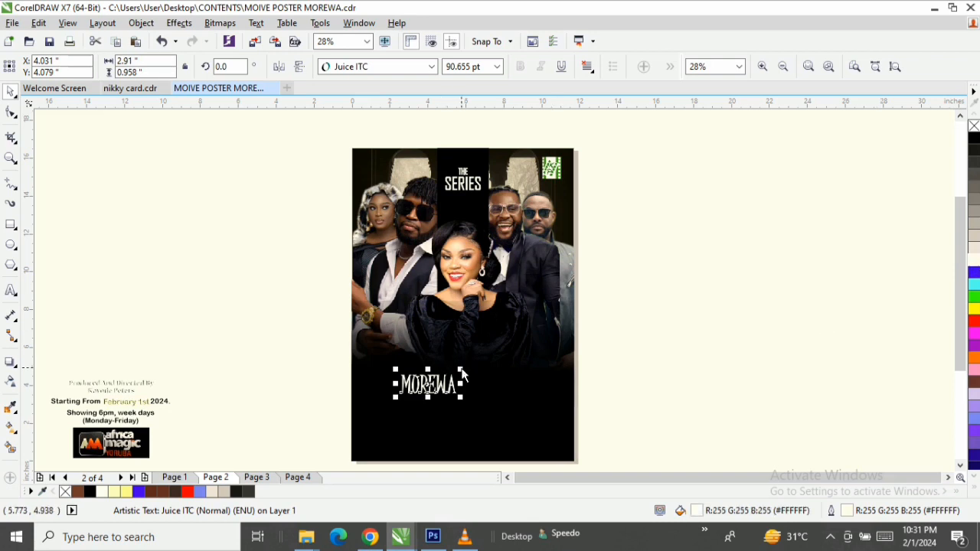
pyautogui.moveTo(460, 371); pyautogui.dragTo(570, 327)
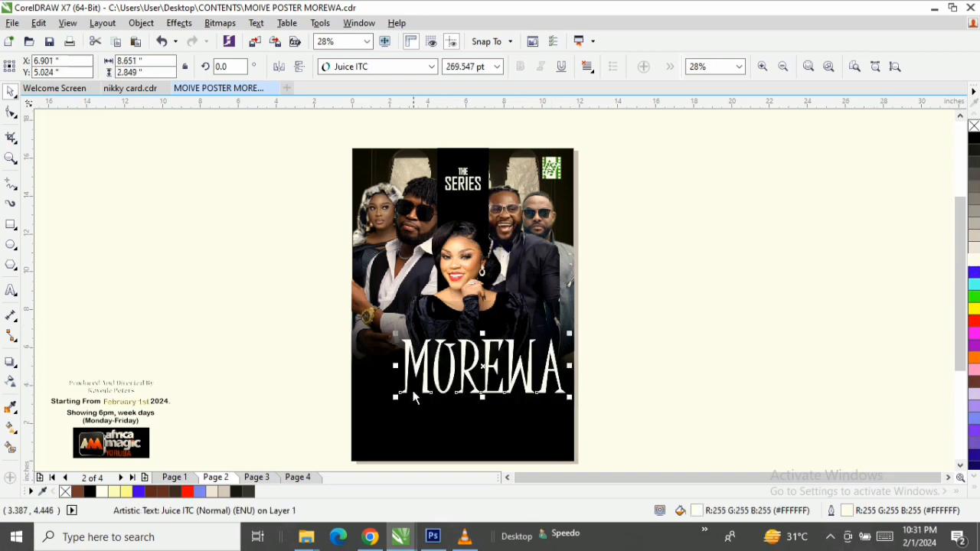
pyautogui.moveTo(483, 368); pyautogui.dragTo(463, 372)
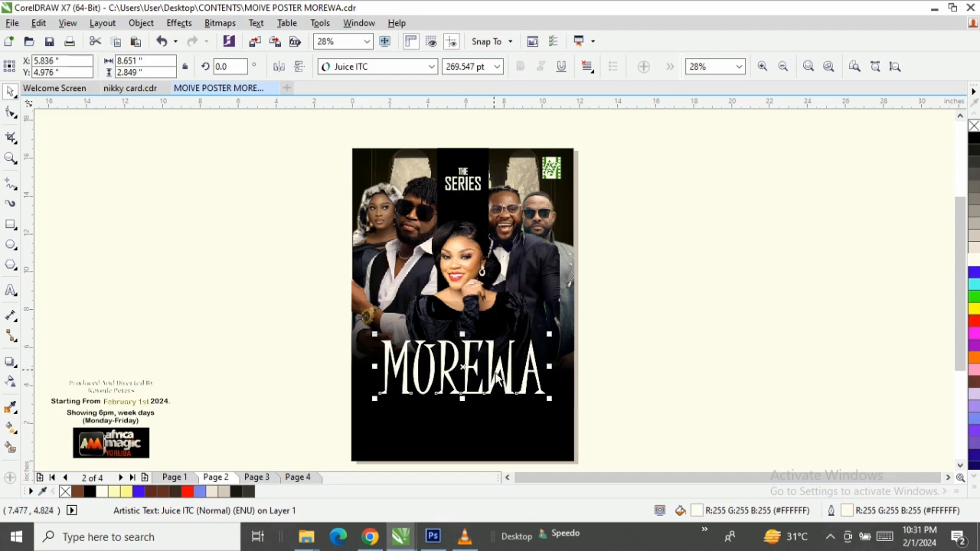
# Align the MUREWA title's horizontal centre with the faded black rectangle.
pyautogui.keyDown('shift'); pyautogui.click(522, 425); pyautogui.keyUp('shift')
pyautogui.press('c')
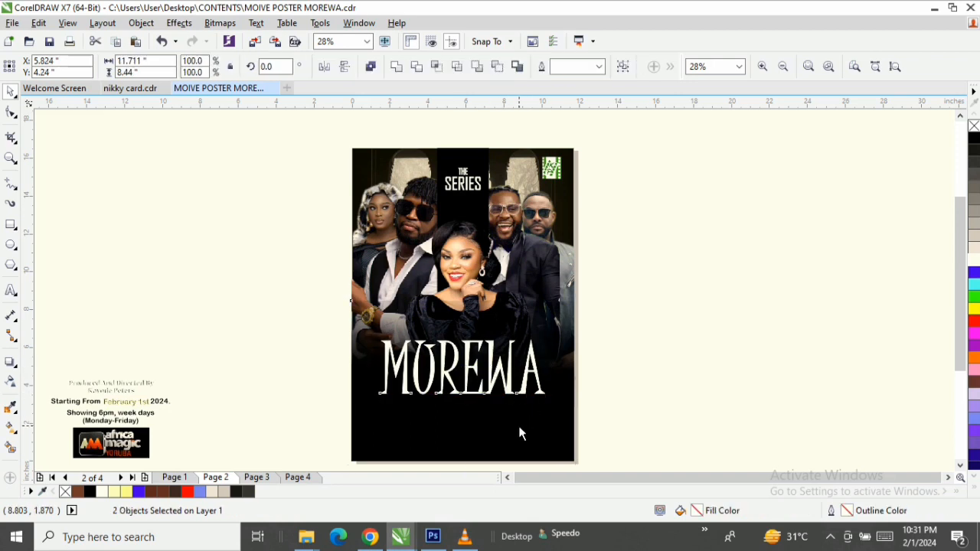
pyautogui.click(730, 363)
# Move the MUREWA title slightly up and right to about X 6.08, Y 5.36 inches.
pyautogui.click(430, 382)
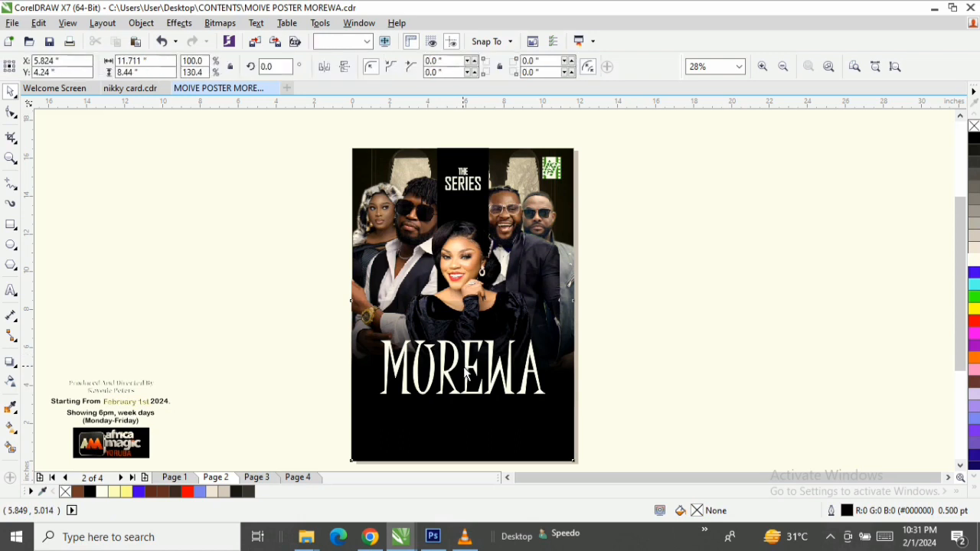
pyautogui.click(468, 367)
pyautogui.moveTo(469, 366); pyautogui.dragTo(467, 360)
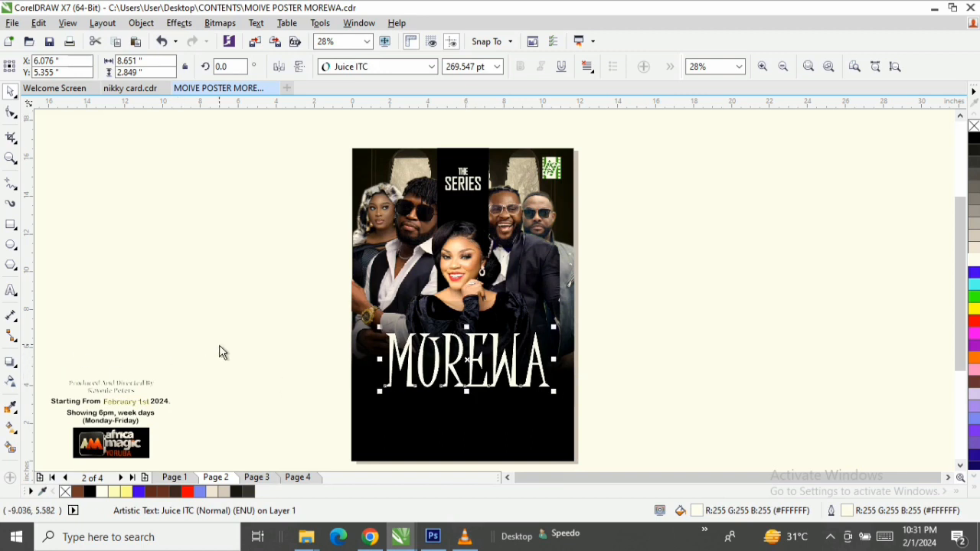
# Place the Produced And Directed By credit under the MUREWA title and make it white with no outline.
pyautogui.moveTo(222, 337); pyautogui.dragTo(459, 404)
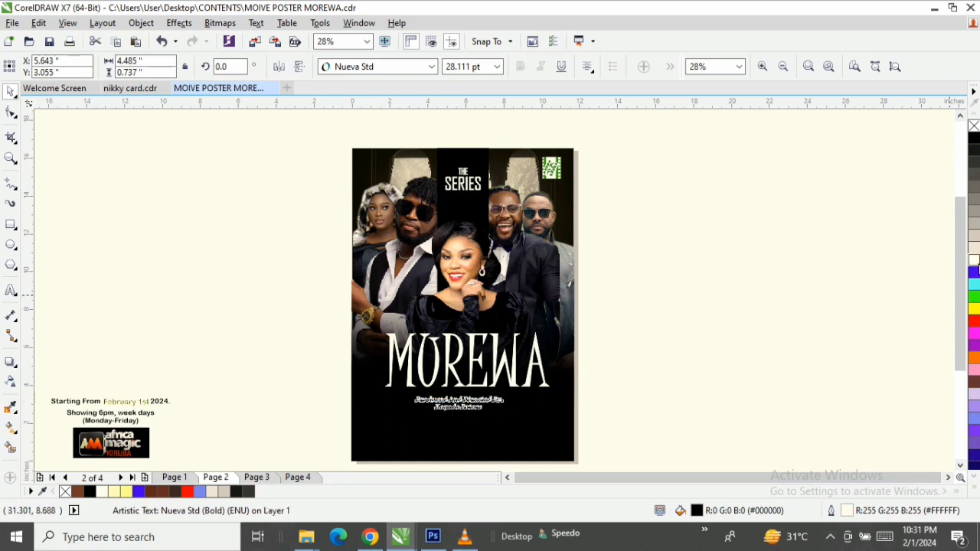
pyautogui.click(974, 260)
pyautogui.rightClick(974, 128)
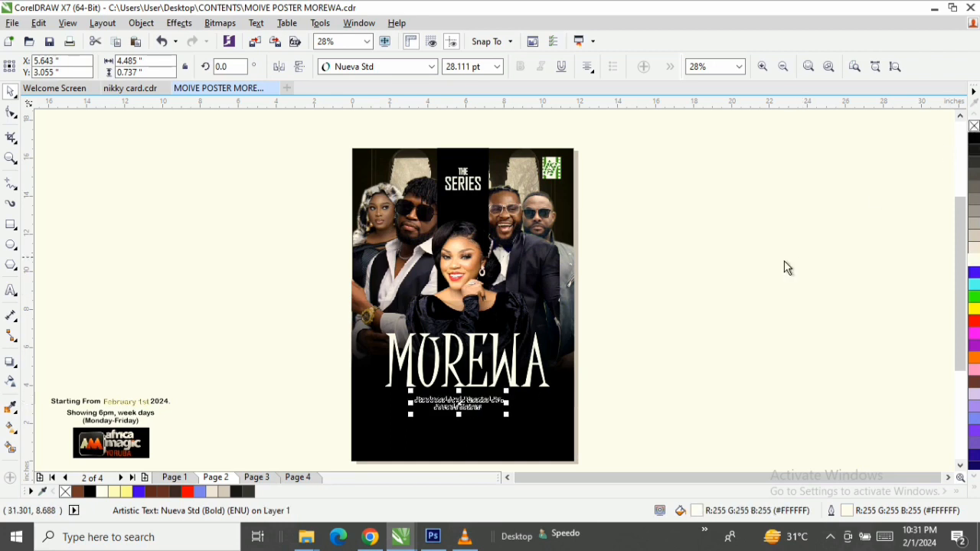
# Nudge the production credit up toward the title to about Y 3.13 inches.
pyautogui.press('z')
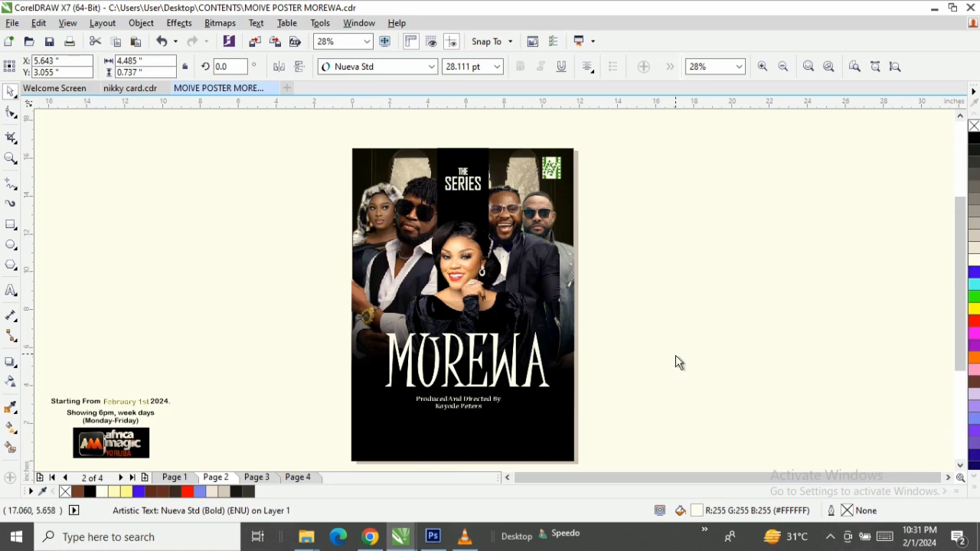
pyautogui.moveTo(639, 306); pyautogui.dragTo(298, 444)
pyautogui.press('space')
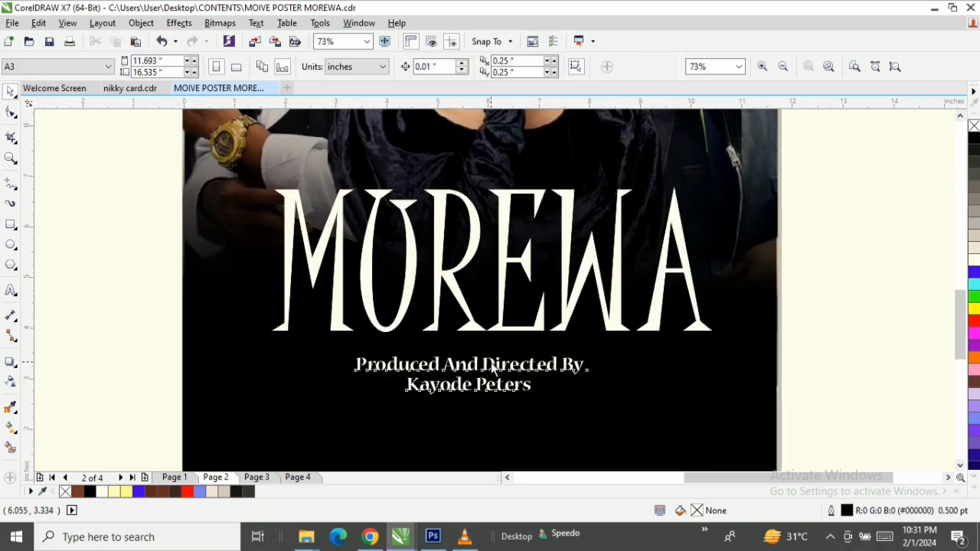
pyautogui.click(494, 361)
pyautogui.press('Up')
pyautogui.press('Up')
pyautogui.press('Up')
pyautogui.press('Up')
pyautogui.press('Up')
pyautogui.press('Up')
pyautogui.press('Up')
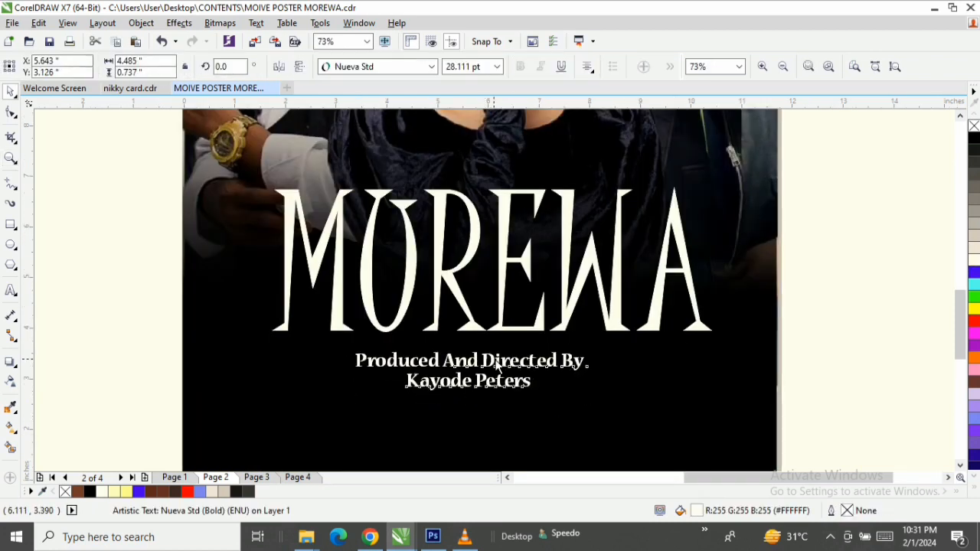
# Lower the MUREWA title to about Y 5.14 inches so it sits closer to the production credit.
pyautogui.click(507, 329)
pyautogui.click(509, 322)
pyautogui.click(501, 314)
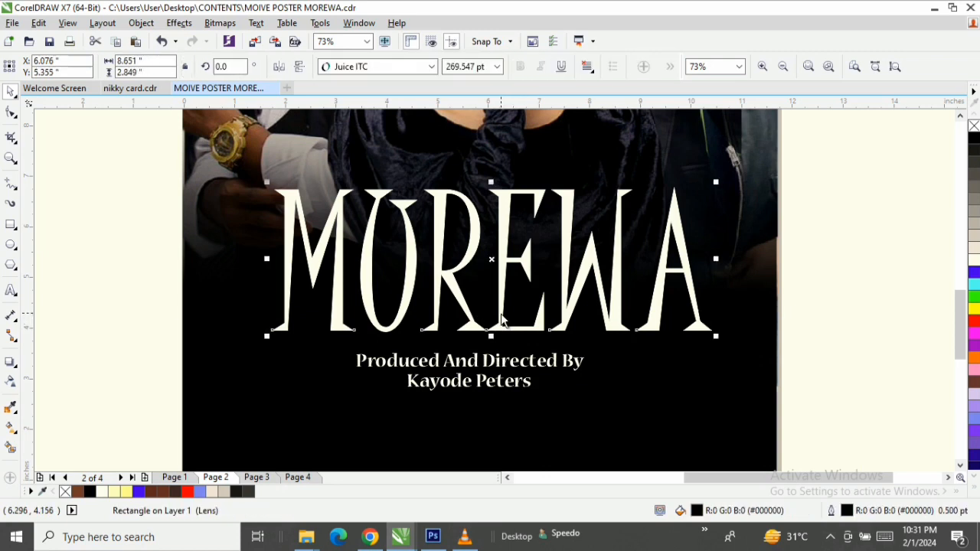
pyautogui.moveTo(502, 320); pyautogui.dragTo(501, 325)
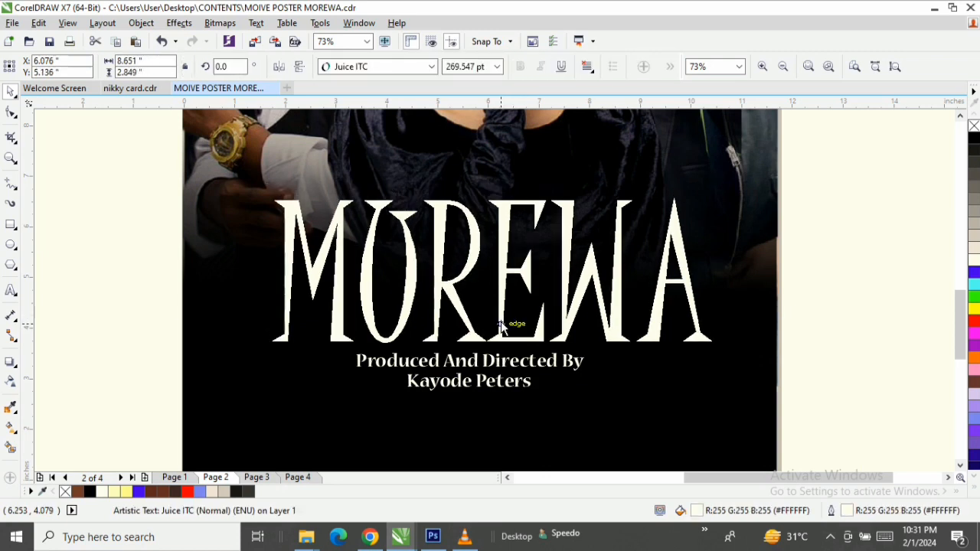
# Centre the MUREWA title and the production credit horizontally on the poster's black background rectangle.
pyautogui.keyDown('shift'); pyautogui.click(508, 368); pyautogui.keyUp('shift')
pyautogui.press('e')
pyautogui.keyDown('shift'); pyautogui.click(580, 396); pyautogui.keyUp('shift')
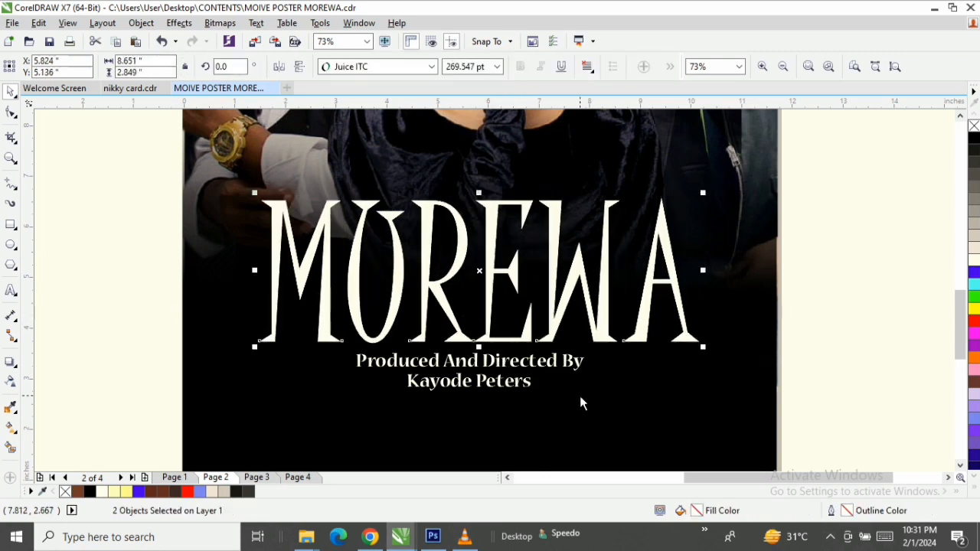
pyautogui.click(528, 366)
pyautogui.keyDown('shift'); pyautogui.click(552, 341); pyautogui.keyUp('shift')
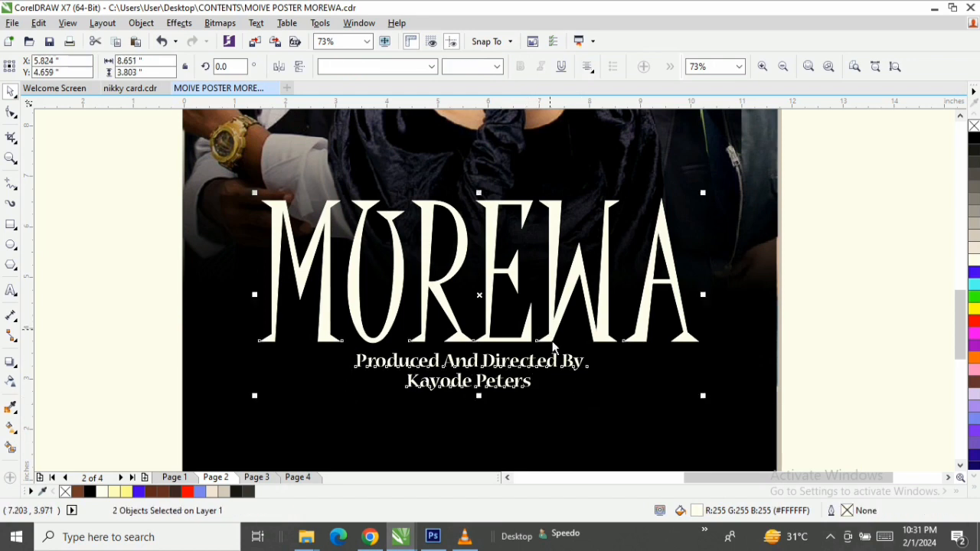
pyautogui.press('e')
# Place the three broadcast text lines below the production credit at about X 5.38, Y 1.78 inches and fill them white.
pyautogui.scroll(-2, 512, 366)
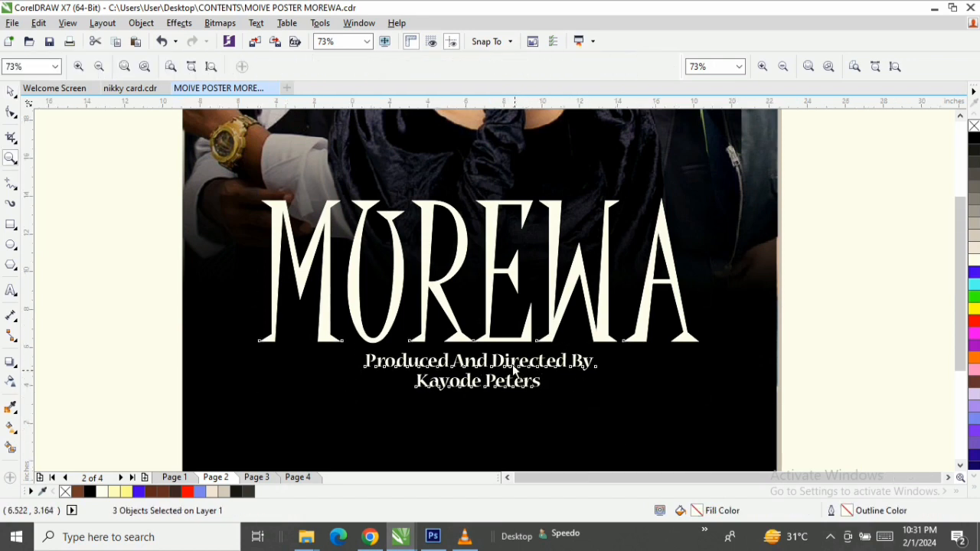
pyautogui.moveTo(221, 355); pyautogui.dragTo(86, 435)
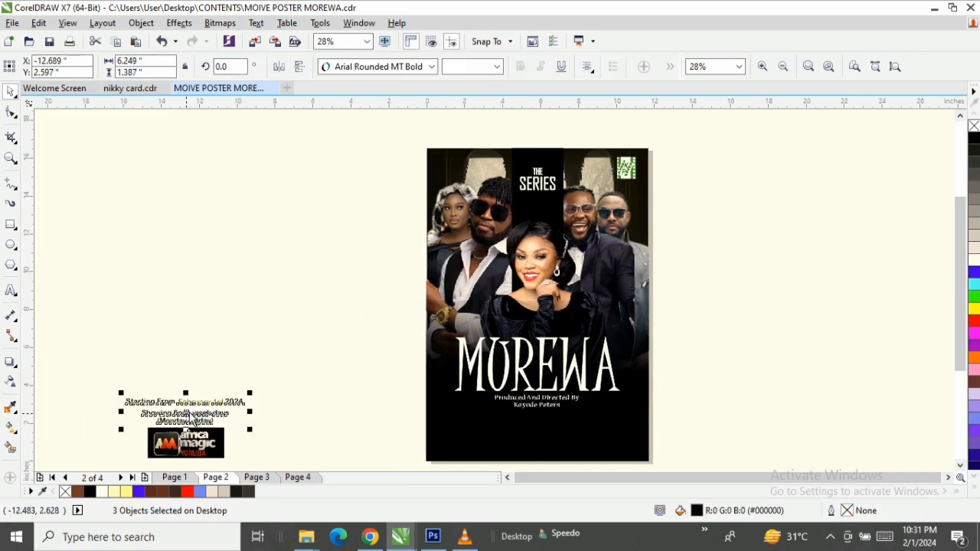
pyautogui.moveTo(191, 420)
pyautogui.mouseDown()
pyautogui.moveTo(455, 420)
pyautogui.moveTo(510, 439)
pyautogui.moveTo(526, 432)
pyautogui.mouseUp()
pyautogui.press('z')
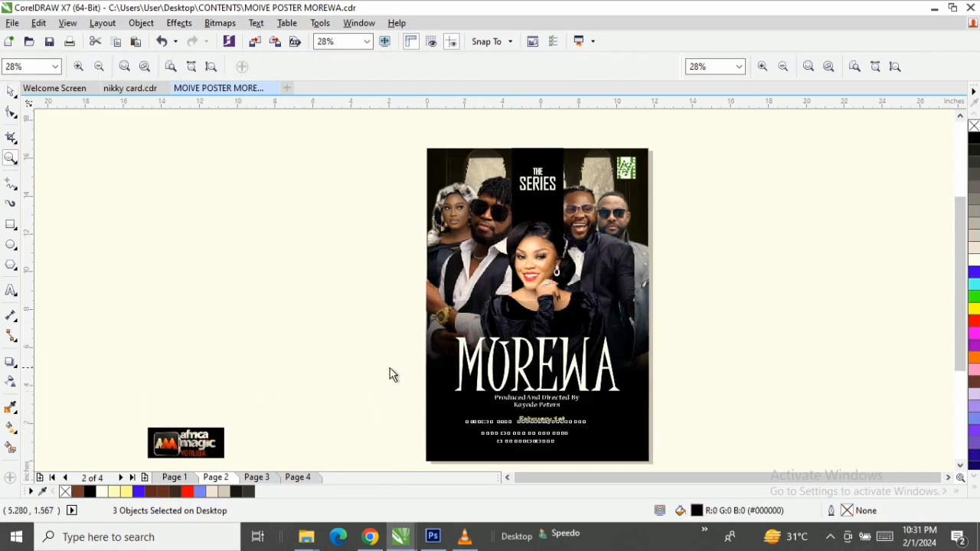
pyautogui.moveTo(376, 352)
pyautogui.mouseDown()
pyautogui.moveTo(608, 458)
pyautogui.moveTo(634, 444)
pyautogui.mouseUp()
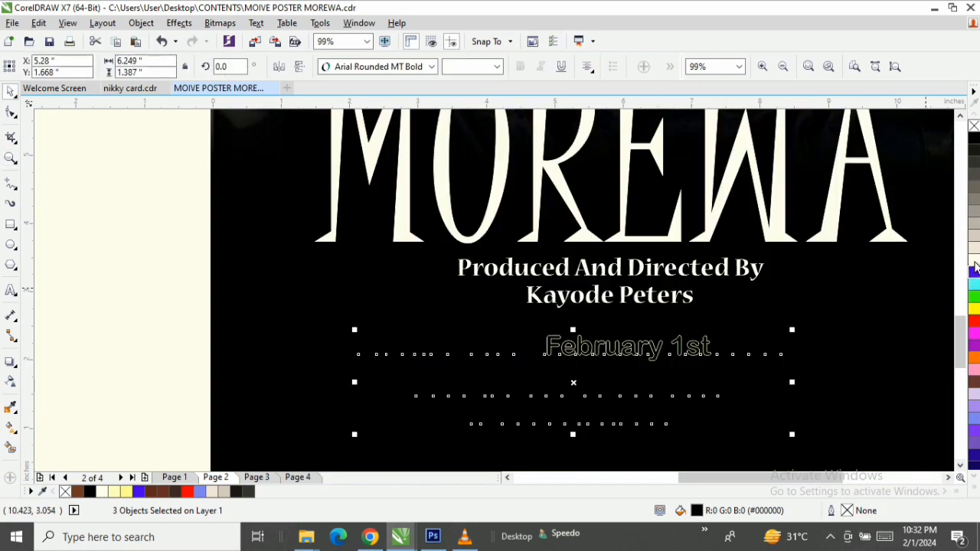
pyautogui.click(974, 261)
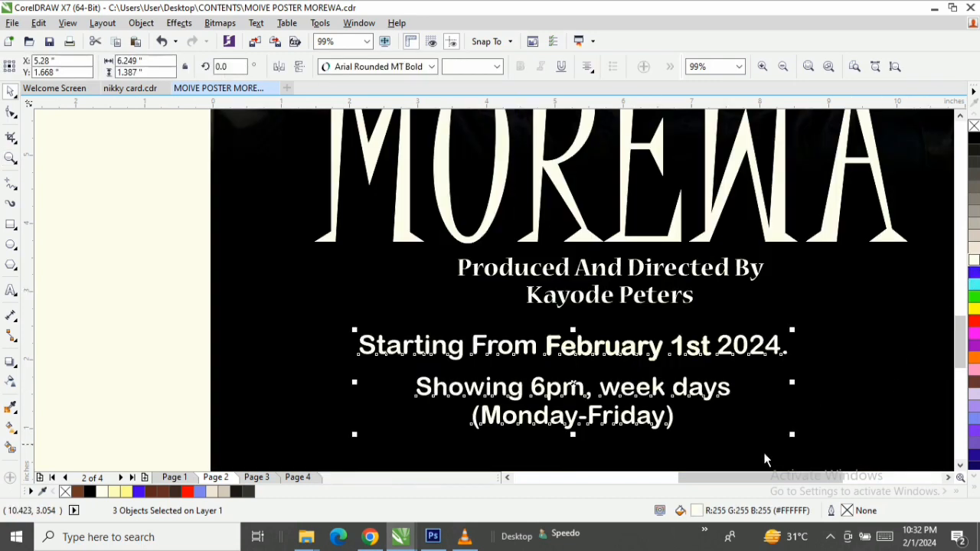
pyautogui.moveTo(758, 479); pyautogui.dragTo(789, 479)
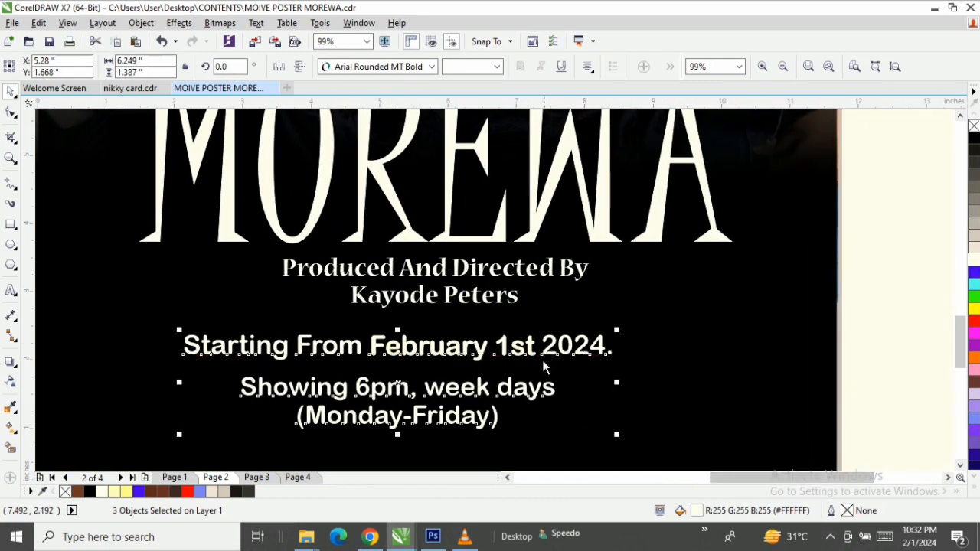
pyautogui.moveTo(546, 352); pyautogui.dragTo(552, 344)
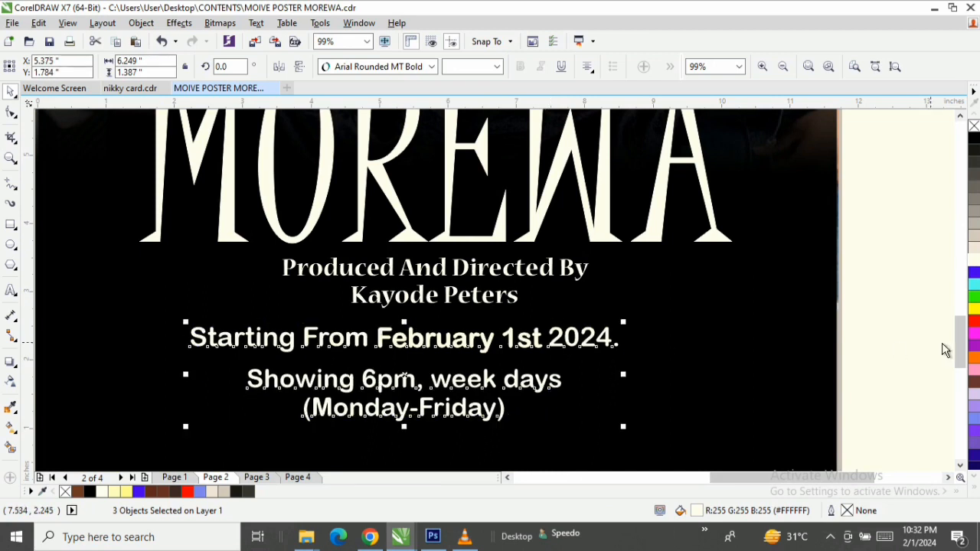
# Recolor only "February 1st" in the start date line to pale yellow #FFFFCC.
pyautogui.click(853, 333)
pyautogui.doubleClick(383, 338)
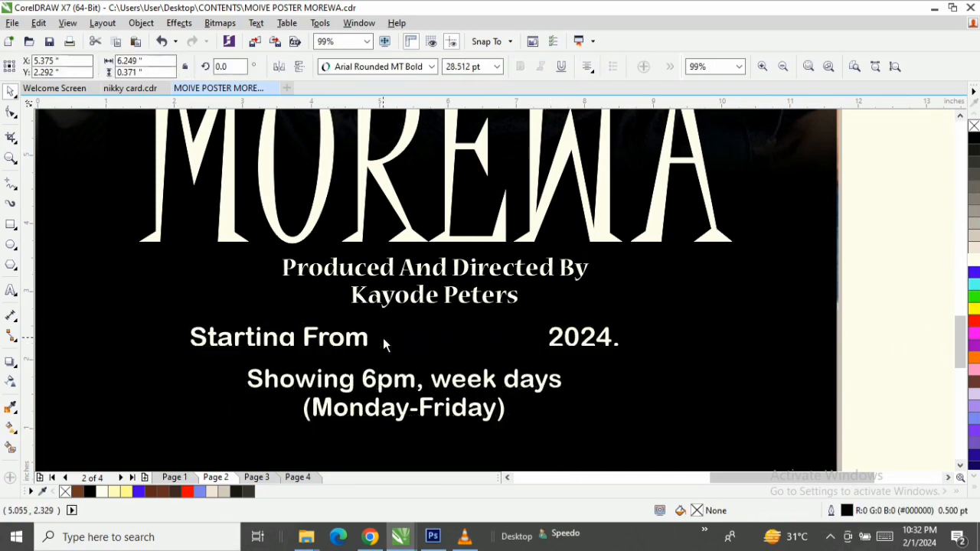
pyautogui.moveTo(382, 340); pyautogui.dragTo(544, 345)
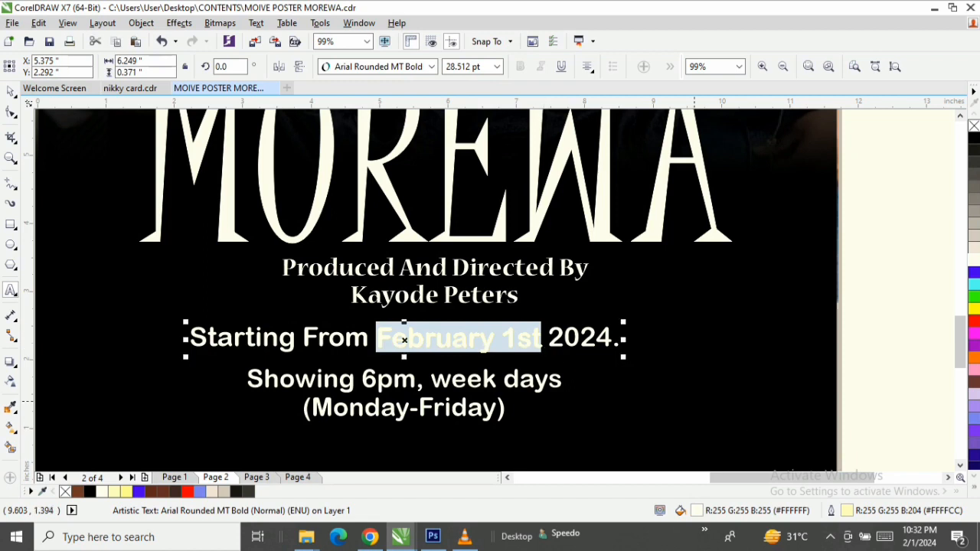
pyautogui.click(976, 492)
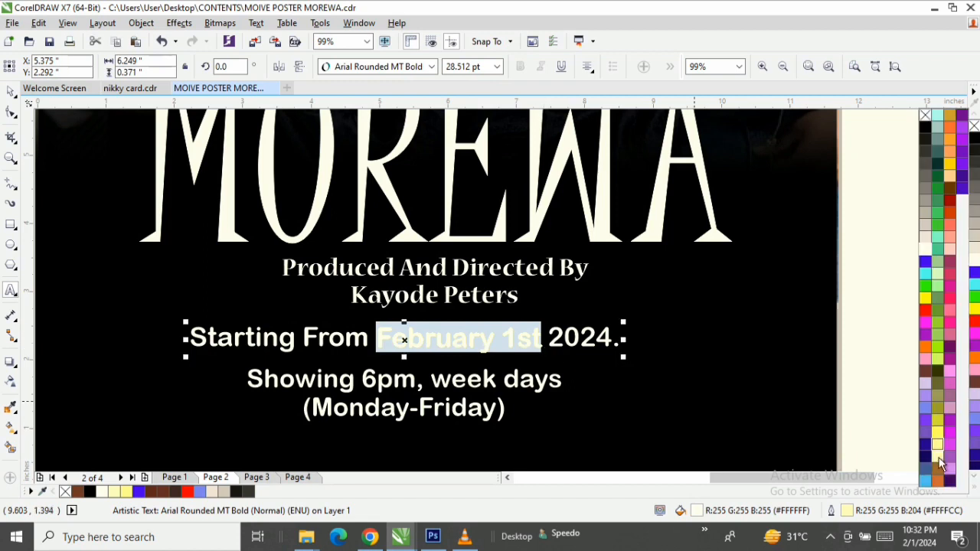
pyautogui.click(939, 460)
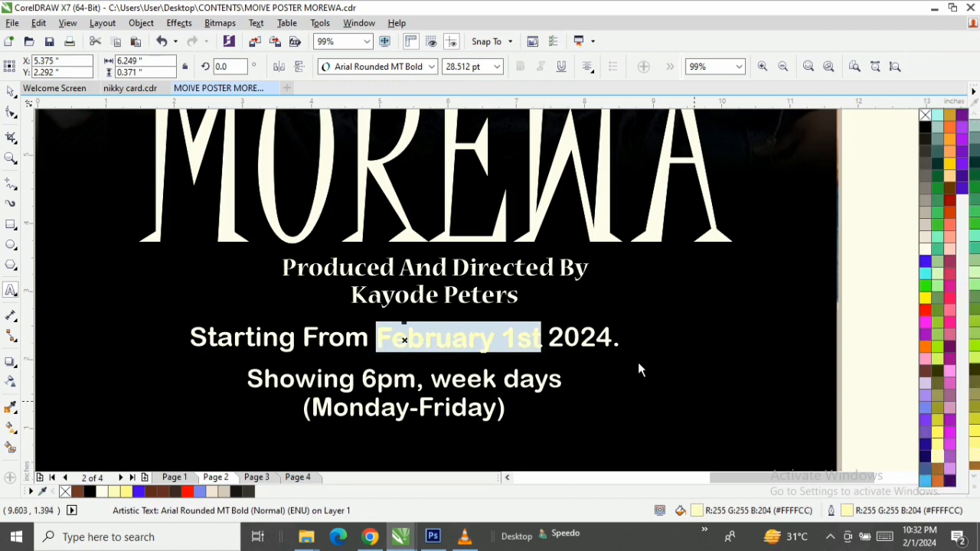
pyautogui.hotkey('ctrl', 'space')
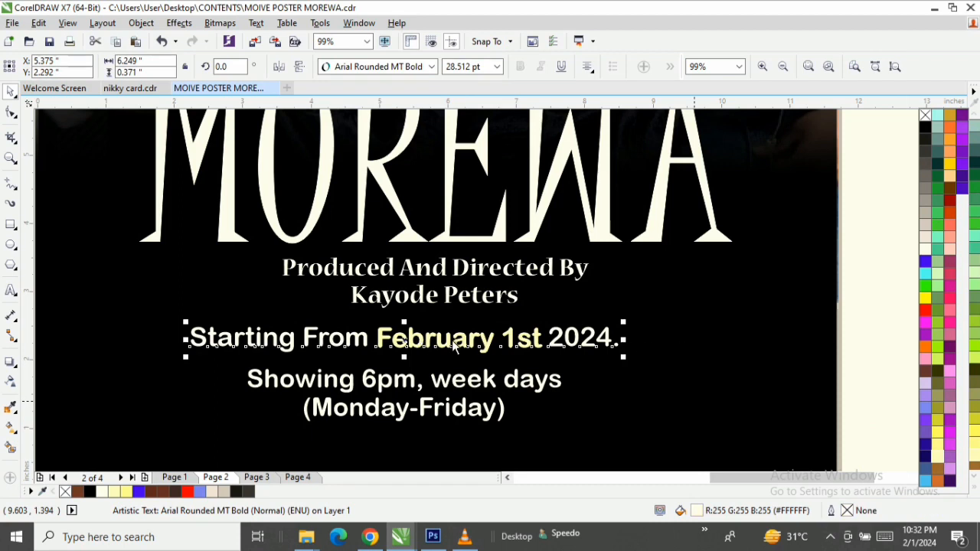
# Move the showing time and Monday-Friday lines up closer to the start date and centre them horizontally on the poster.
pyautogui.click(349, 389)
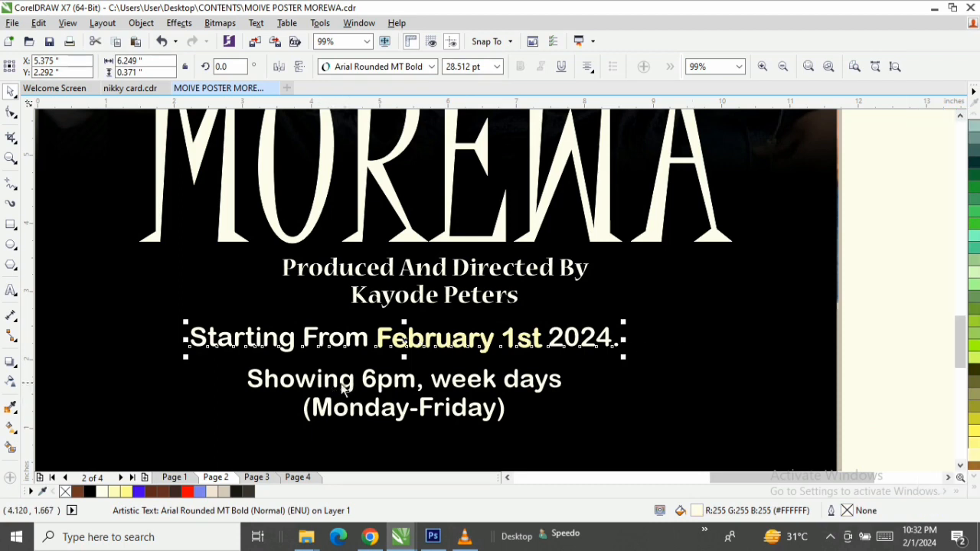
pyautogui.press('z')
pyautogui.press('F4')
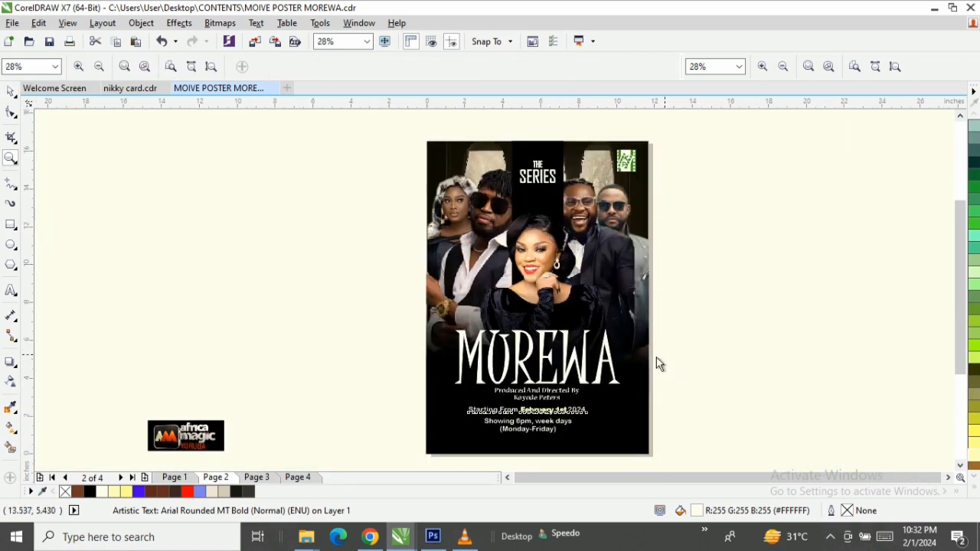
pyautogui.press('space')
pyautogui.press('z')
pyautogui.moveTo(372, 354); pyautogui.dragTo(672, 466)
pyautogui.press('space')
pyautogui.click(558, 342)
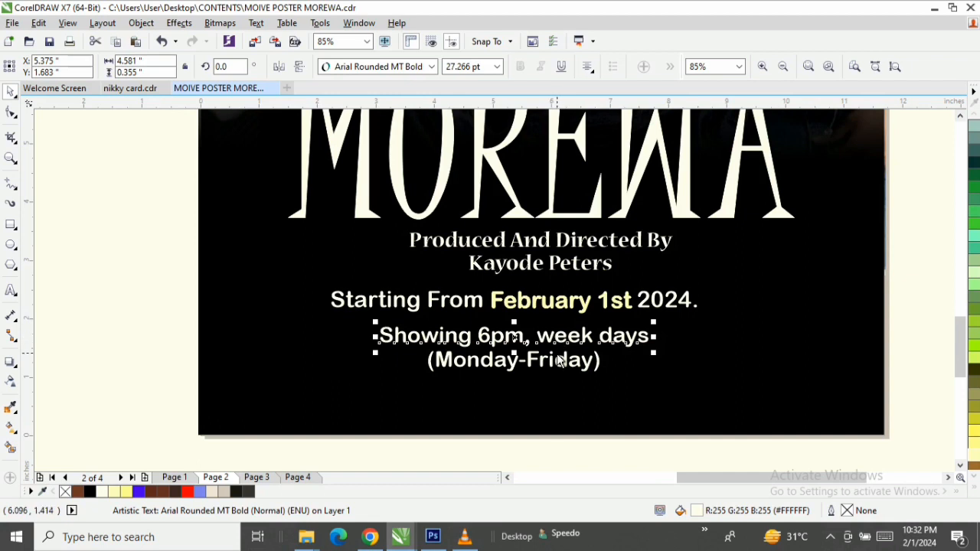
pyautogui.keyDown('shift'); pyautogui.click(559, 360); pyautogui.keyUp('shift')
pyautogui.moveTo(561, 331); pyautogui.dragTo(568, 322)
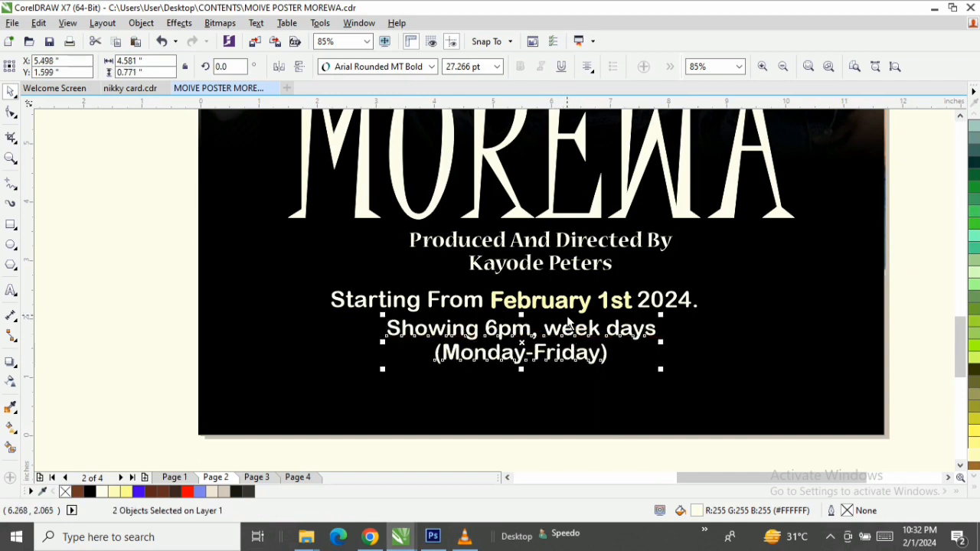
pyautogui.keyDown('shift'); pyautogui.click(576, 307); pyautogui.keyUp('shift')
pyautogui.press('c')
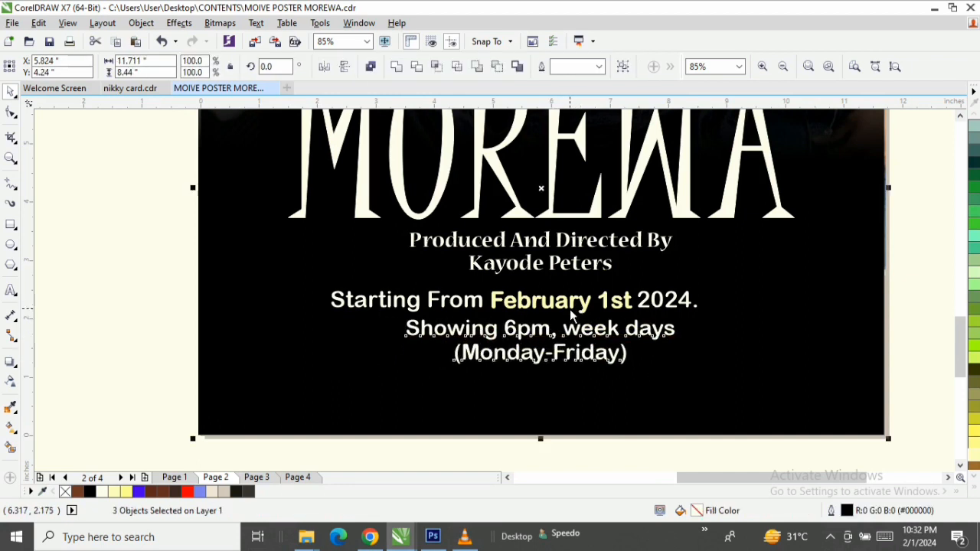
# Place the Africa Magic Yoruba logo at the foot of the poster and scale it down to about 2.90 by 1.16 inches.
pyautogui.press('z')
pyautogui.rightClick(548, 314)
pyautogui.press('space')
pyautogui.click(205, 447)
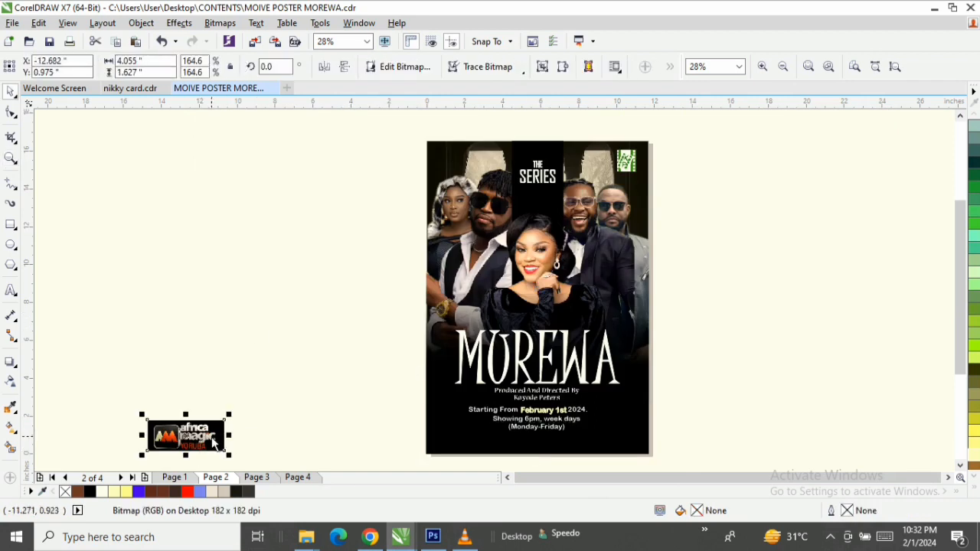
pyautogui.moveTo(208, 437); pyautogui.dragTo(542, 440)
pyautogui.moveTo(375, 352); pyautogui.dragTo(660, 471)
pyautogui.moveTo(619, 358); pyautogui.dragTo(590, 361)
pyautogui.moveTo(532, 320); pyautogui.dragTo(532, 320)
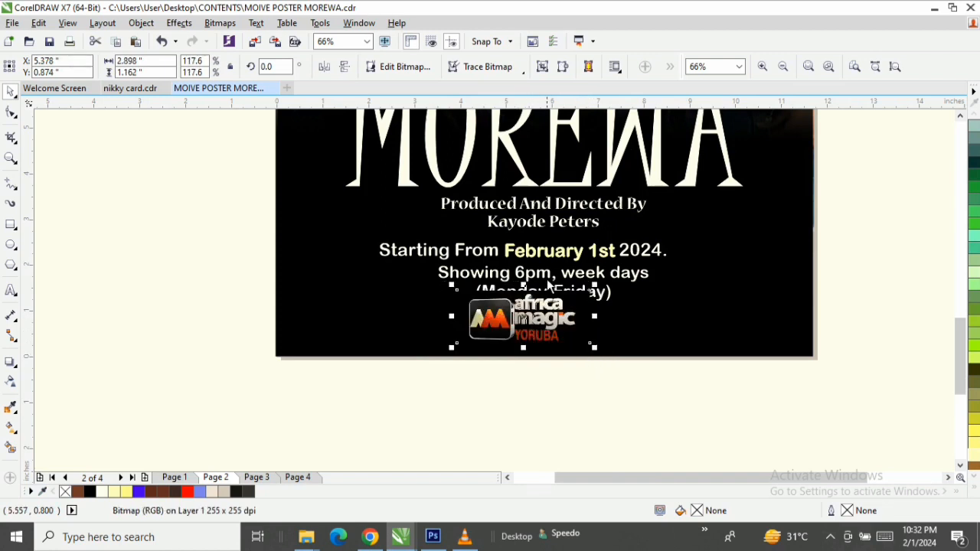
# Move the title, production credit and broadcast lines up together to about Y 4.79 inches, clear of the Africa Magic logo.
pyautogui.press('F3')
pyautogui.moveTo(353, 244); pyautogui.dragTo(653, 410)
pyautogui.moveTo(541, 314); pyautogui.dragTo(541, 297)
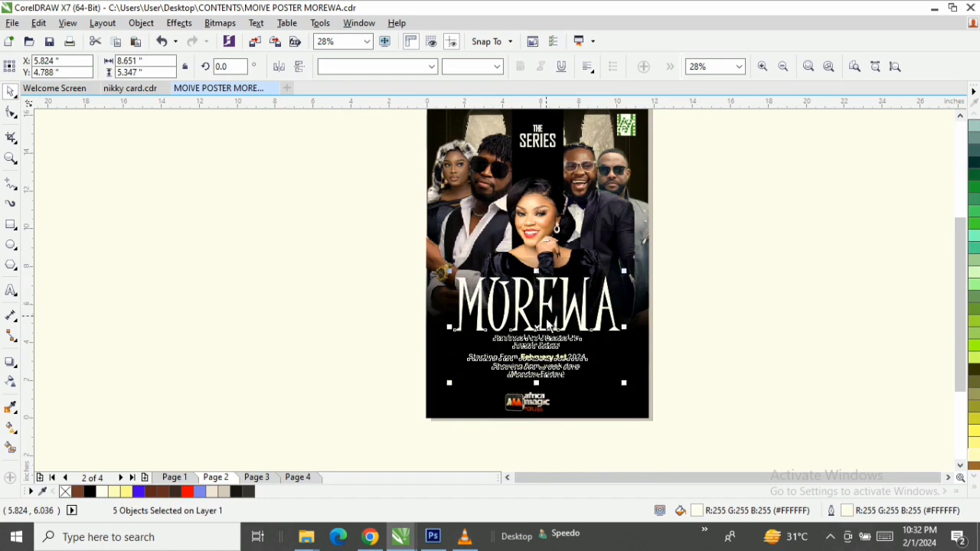
# Raise the Africa Magic logo slightly toward the broadcast text and centre it horizontally on the poster.
pyautogui.press('z')
pyautogui.moveTo(383, 230); pyautogui.dragTo(715, 448)
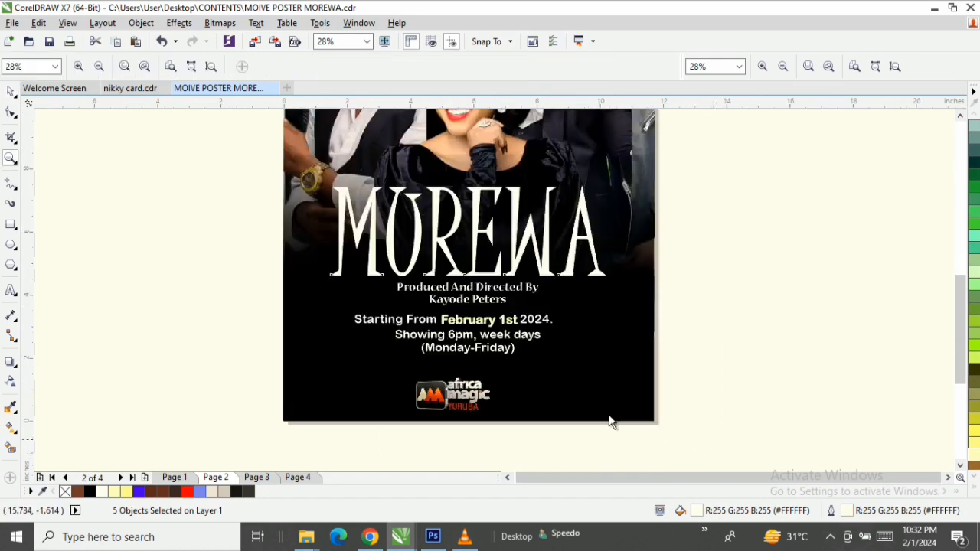
pyautogui.moveTo(465, 393); pyautogui.dragTo(476, 383)
pyautogui.keyDown('shift'); pyautogui.click(570, 391); pyautogui.keyUp('shift')
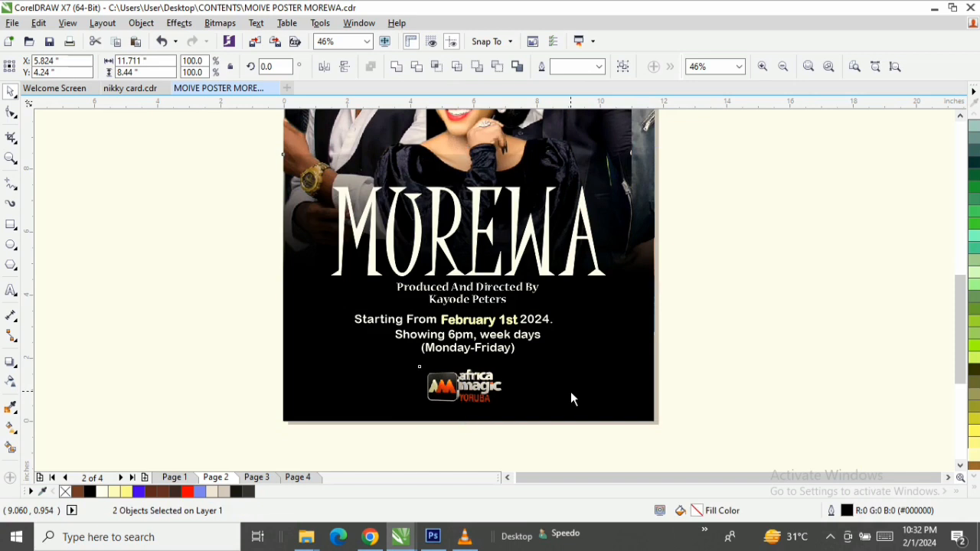
pyautogui.click(759, 337)
# Extend the black fade rectangle upward to a height of about 8.86 inches and check its transparency gradient.
pyautogui.click(619, 310)
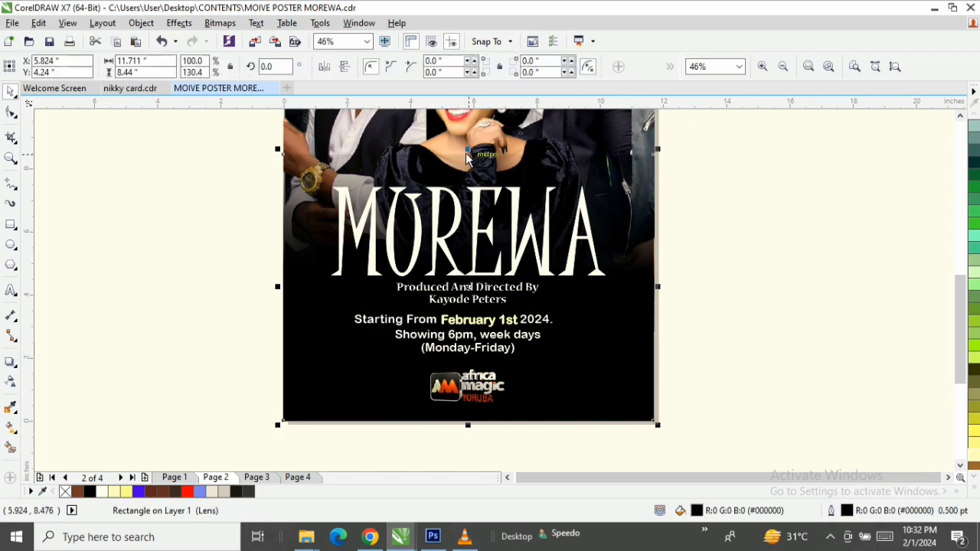
pyautogui.moveTo(470, 150)
pyautogui.mouseDown()
pyautogui.moveTo(458, 149)
pyautogui.moveTo(467, 136)
pyautogui.mouseUp()
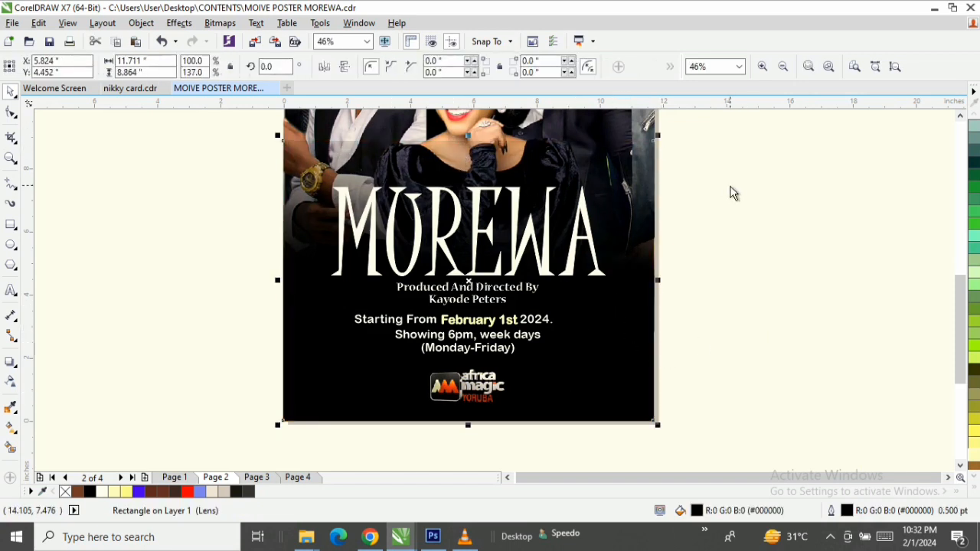
pyautogui.click(11, 381)
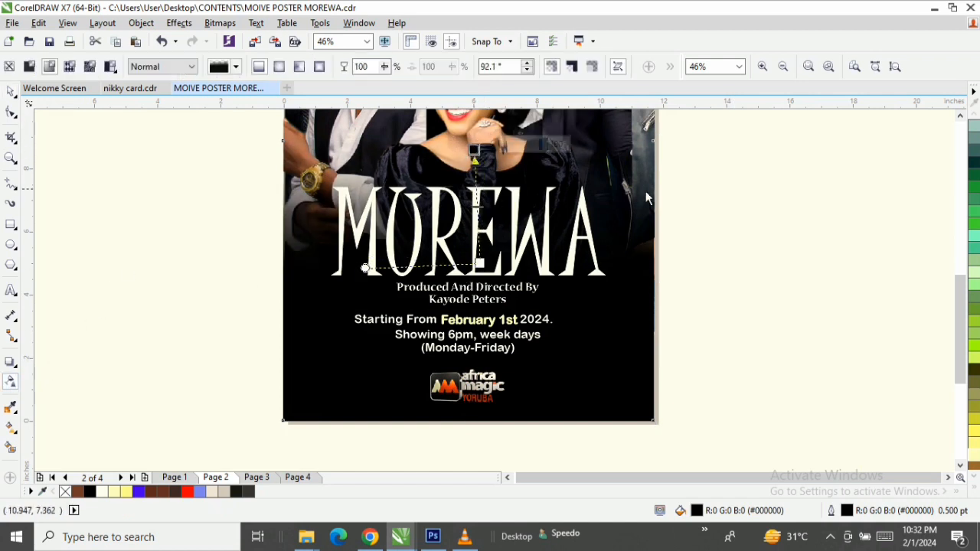
pyautogui.press('space')
pyautogui.click(721, 368)
# Centre the start date, showing time and weekday lines with the production credit and title on the poster.
pyautogui.click(476, 351)
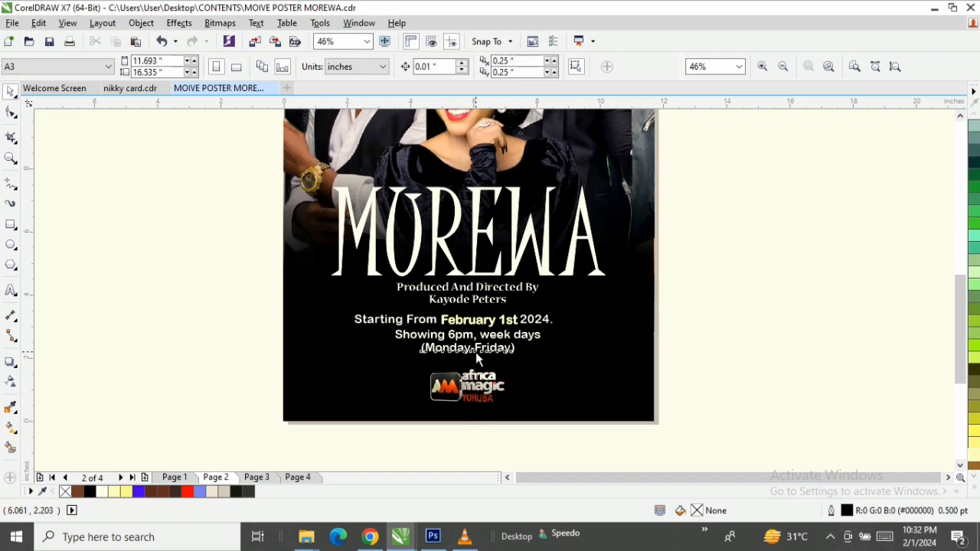
pyautogui.keyDown('shift'); pyautogui.click(502, 334); pyautogui.keyUp('shift')
pyautogui.keyDown('shift'); pyautogui.click(505, 322); pyautogui.keyUp('shift')
pyautogui.press('c')
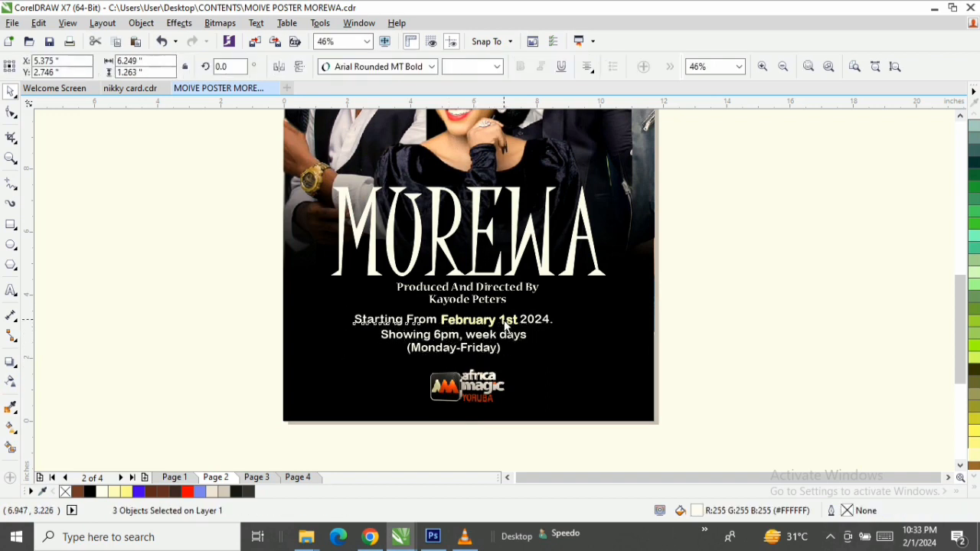
pyautogui.press('p')
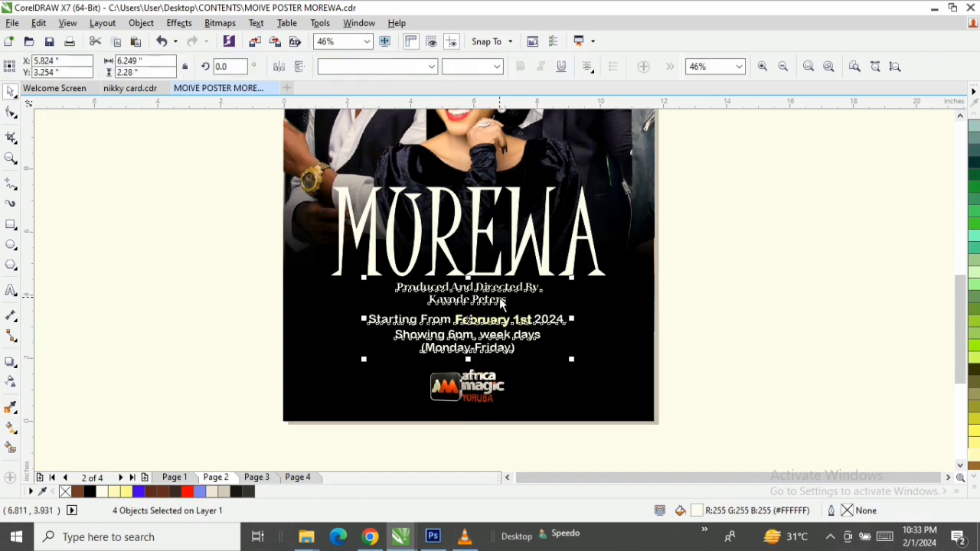
pyautogui.keyDown('shift'); pyautogui.click(546, 272); pyautogui.keyUp('shift')
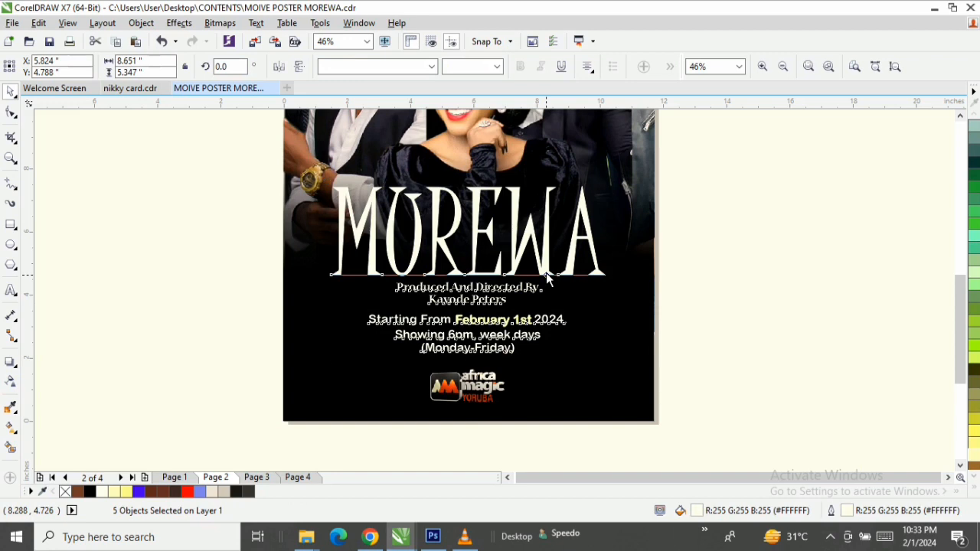
pyautogui.keyDown('shift'); pyautogui.click(621, 383); pyautogui.keyUp('shift')
# Fit the whole page in view and show the finished poster in full-screen preview.
pyautogui.press('z')
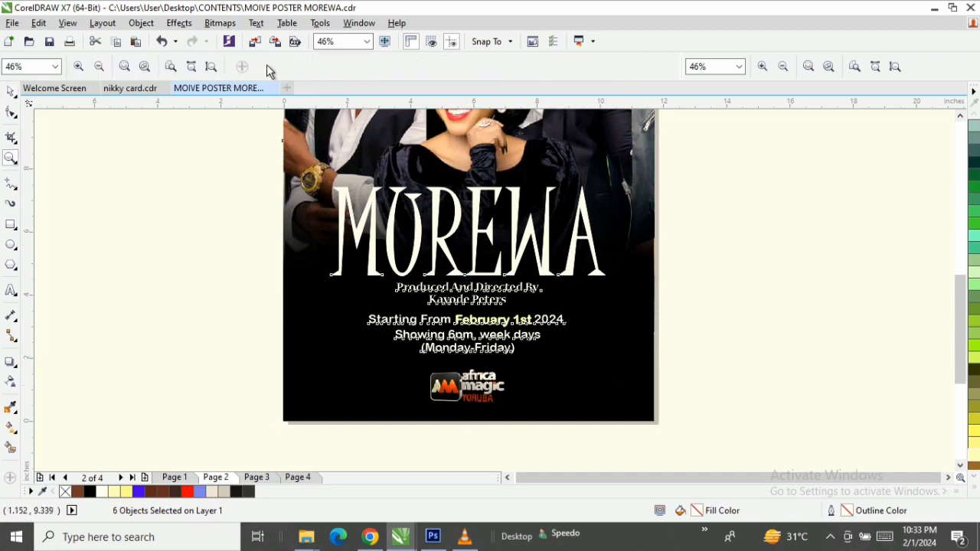
pyautogui.click(209, 68)
pyautogui.press('space')
pyautogui.rightClick(262, 182)
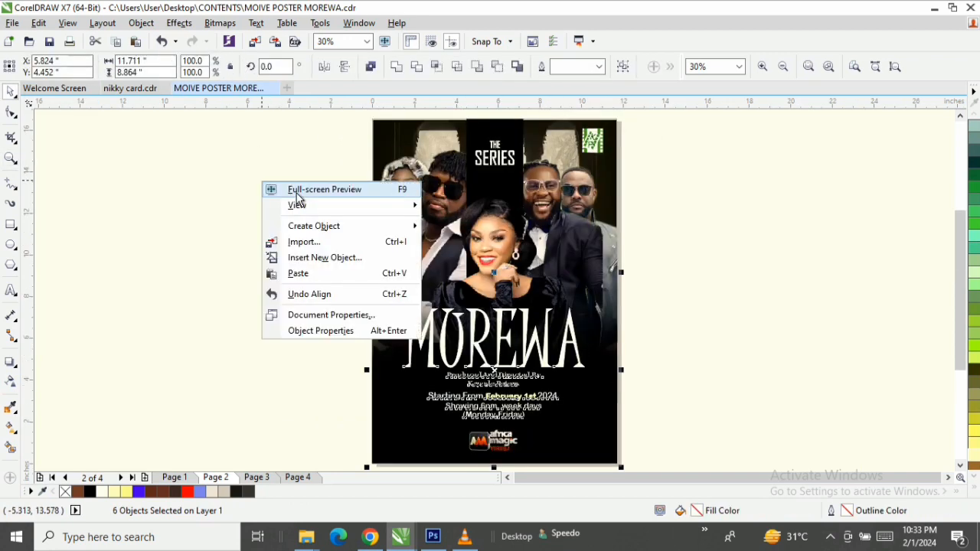
pyautogui.click(297, 193)
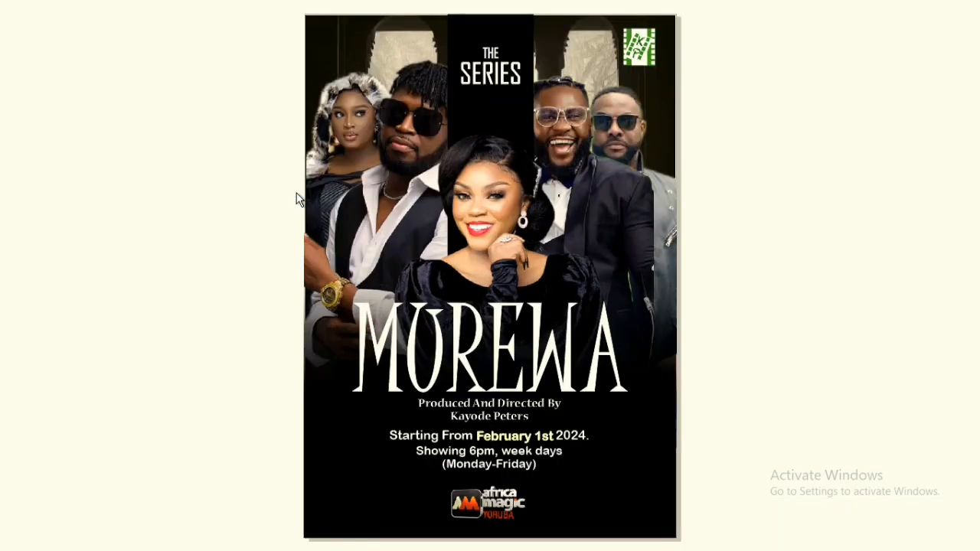